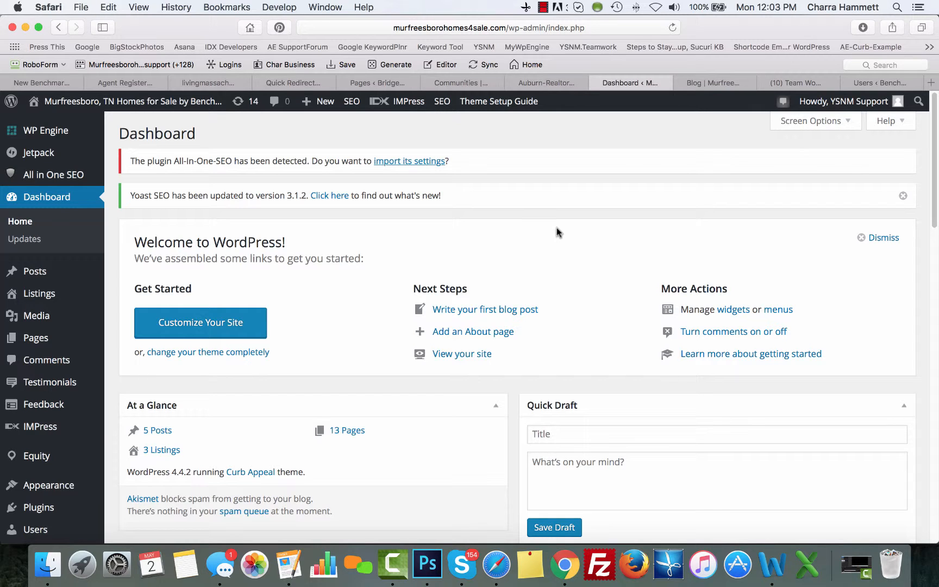
Check the live blog page and the latest Facebook post, then return to the WordPress dashboard
click(707, 83)
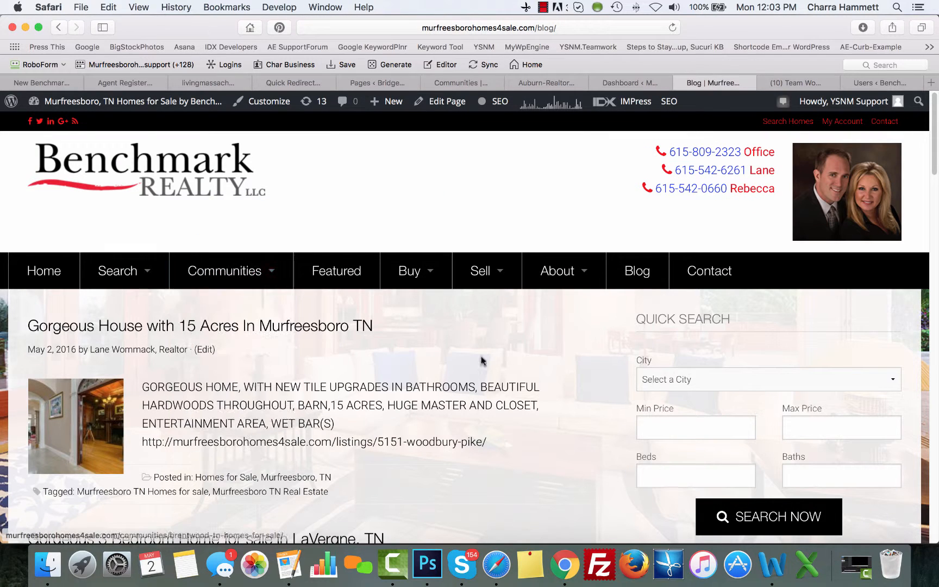
click(810, 83)
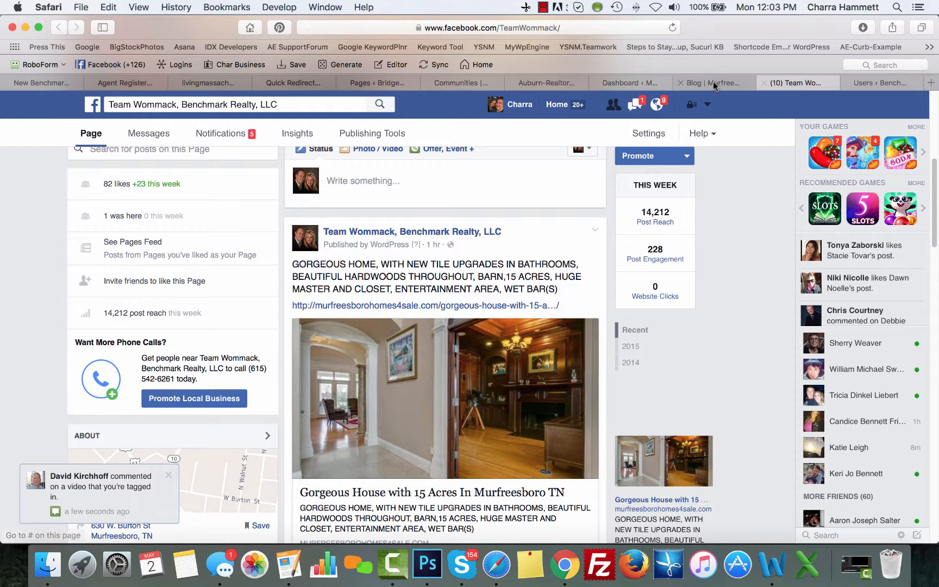
click(620, 82)
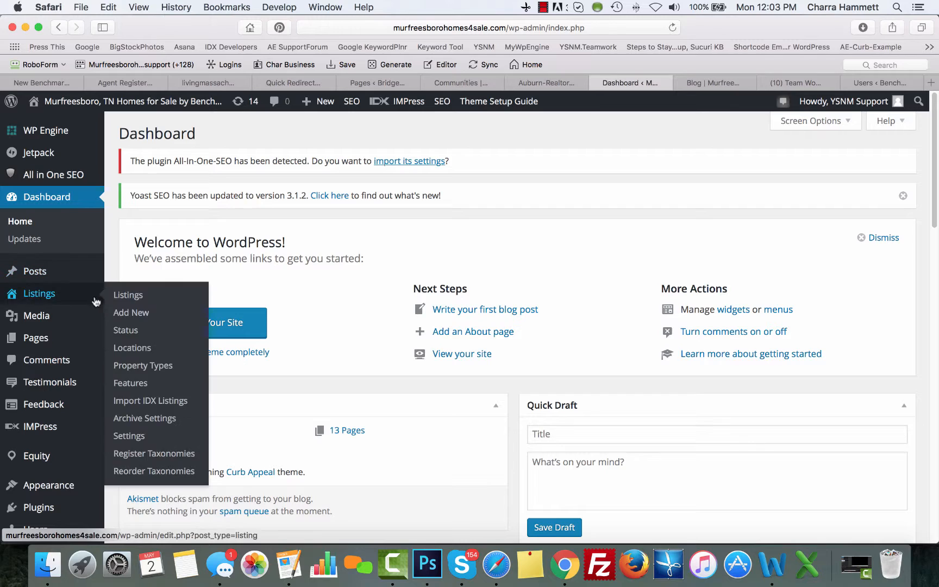
Glance at the IMPress for IDX Broker settings, then bring up the property Listings screen
mouse_move(45, 429)
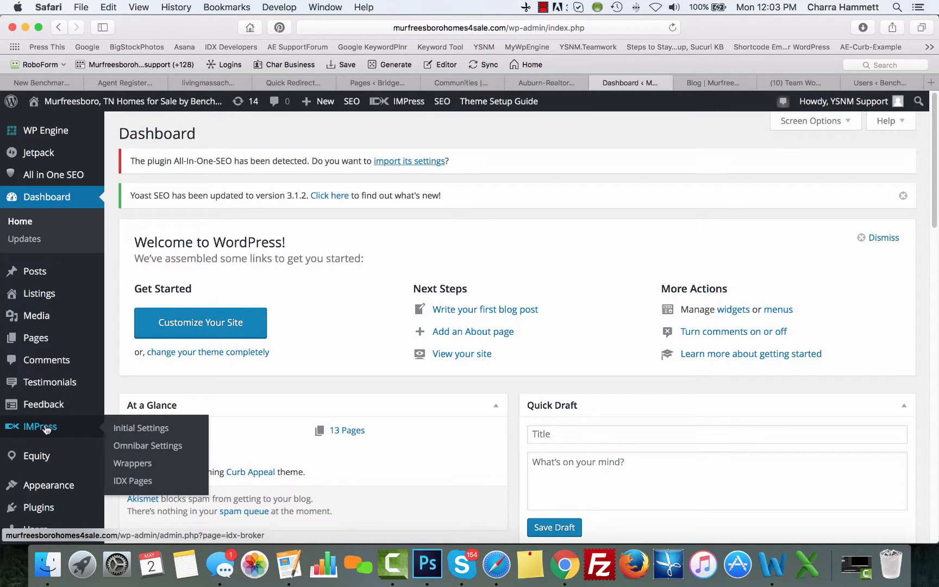
click(25, 427)
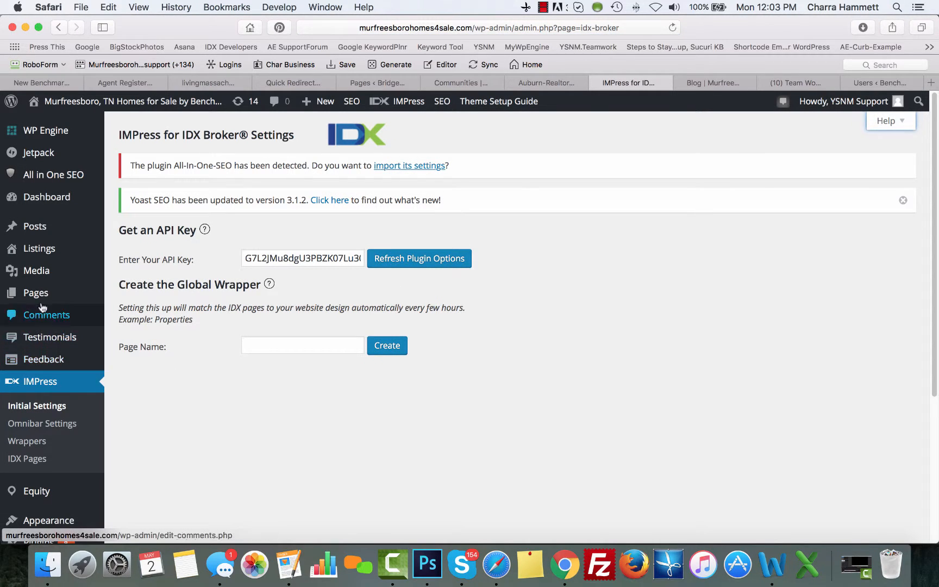
click(36, 255)
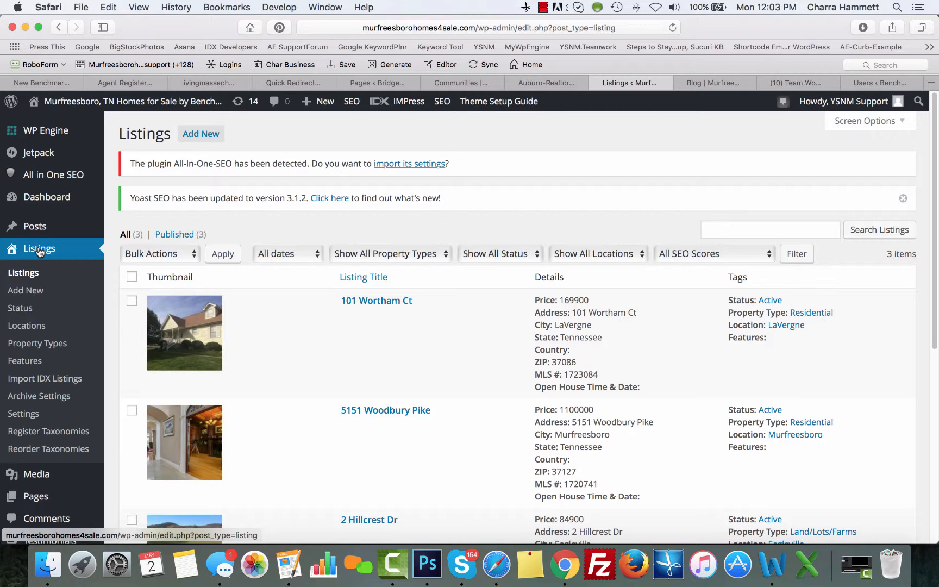
Confirm on Import IDX Listings that all three properties are already imported, then return to Listings
click(53, 380)
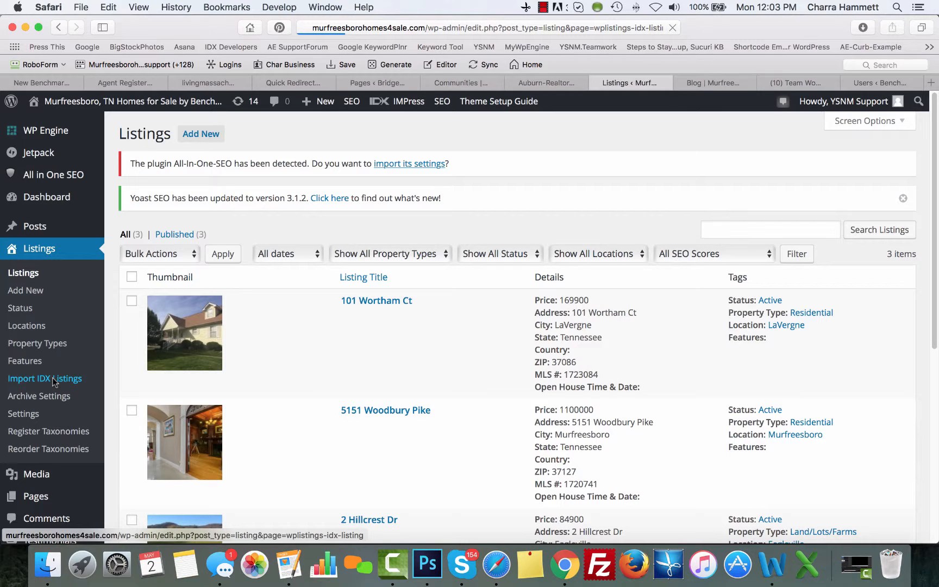
scroll(53, 380, down, 3)
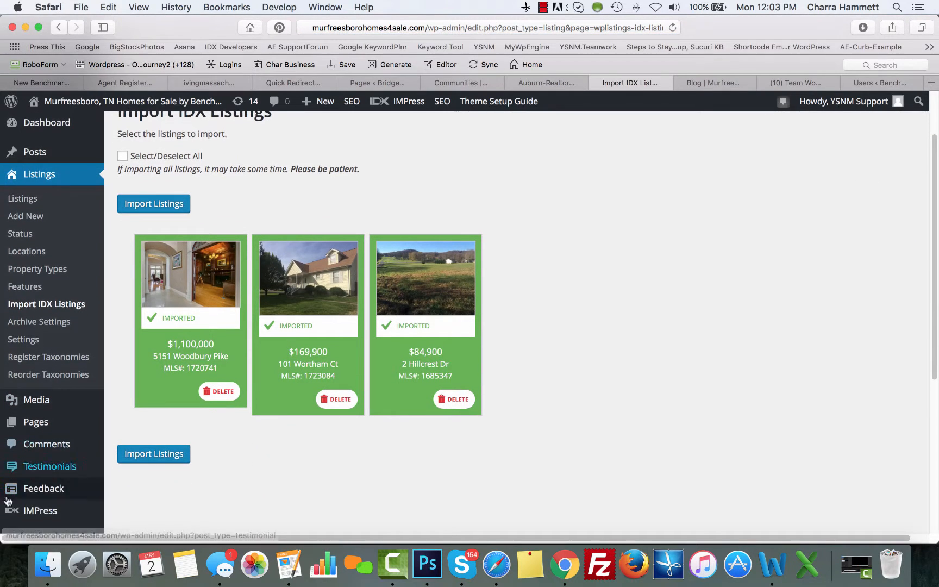
mouse_move(22, 518)
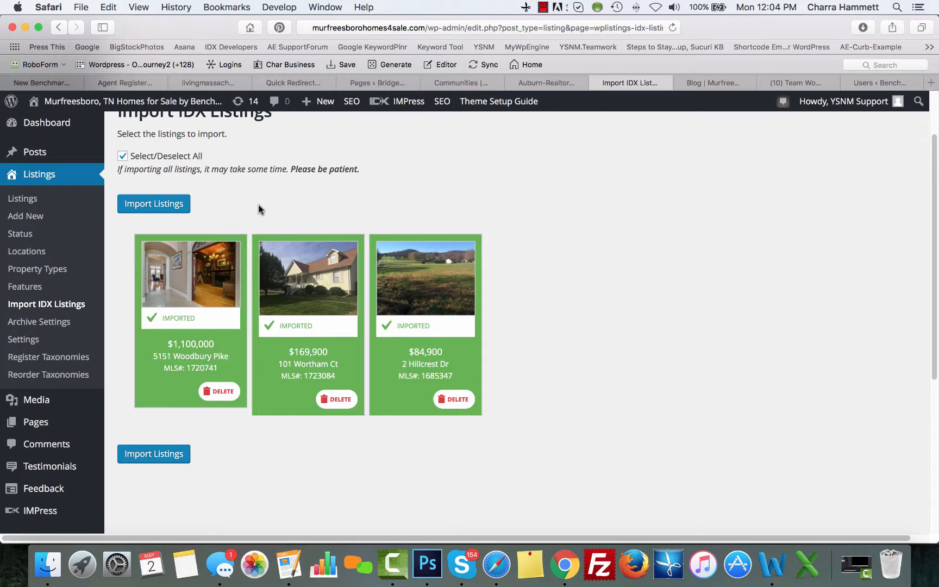
click(21, 199)
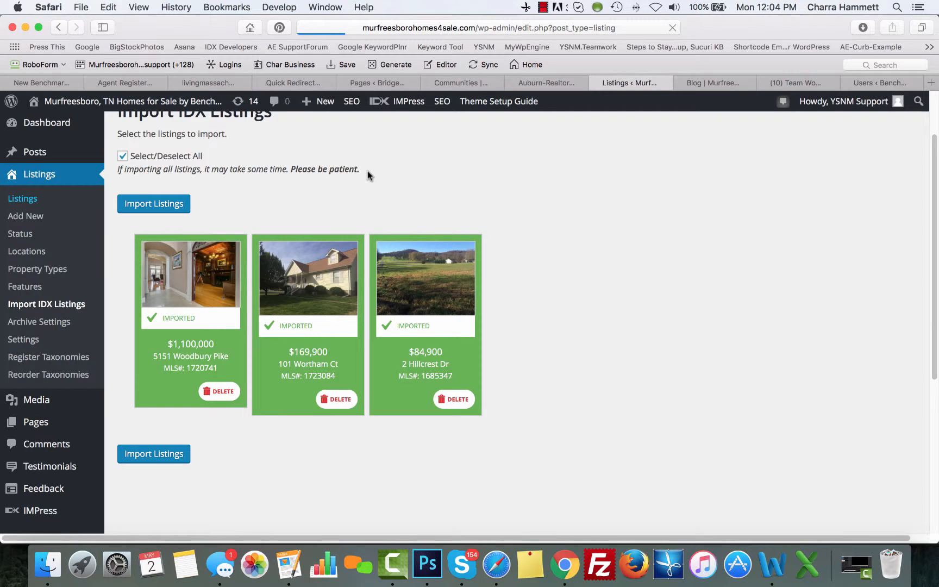
scroll(367, 175, down, 5)
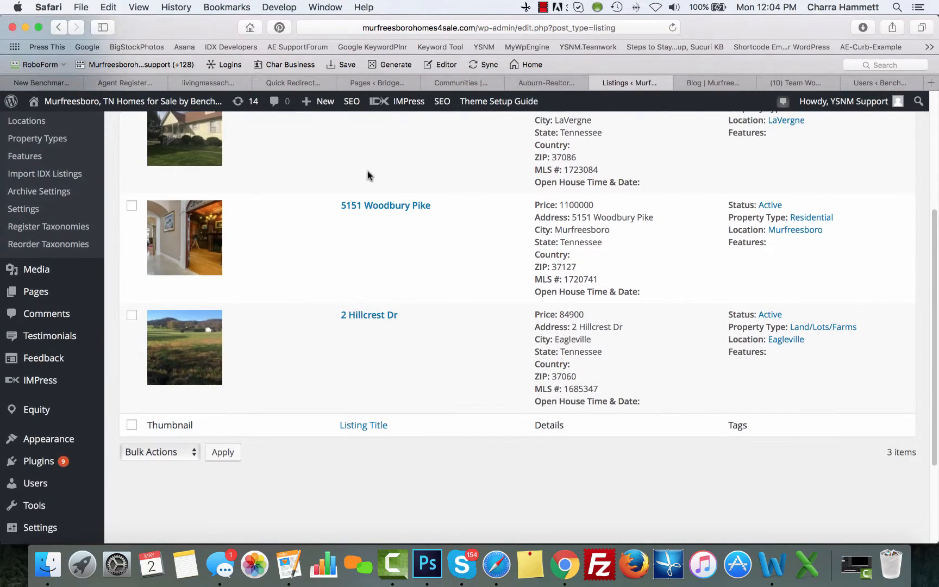
scroll(367, 173, up, 5)
scroll(367, 173, down, 1)
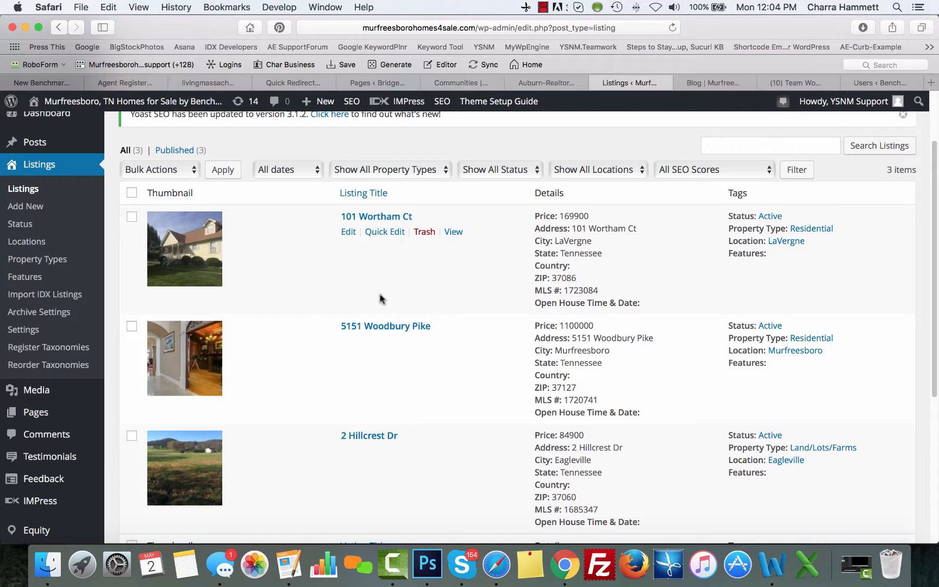
scroll(326, 324, down, 5)
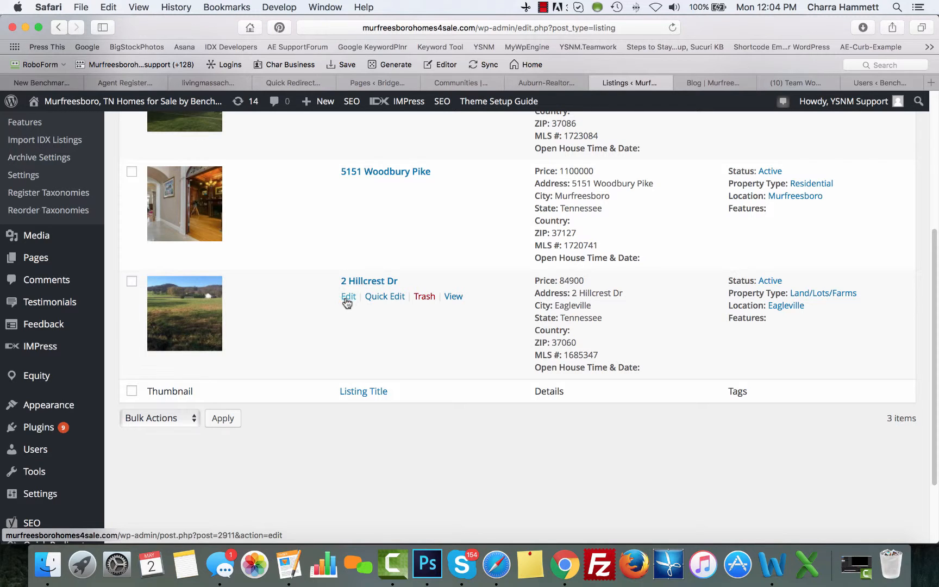
click(347, 298)
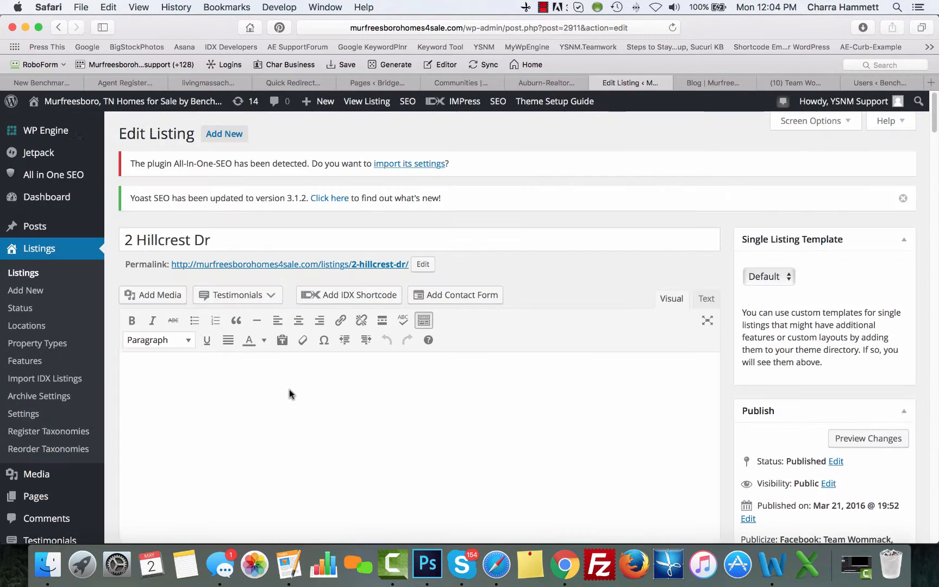
Empty the 0 values in Year Built, Square Feet, Bathrooms (0.00), Bedrooms and Half Bathrooms
scroll(584, 269, down, 5)
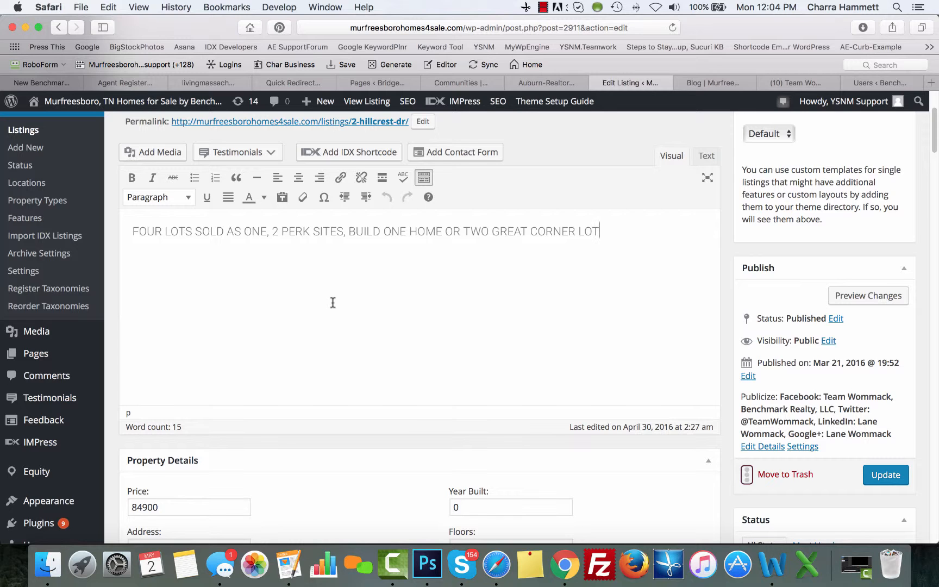
scroll(333, 302, down, 10)
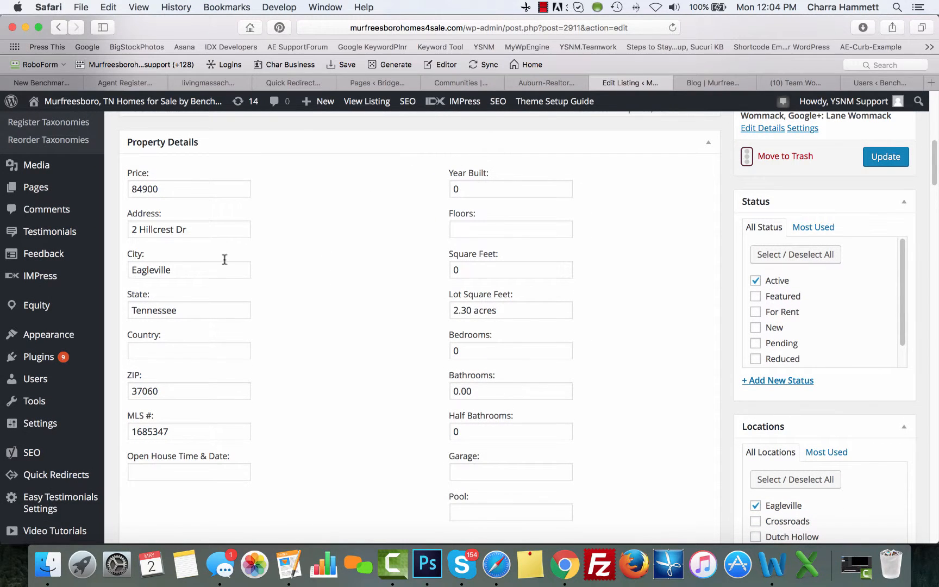
click(530, 186)
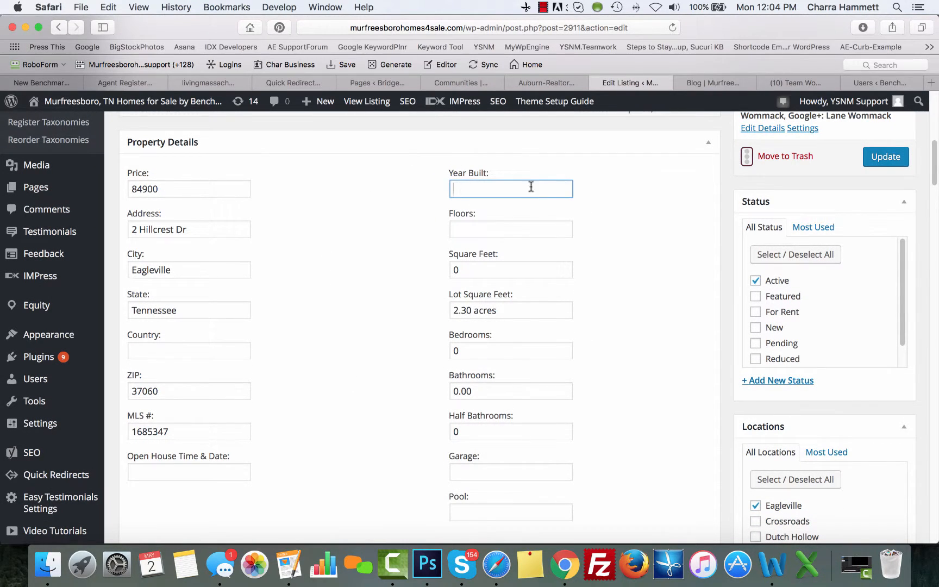
click(512, 268)
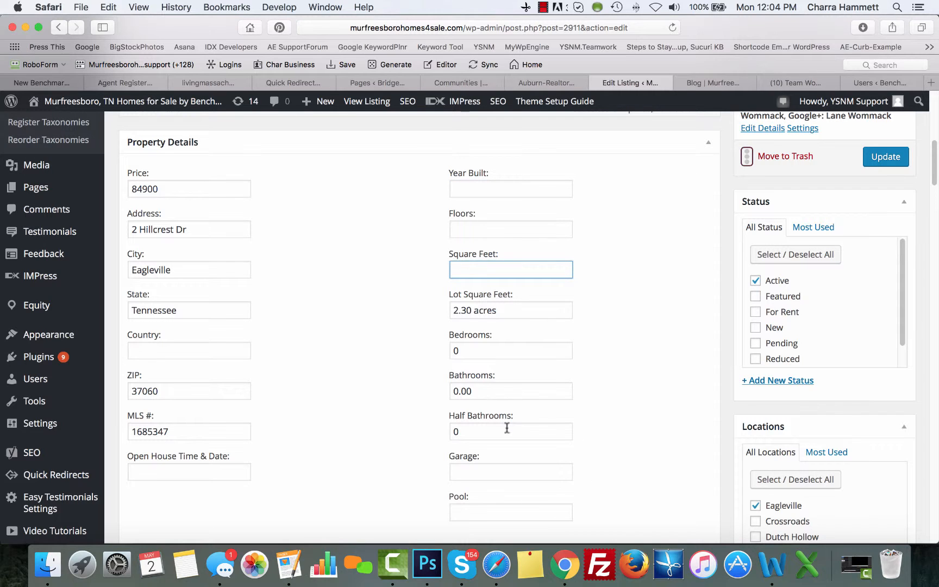
double_click(497, 391)
key(BackSpace)
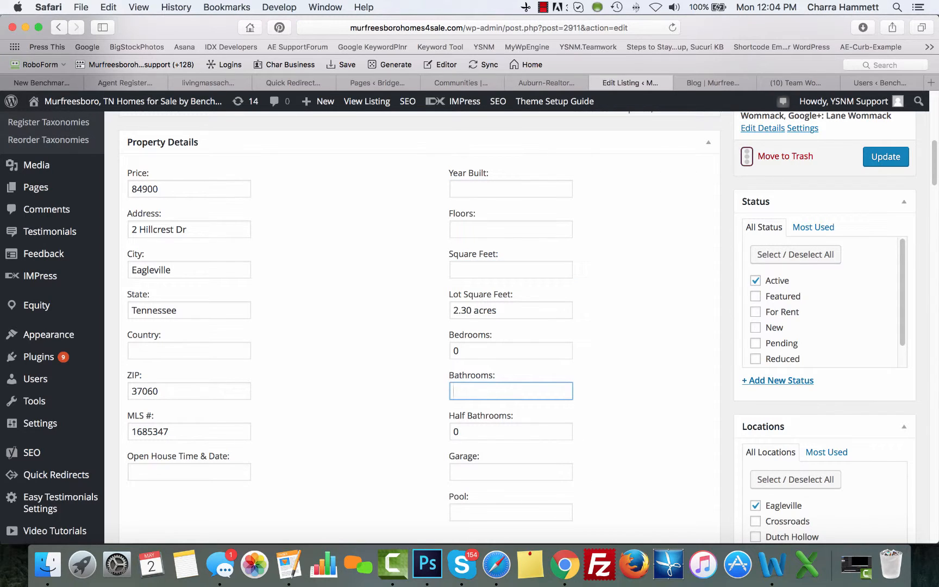
click(479, 351)
click(469, 428)
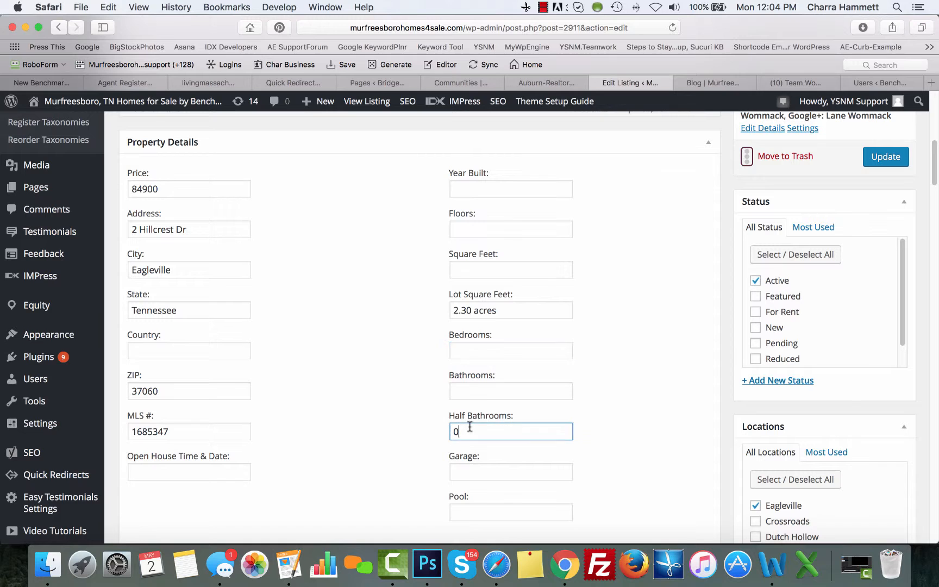
click(371, 439)
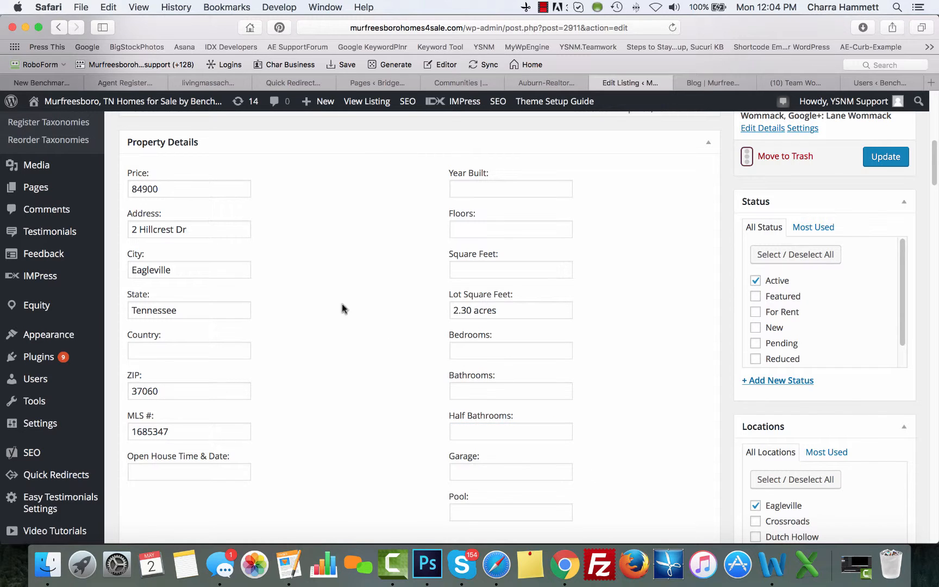
scroll(343, 342, down, 10)
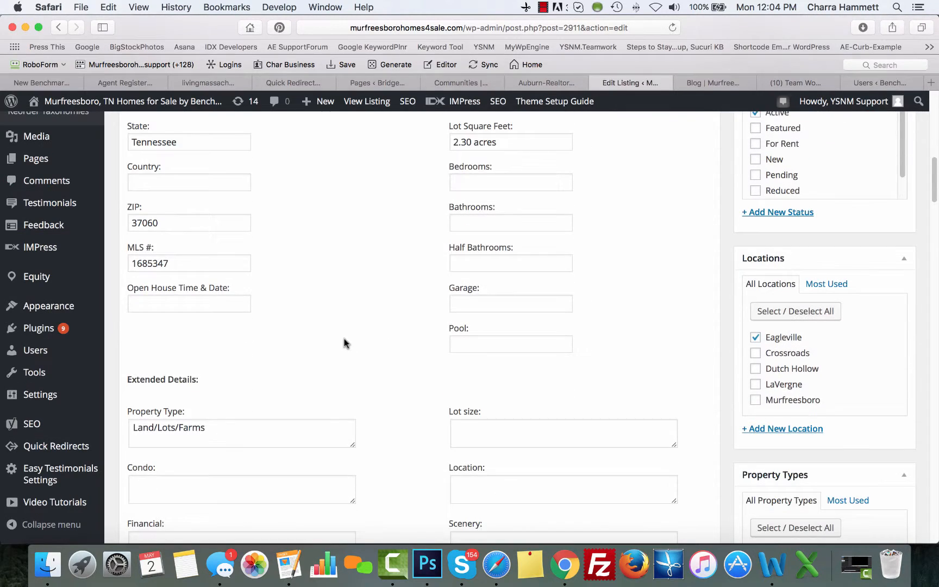
scroll(394, 285, down, 2)
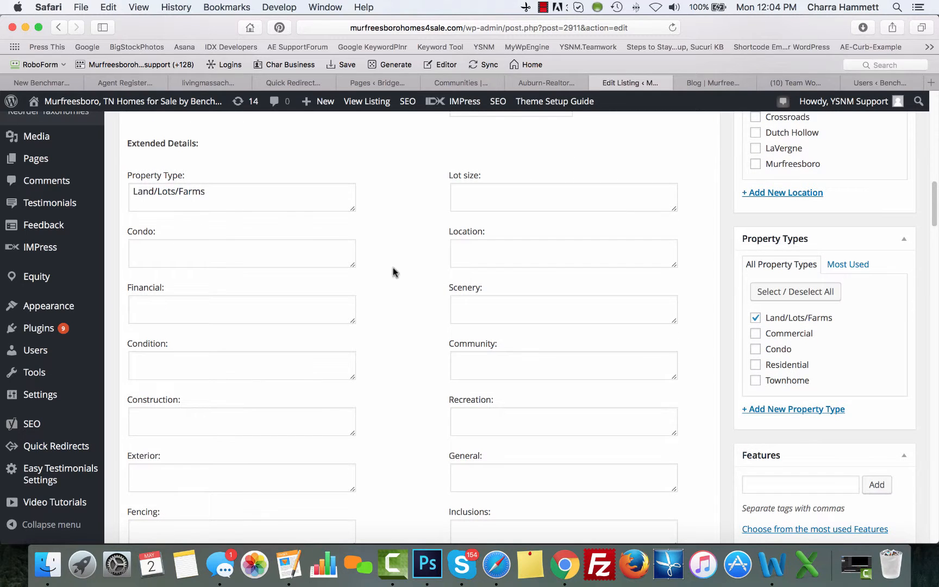
scroll(411, 332, up, 9)
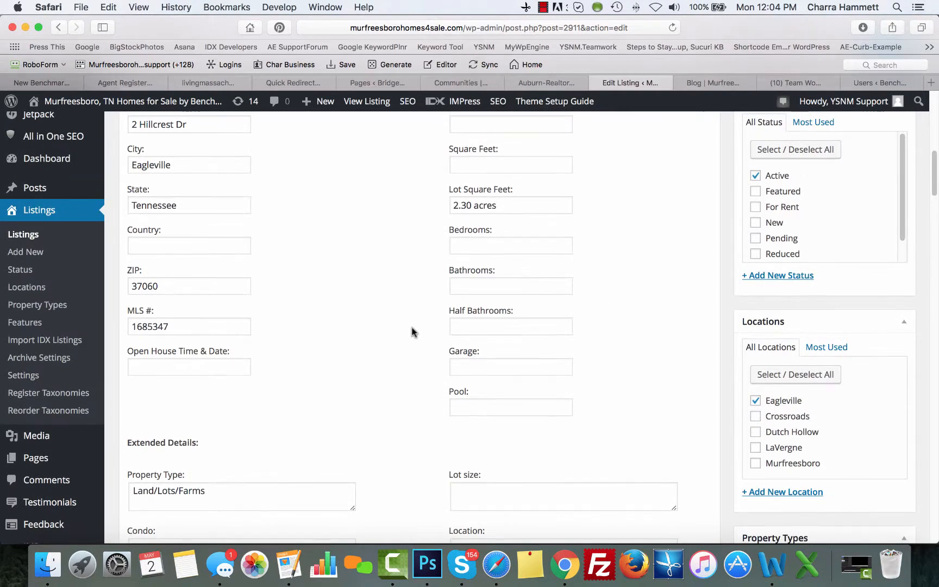
scroll(413, 332, down, 8)
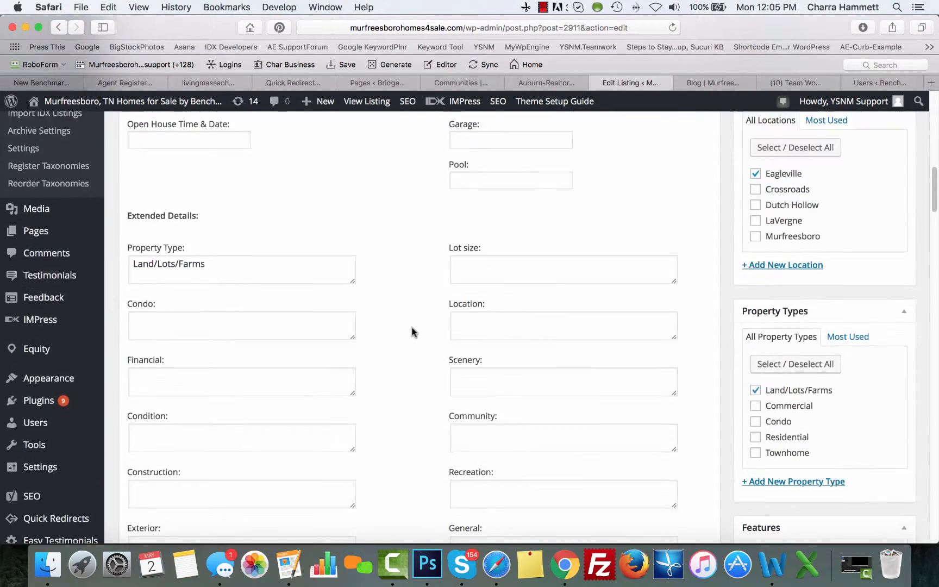
scroll(387, 433, down, 20)
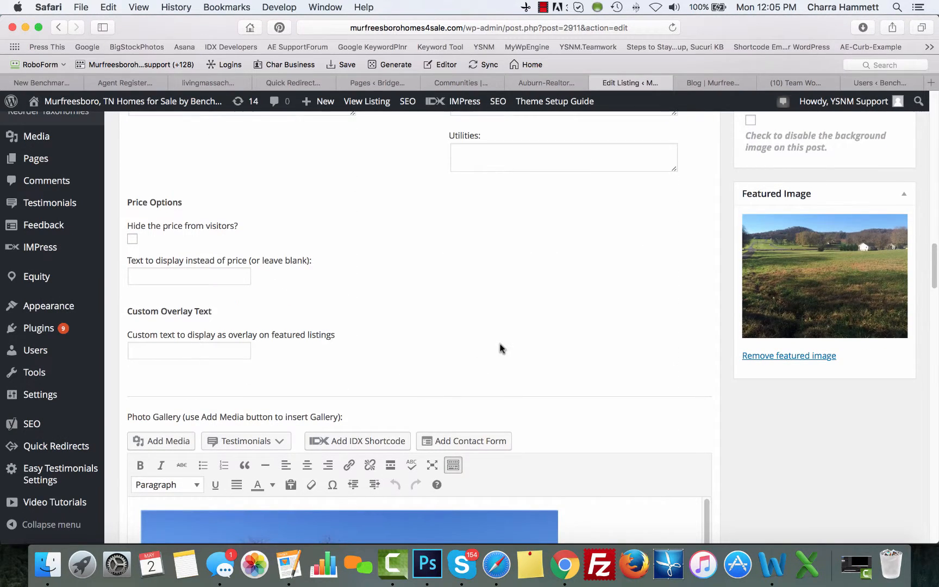
scroll(501, 348, down, 2)
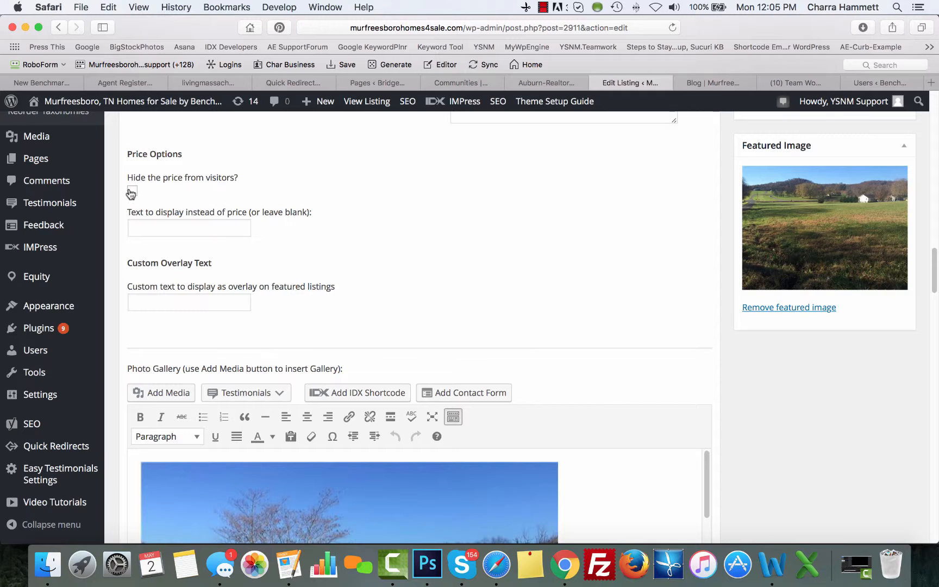
click(156, 225)
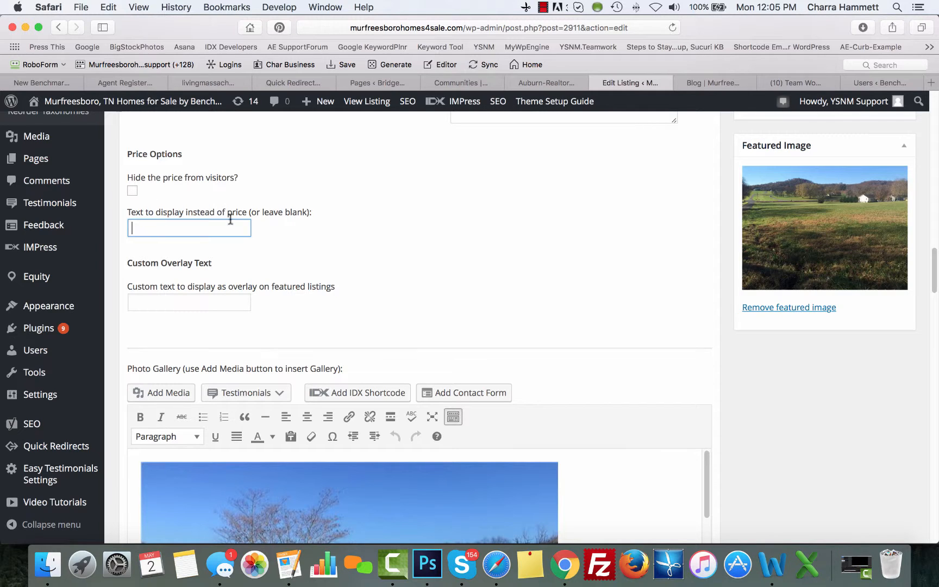
scroll(495, 219, down, 6)
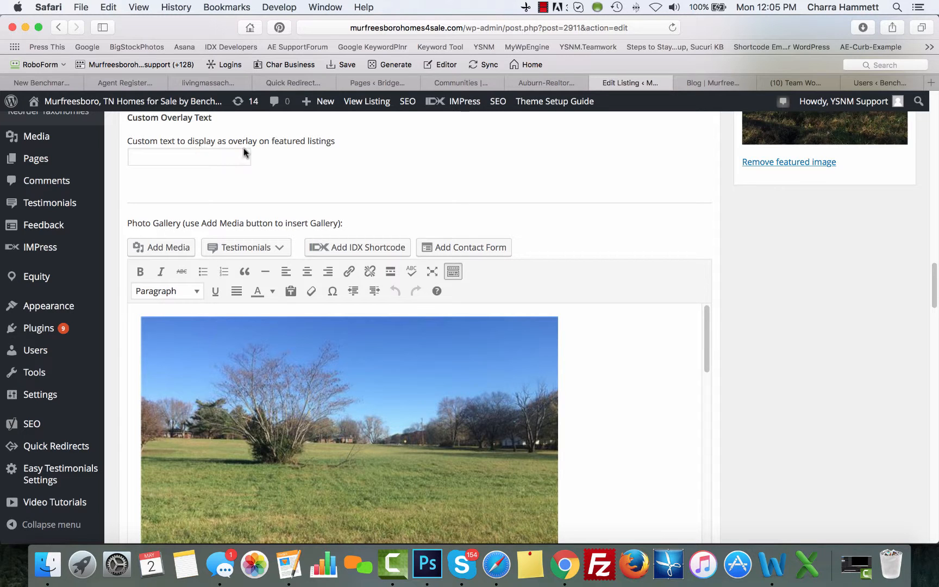
scroll(566, 176, down, 3)
scroll(566, 176, up, 5)
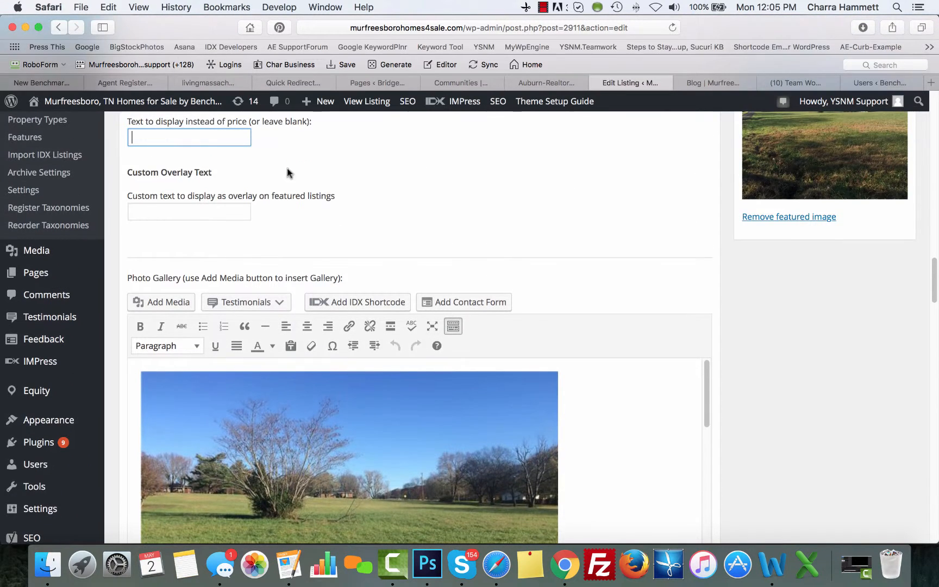
scroll(188, 227, up, 3)
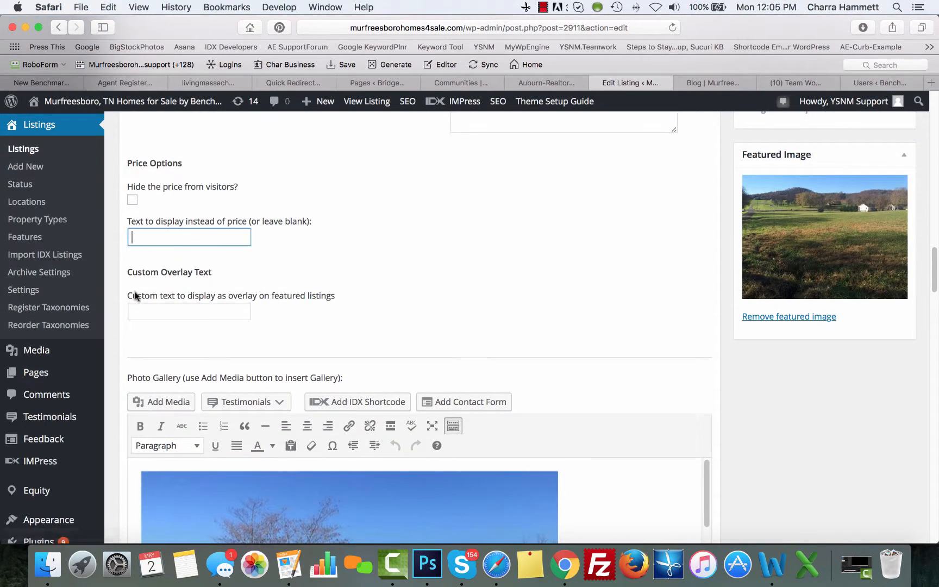
scroll(484, 285, down, 10)
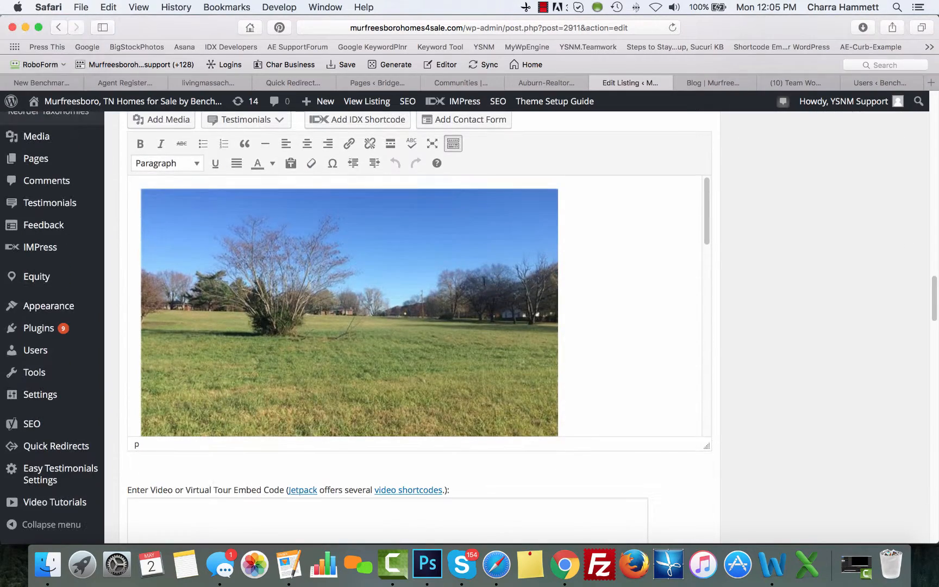
scroll(484, 281, down, 15)
scroll(484, 281, up, 15)
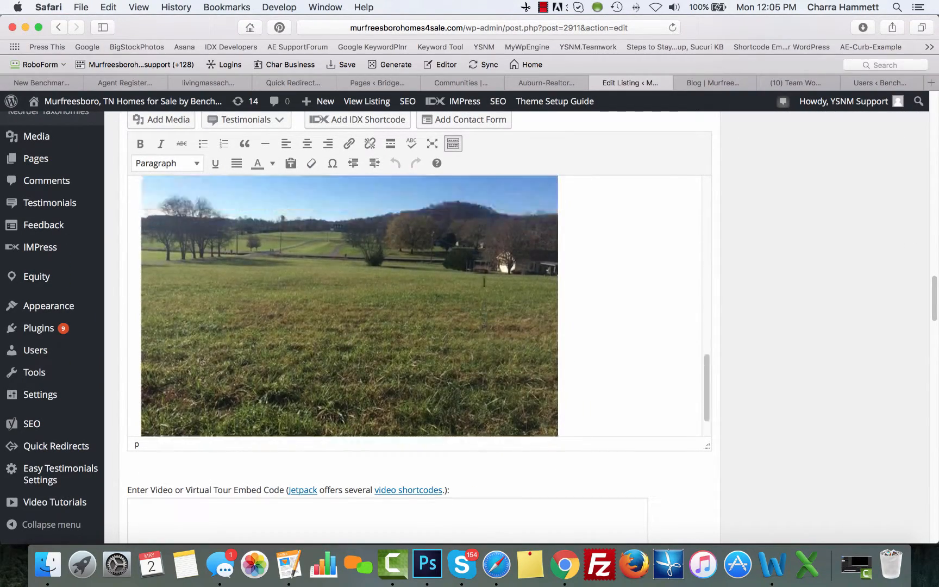
scroll(349, 304, up, 5)
scroll(763, 188, up, 4)
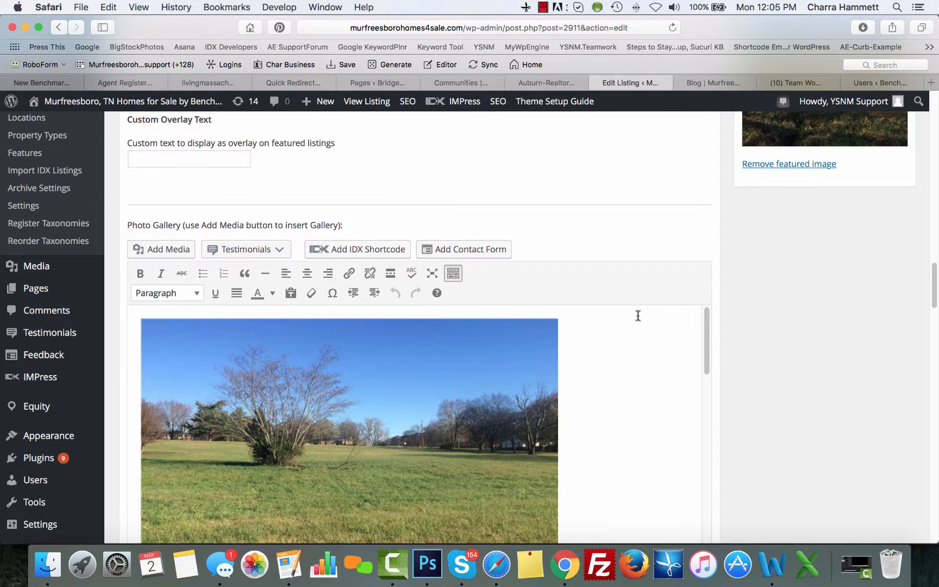
click(168, 250)
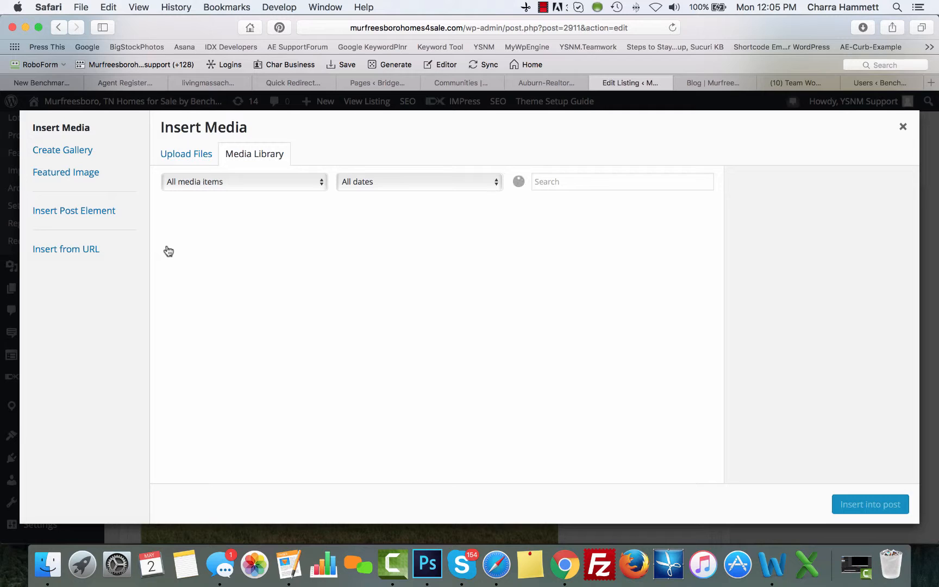
click(182, 153)
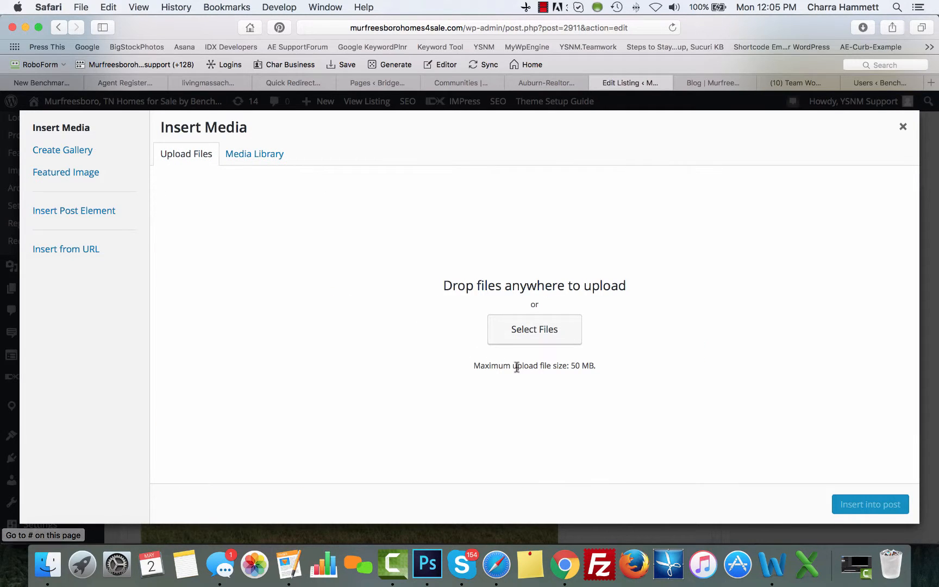
click(902, 128)
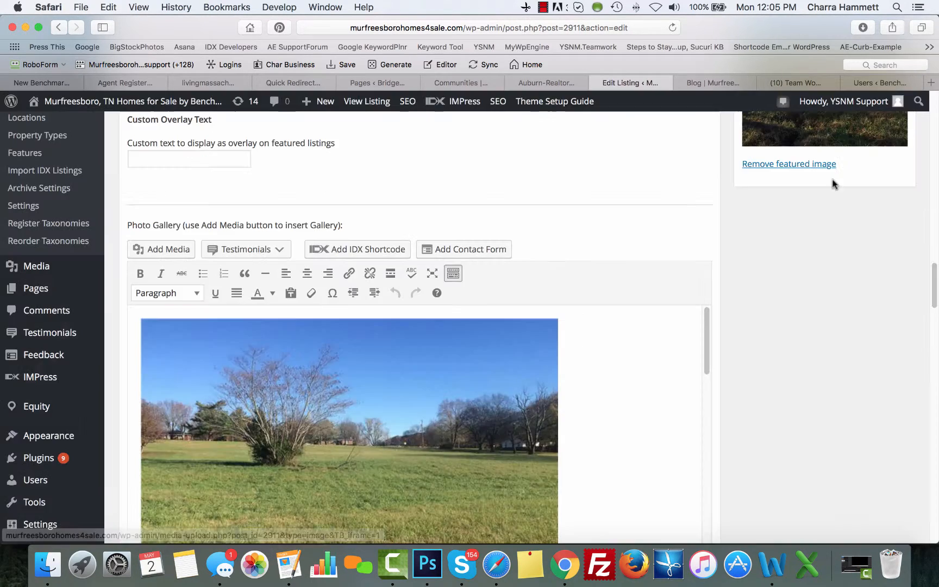
scroll(777, 394, down, 10)
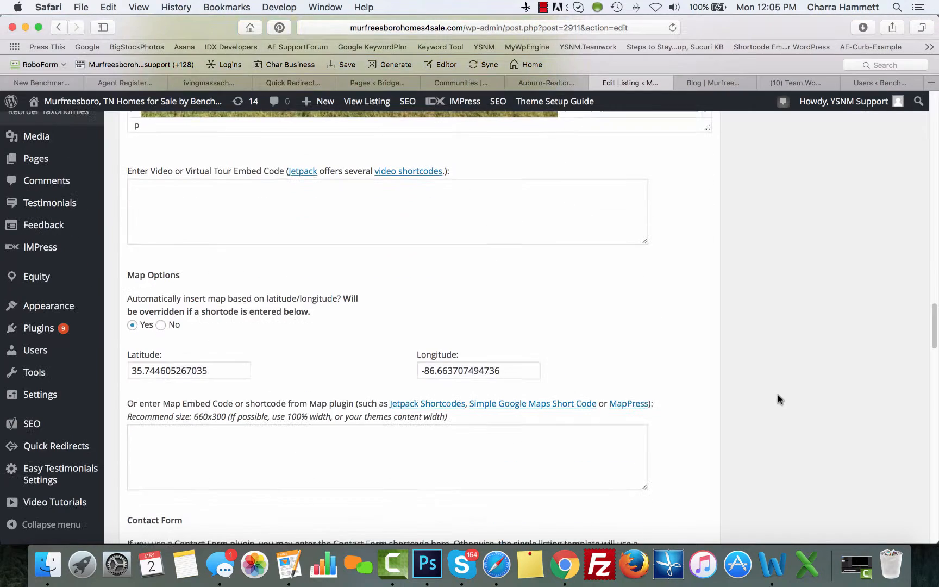
click(237, 219)
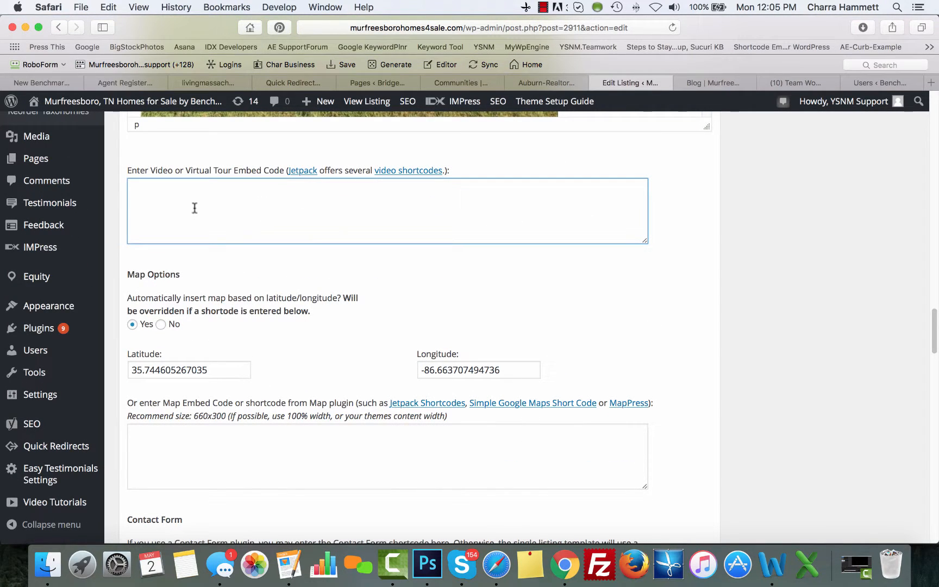
scroll(352, 337, down, 3)
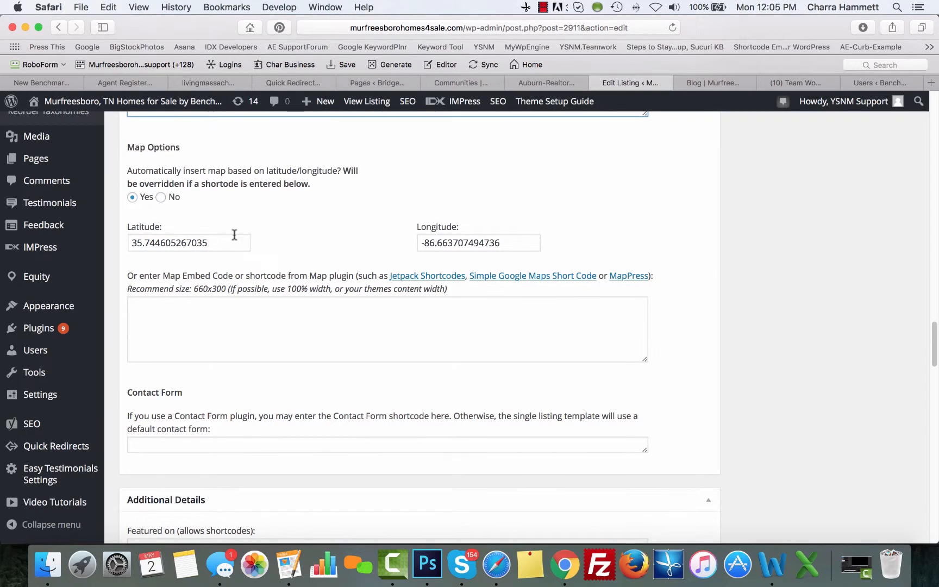
click(193, 243)
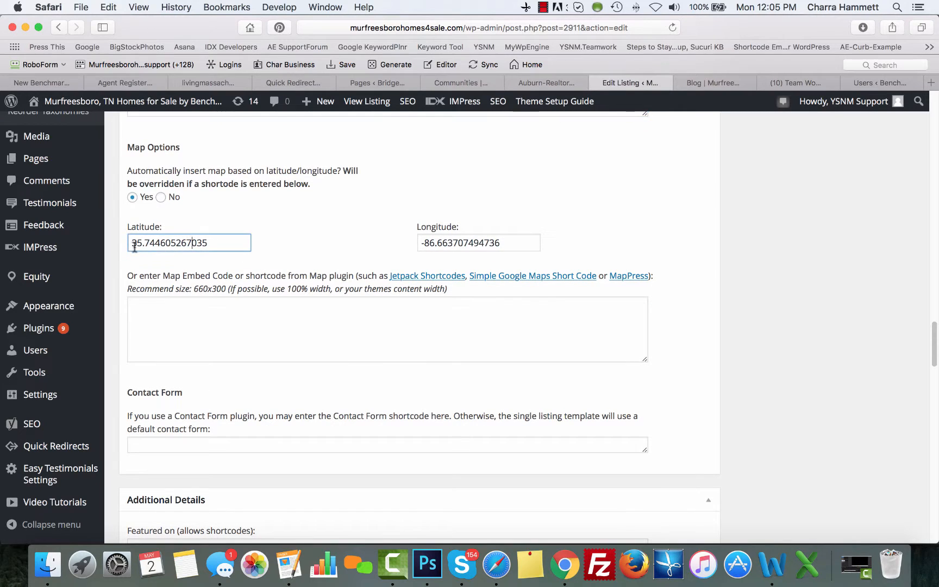
click(459, 242)
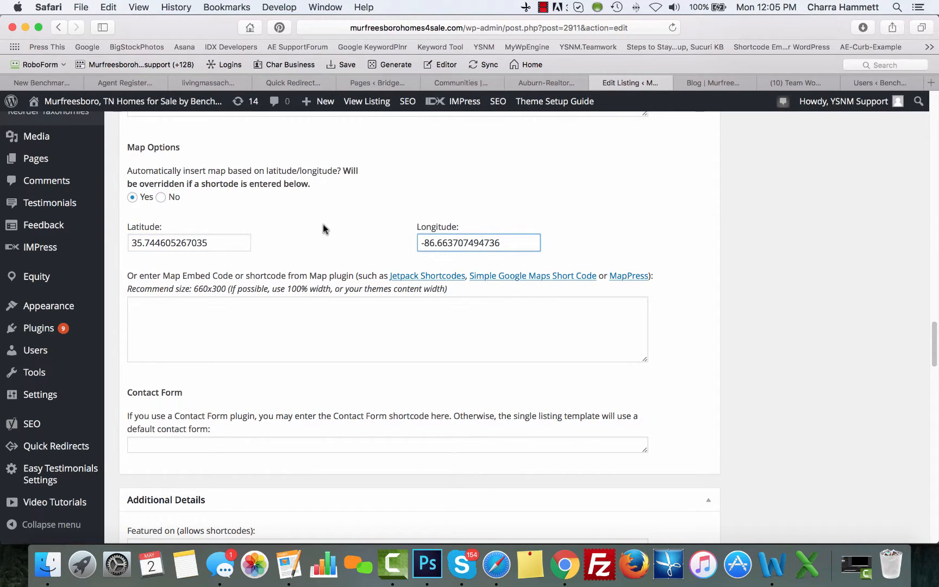
scroll(322, 228, down, 3)
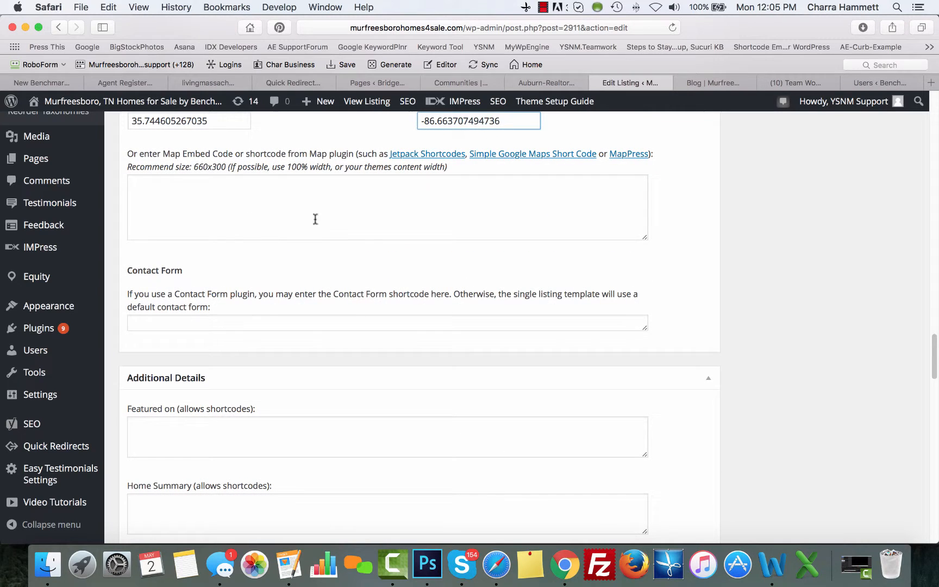
scroll(319, 301, down, 4)
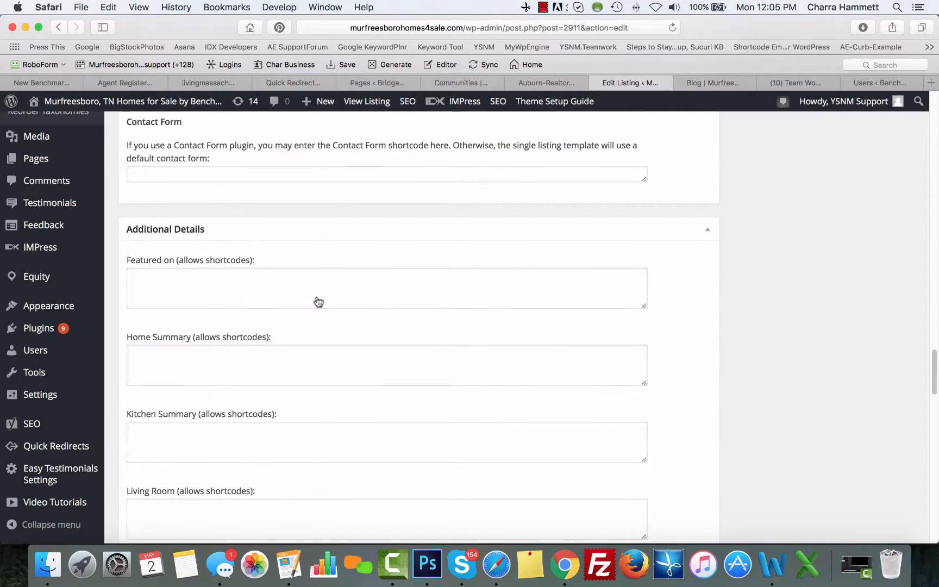
click(250, 179)
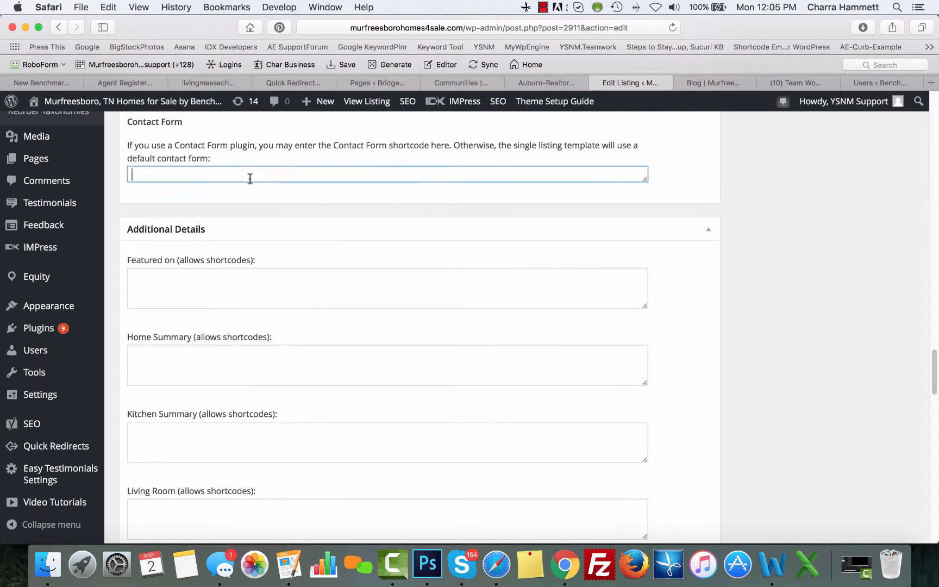
scroll(352, 268, down, 3)
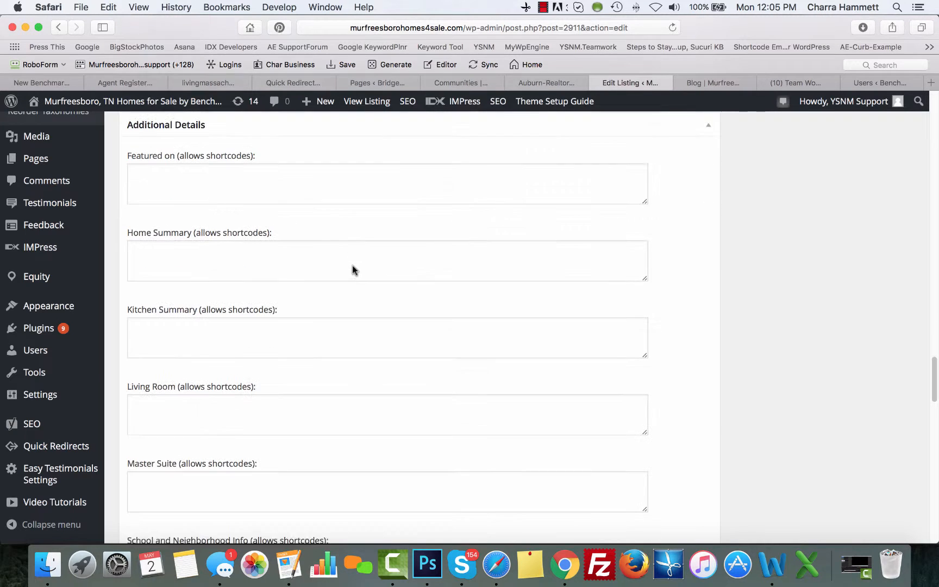
scroll(321, 346, down, 6)
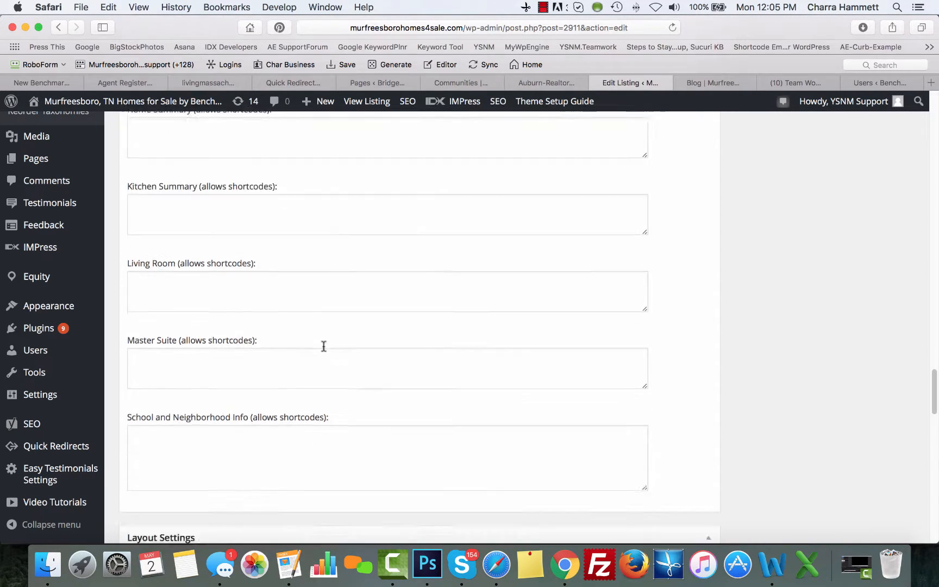
scroll(323, 346, down, 15)
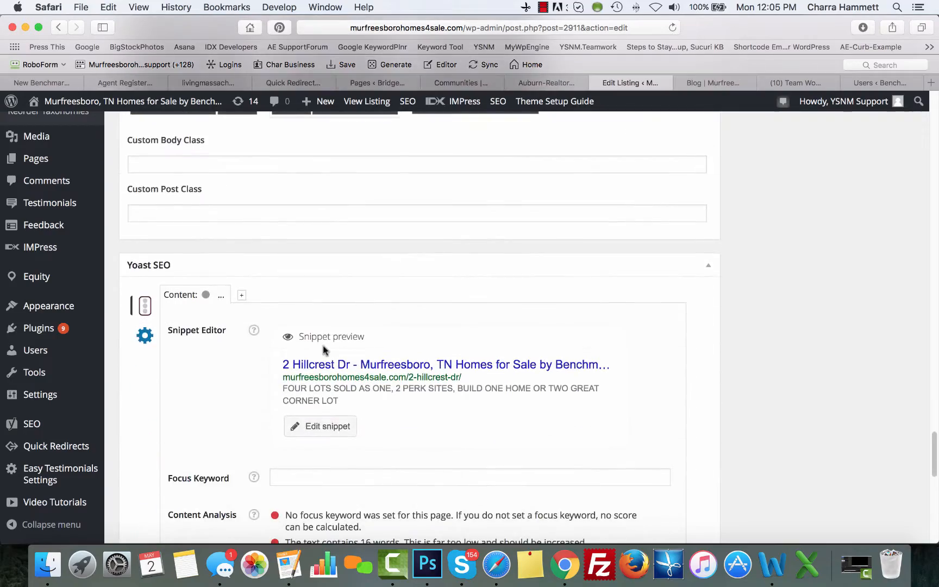
scroll(323, 350, up, 20)
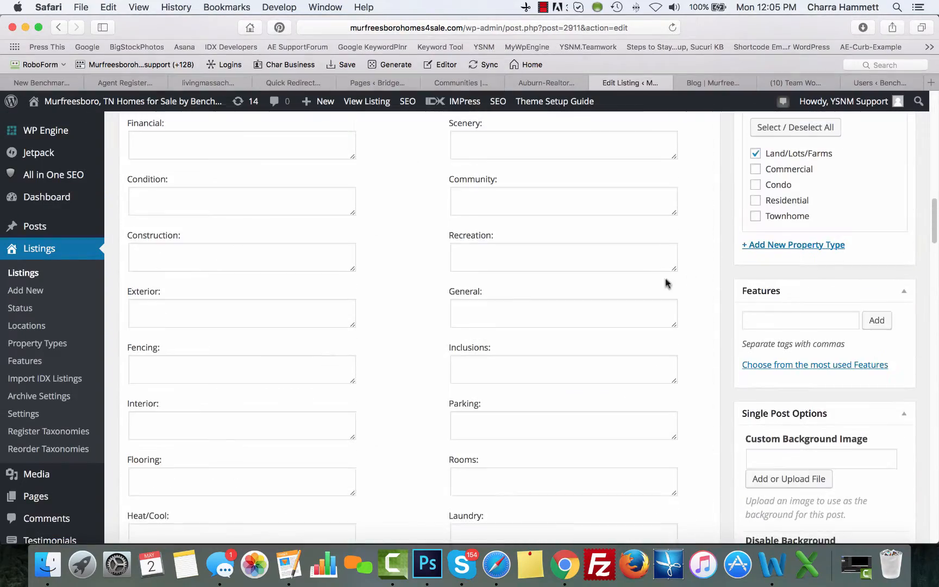
scroll(709, 287, up, 10)
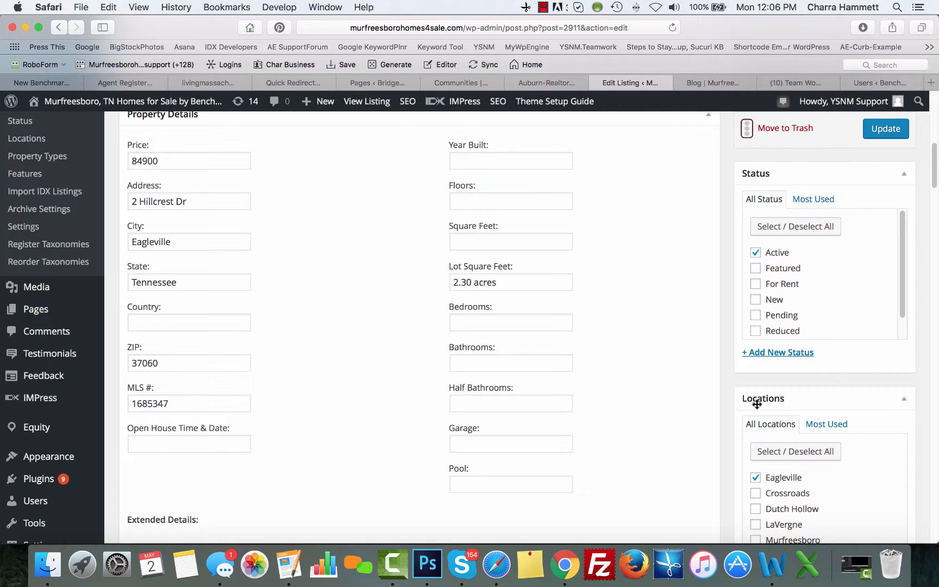
scroll(805, 403, down, 10)
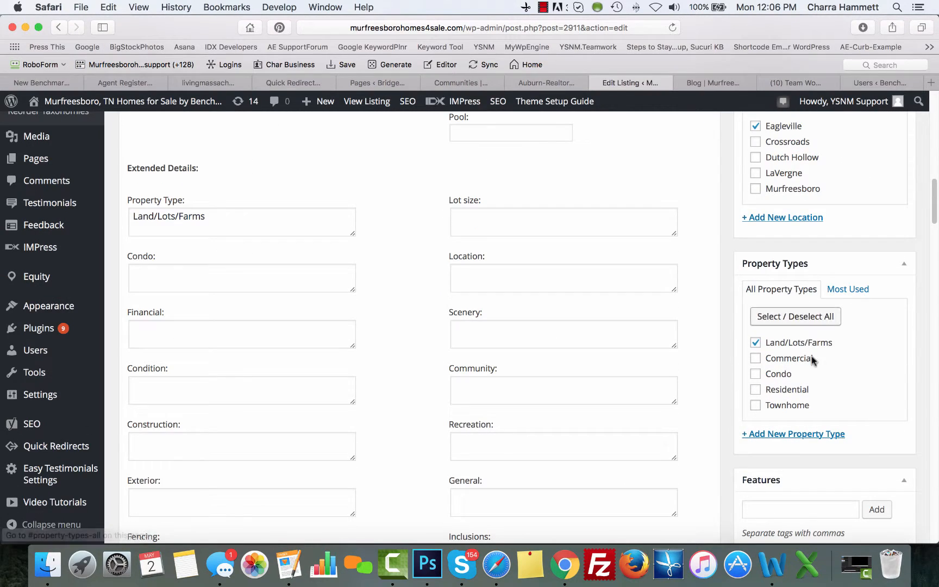
scroll(815, 374, down, 6)
scroll(824, 391, down, 1)
click(797, 302)
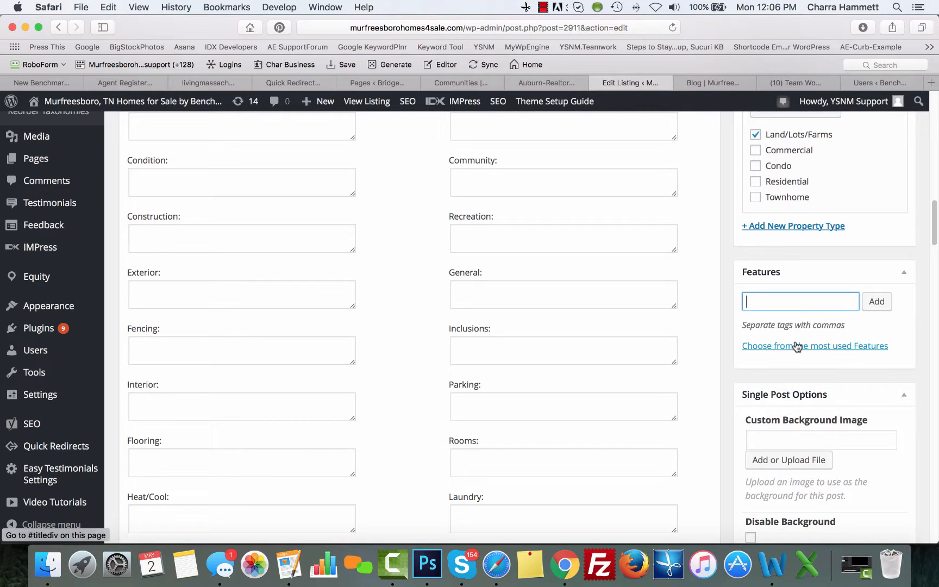
scroll(797, 346, up, 15)
scroll(797, 346, up, 6)
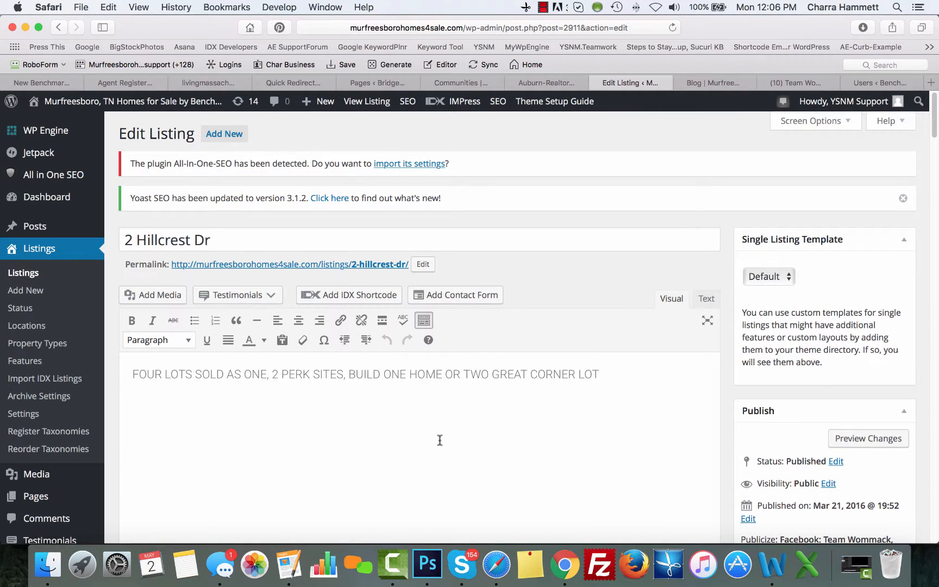
key(super+a)
key(super+c)
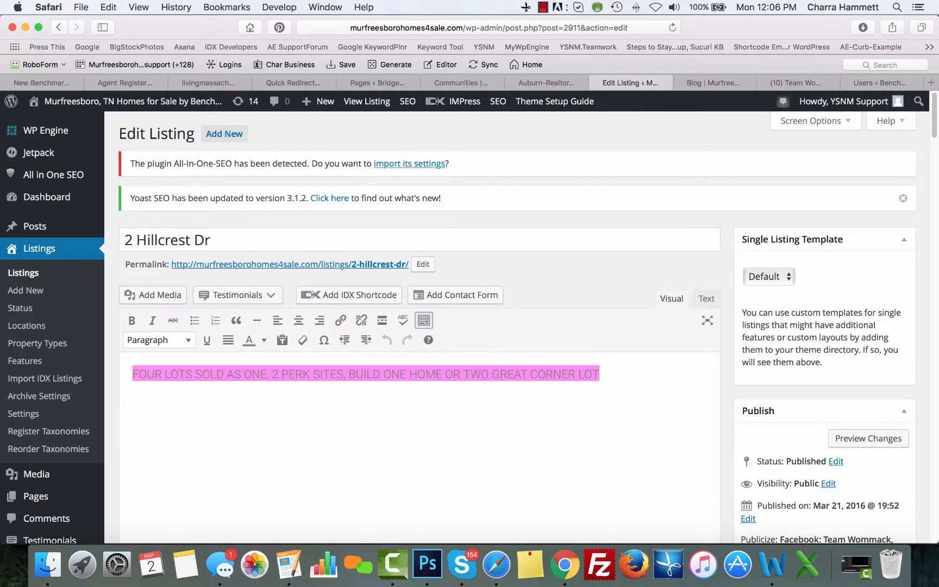
click(421, 431)
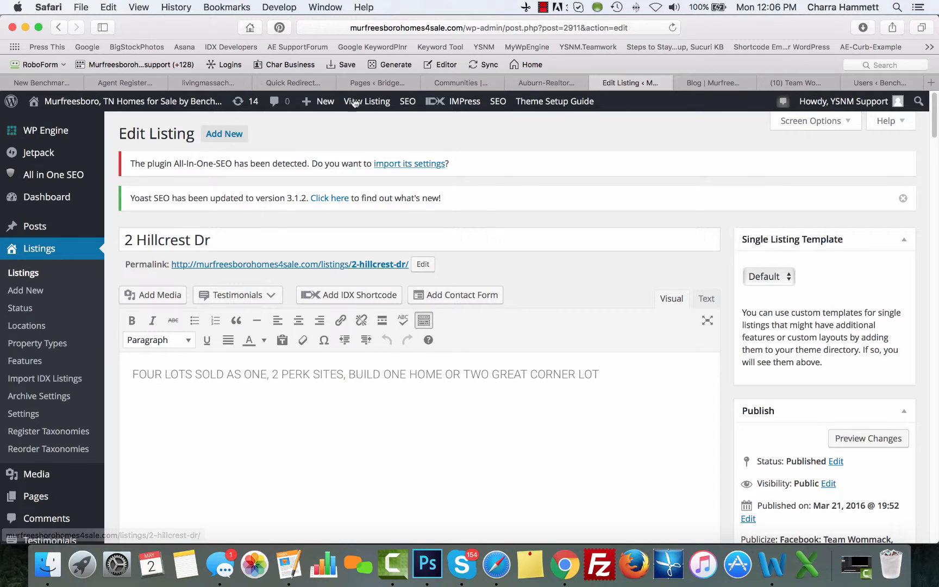
Open Posts > Add New in a new browser tab and reposition that tab
mouse_move(32, 230)
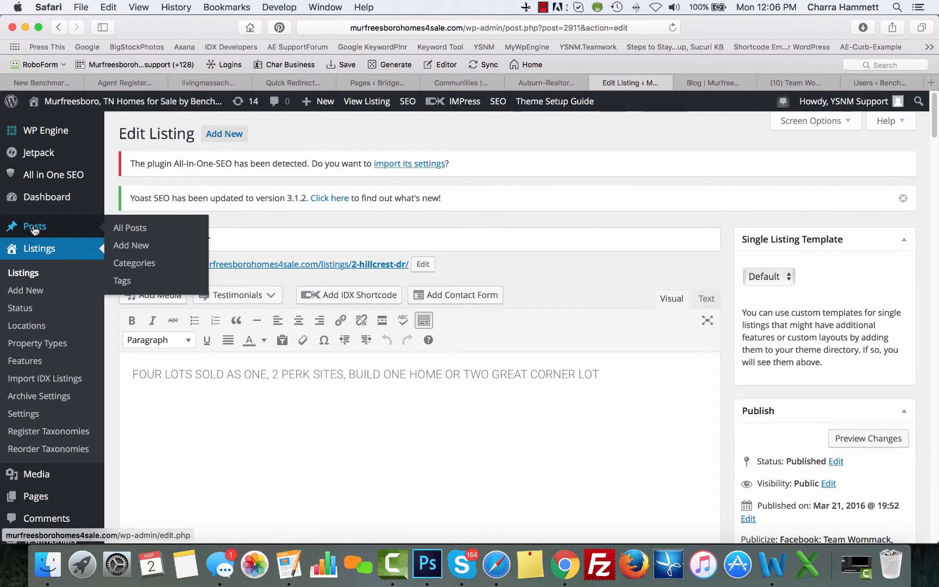
right_click(124, 249)
click(182, 251)
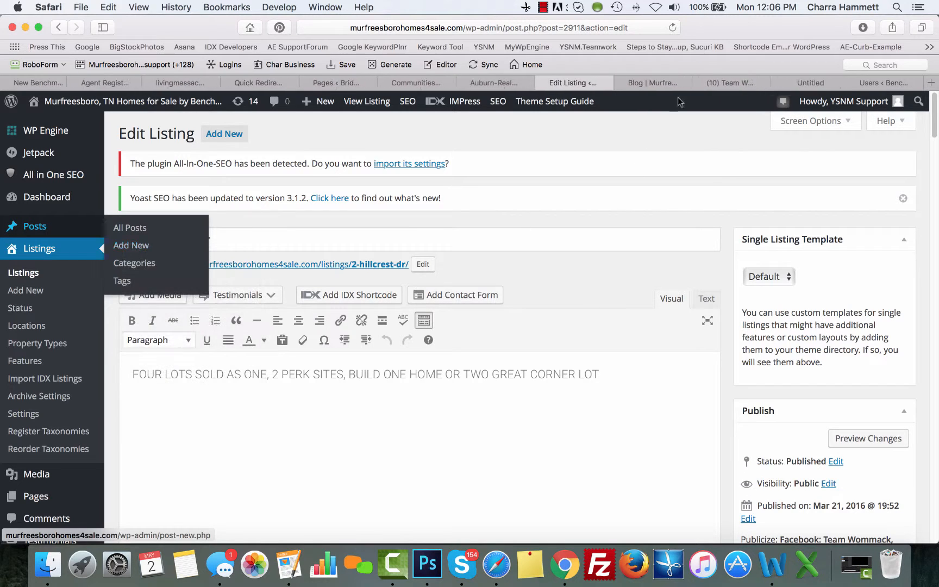
drag(814, 79, 650, 81)
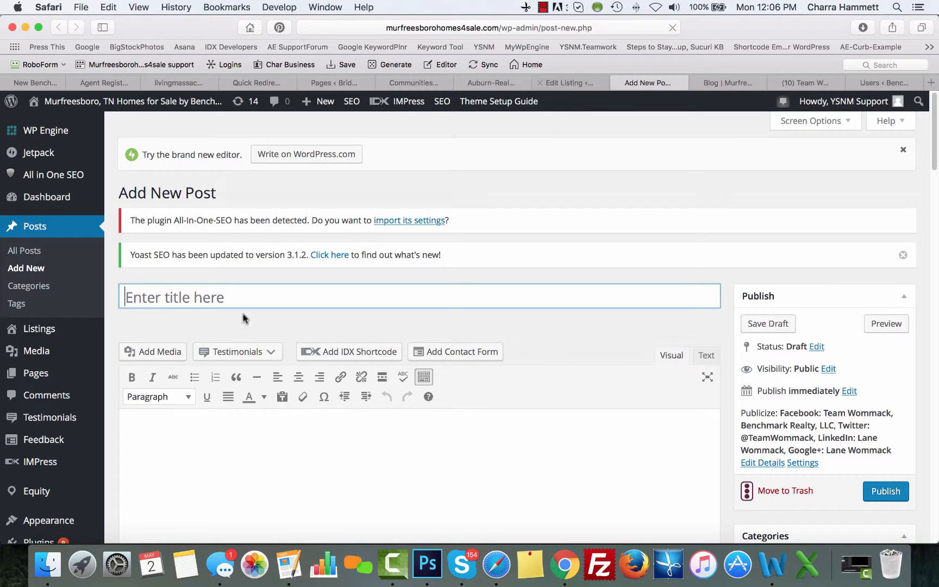
click(576, 87)
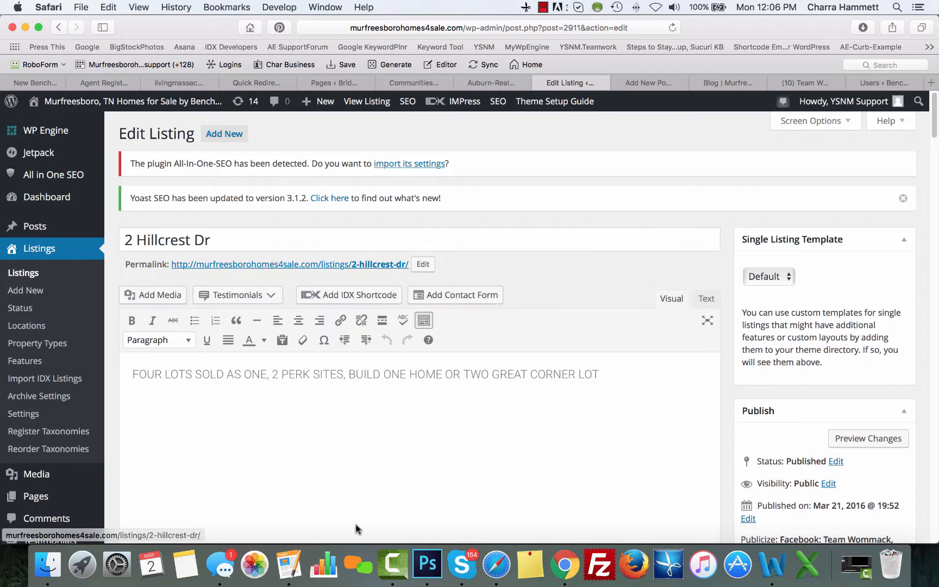
scroll(817, 370, down, 5)
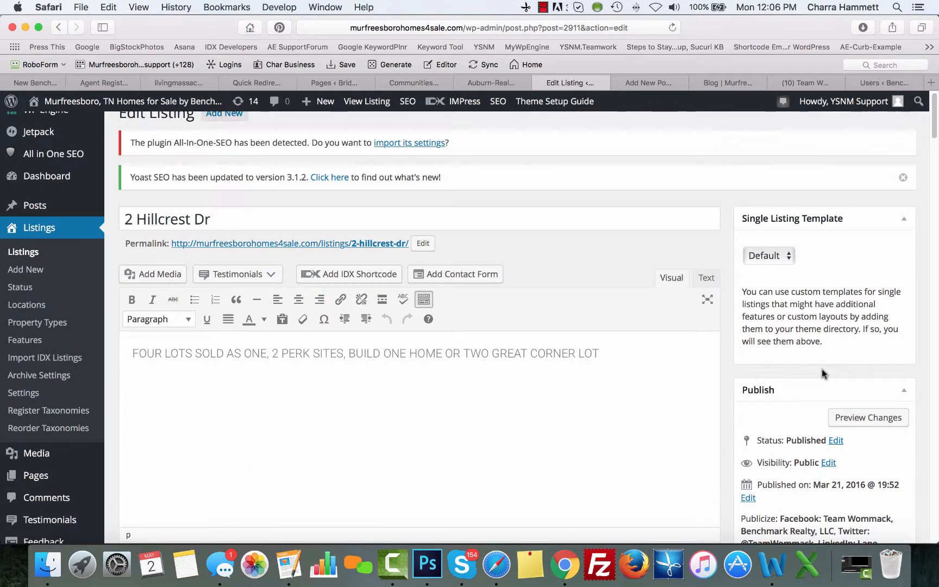
click(883, 336)
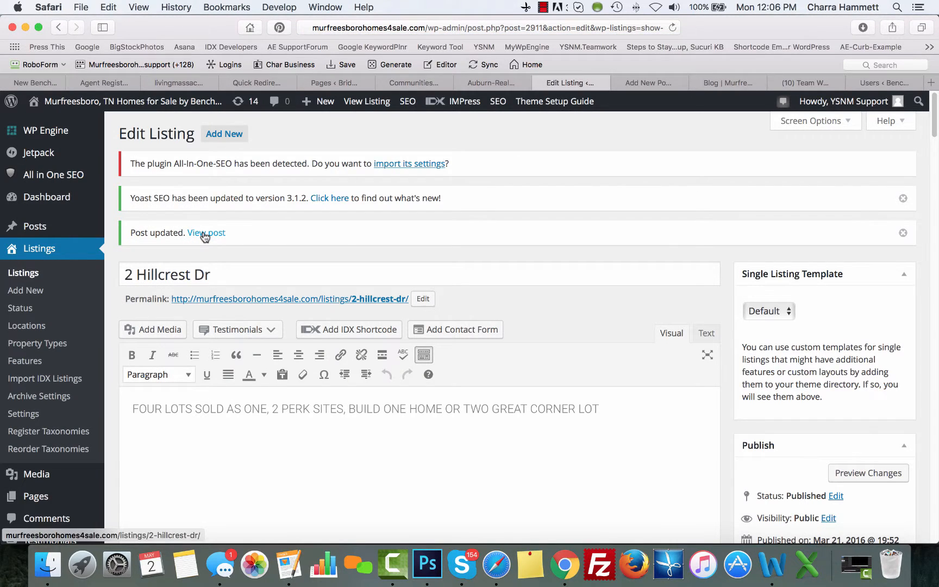
right_click(204, 234)
click(231, 238)
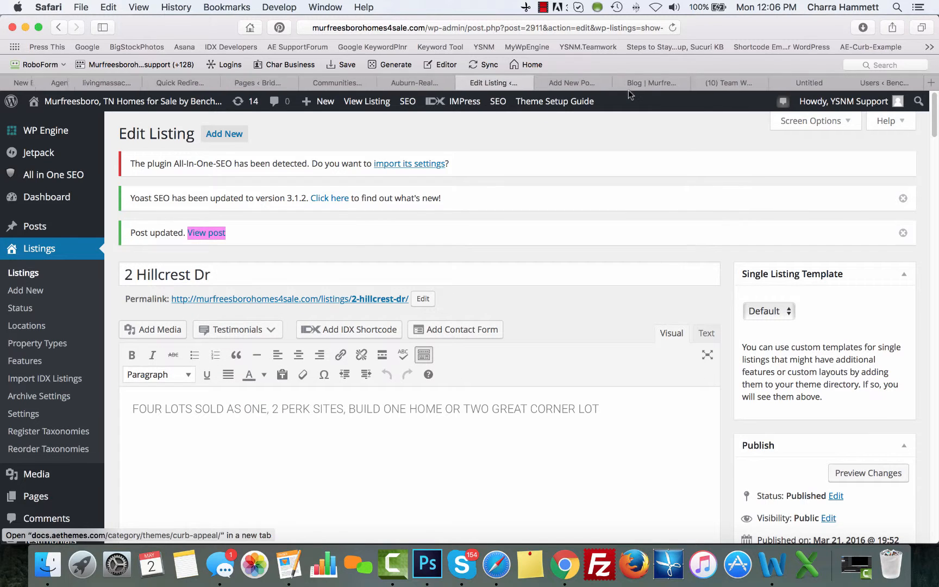
drag(780, 88, 723, 84)
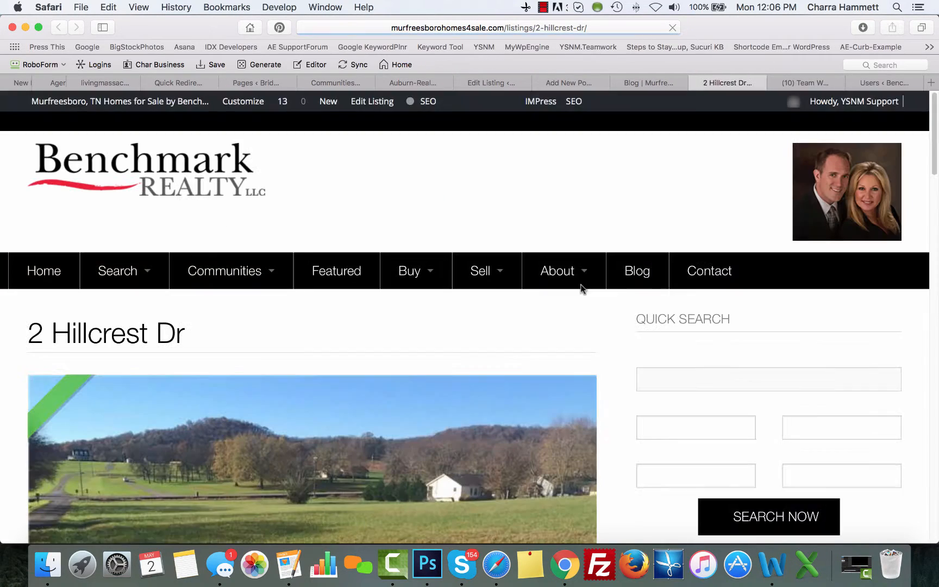
mouse_move(581, 286)
scroll(576, 336, down, 15)
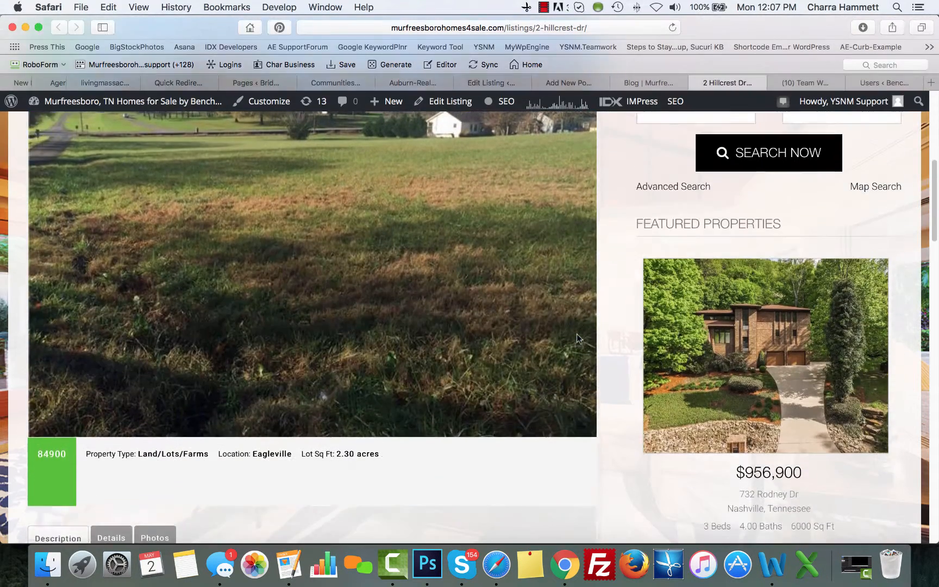
scroll(576, 338, down, 10)
scroll(577, 338, up, 20)
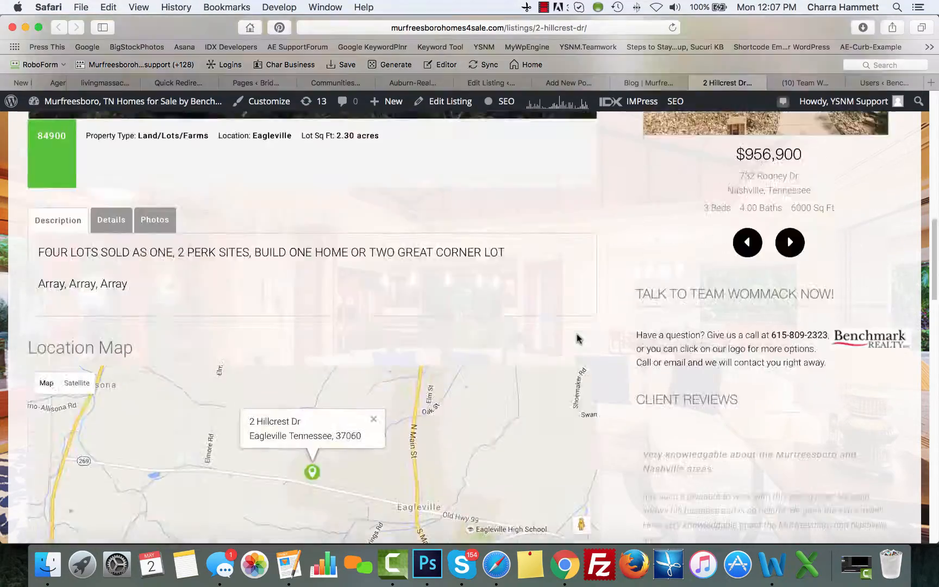
scroll(577, 338, up, 6)
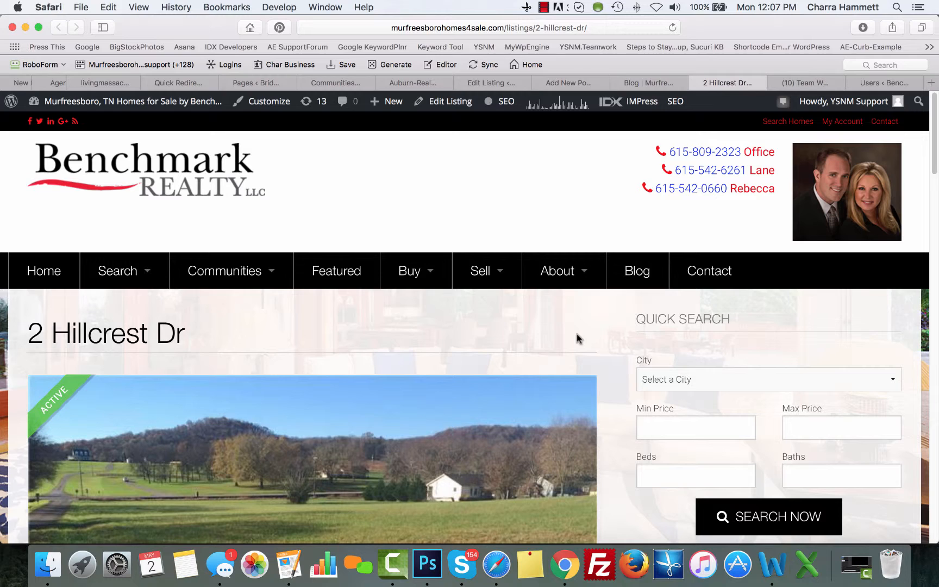
click(560, 84)
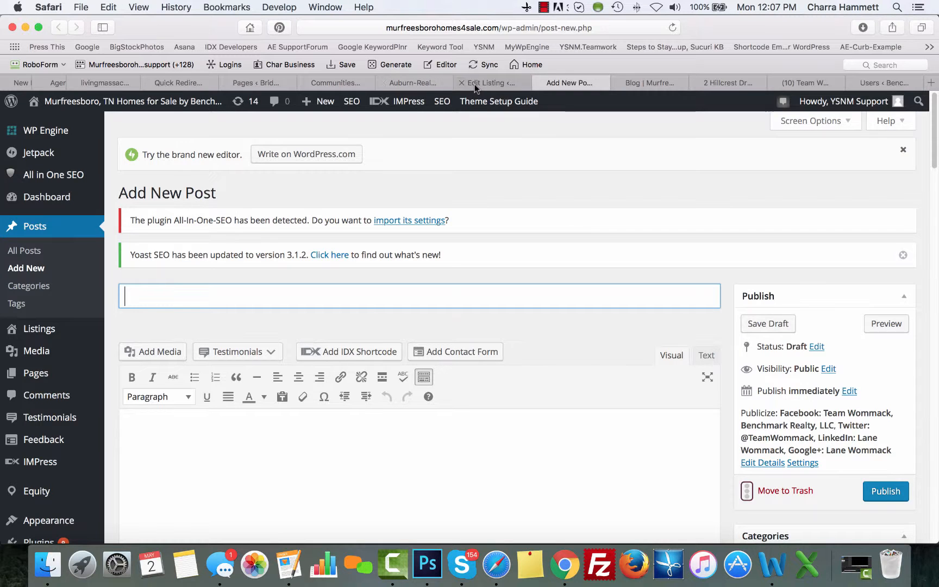
Leave the listing's template at Default and paste the copied description into the new post body
click(475, 86)
click(780, 319)
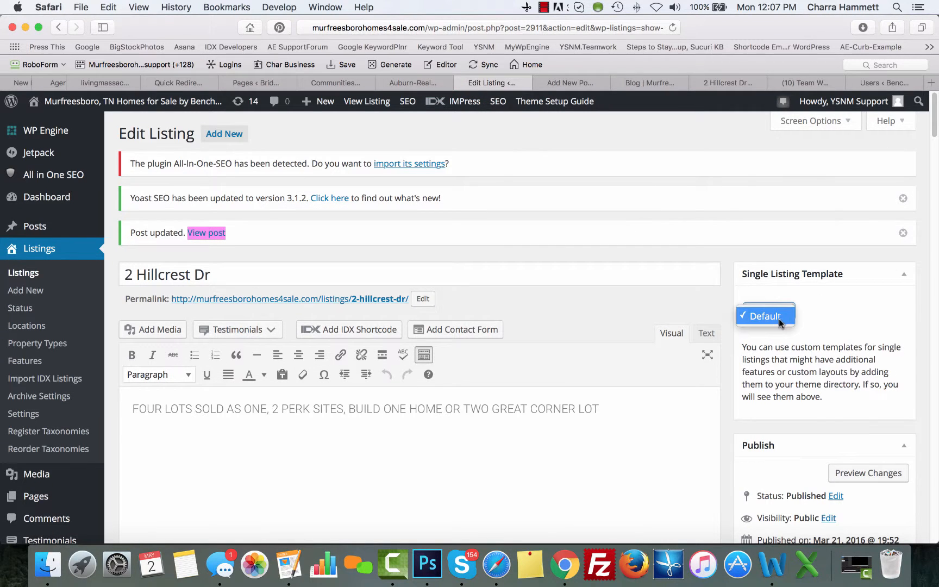
click(824, 319)
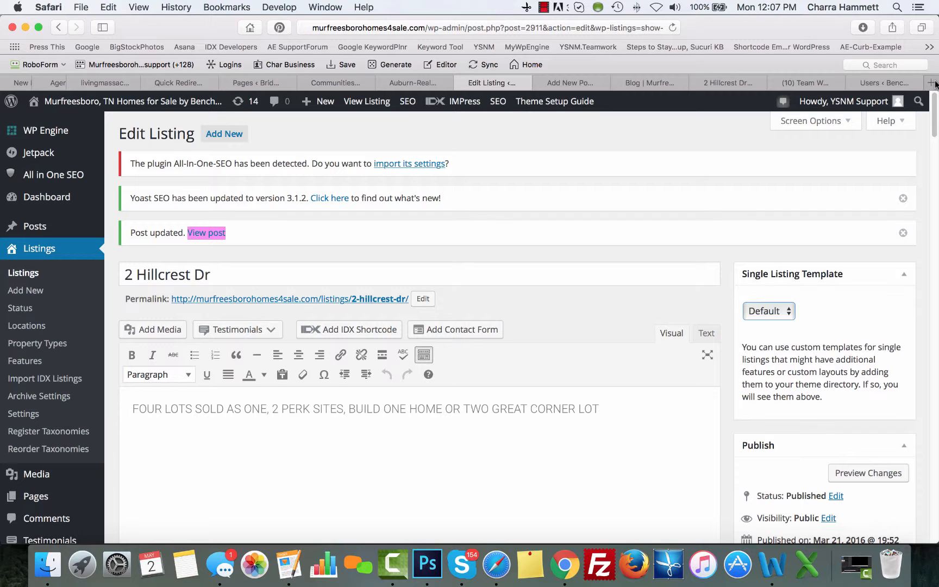
click(564, 83)
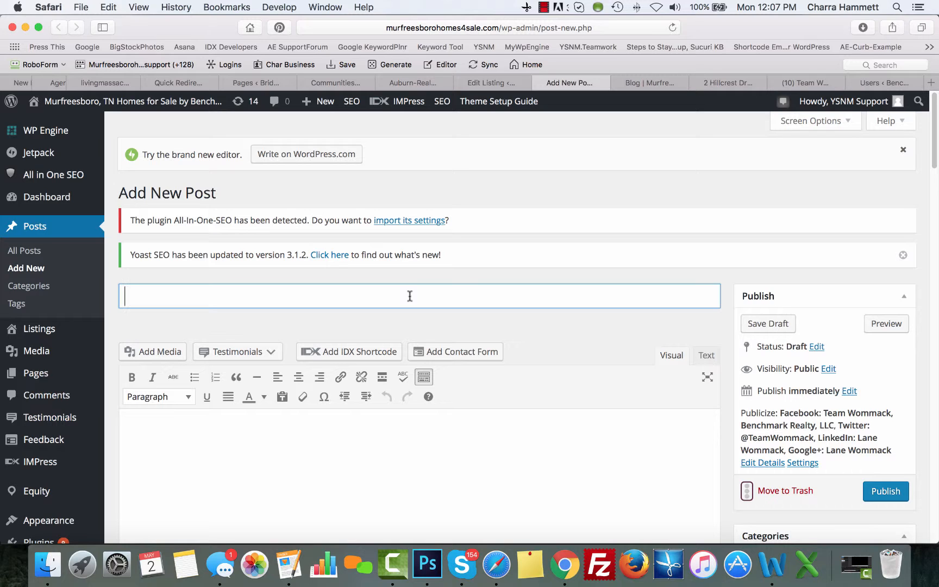
click(383, 438)
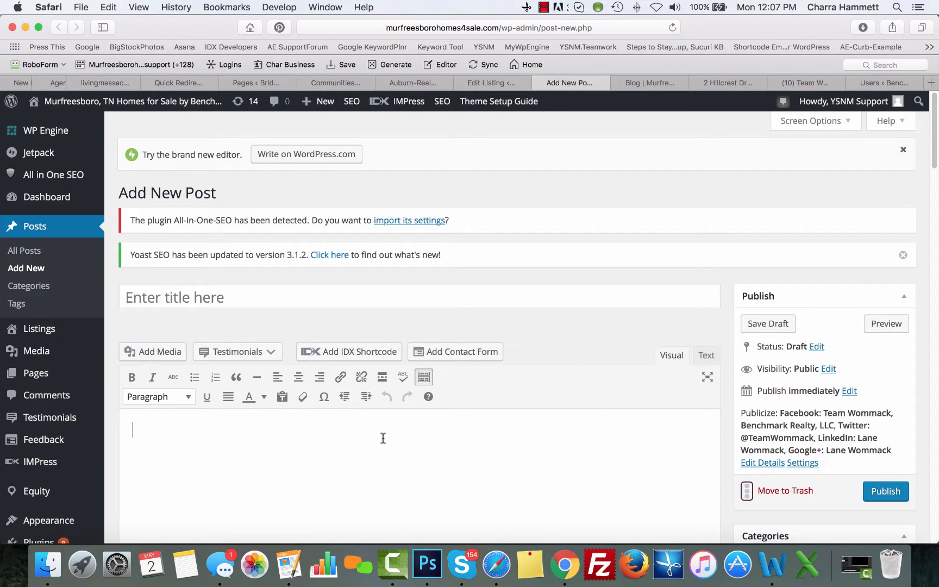
text(FOUR LOTS SOLD AS ONE, 2 PERK SITES, BUILD ONE HOME OR TWO GREAT CORNER LOT)
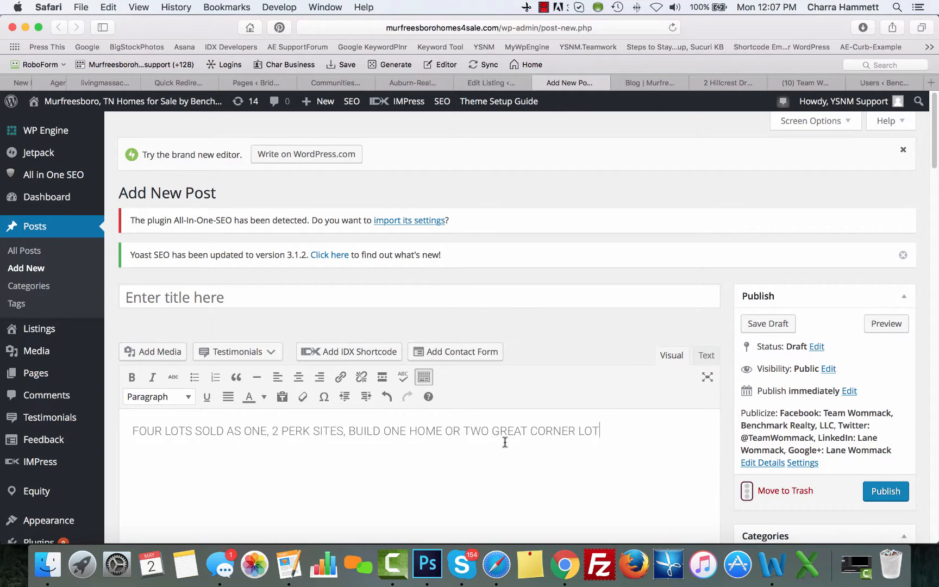
Title the post '4 Lots for Sale! Amazing Opportunity to own Land', correcting typos along the way
click(408, 290)
text(4 )
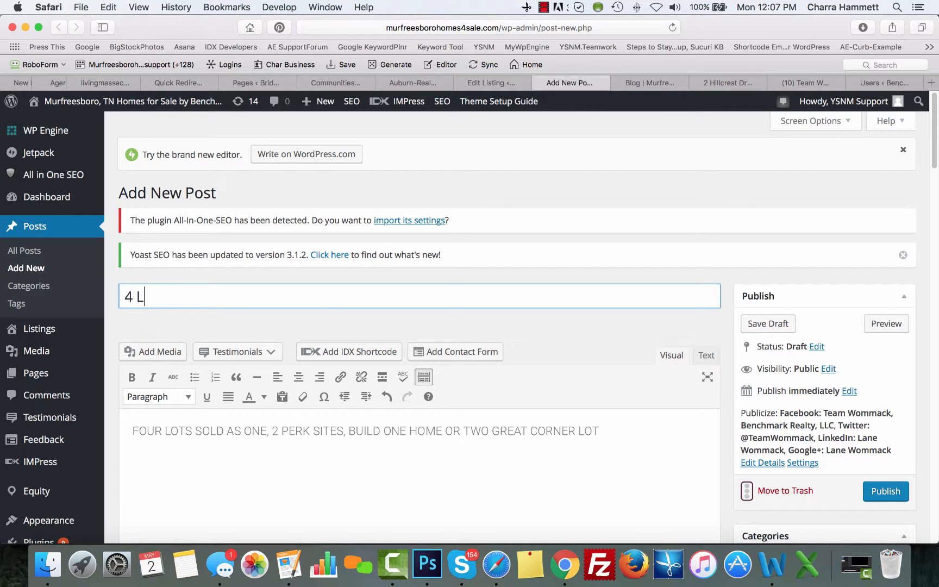
text(Lots for Sale sol)
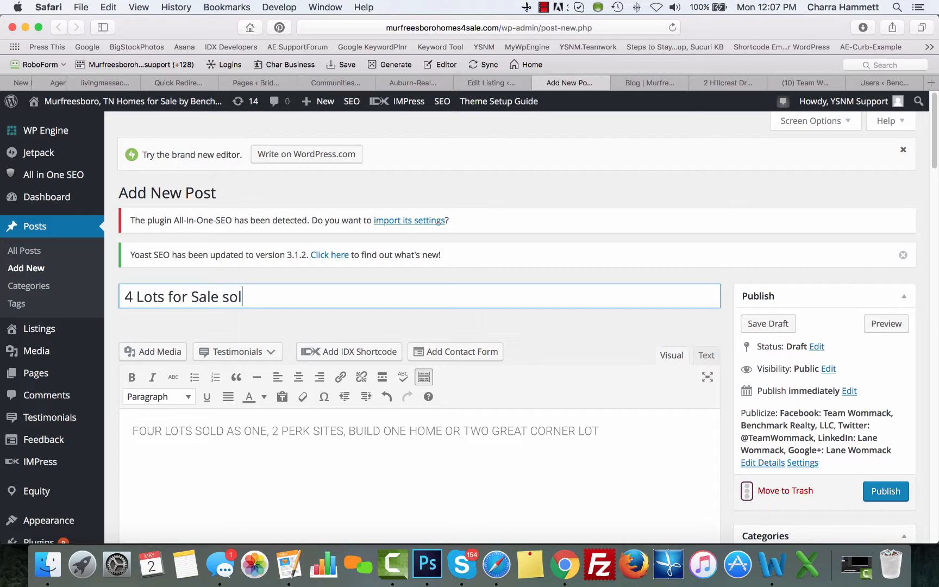
key(BackSpace)
key(BackSpace)
key(BackSpace)
key(BackSpace)
text(! Amazing )
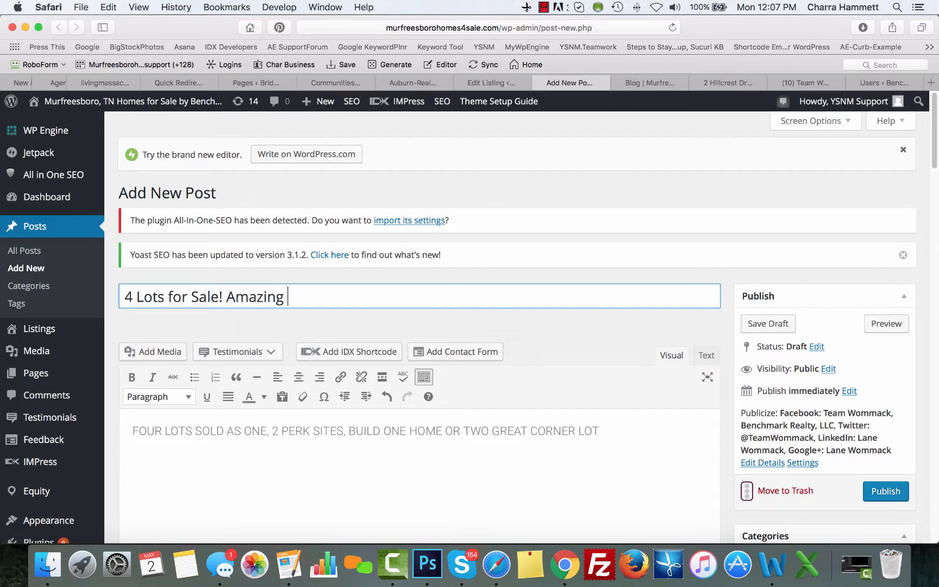
text(Opportunit)
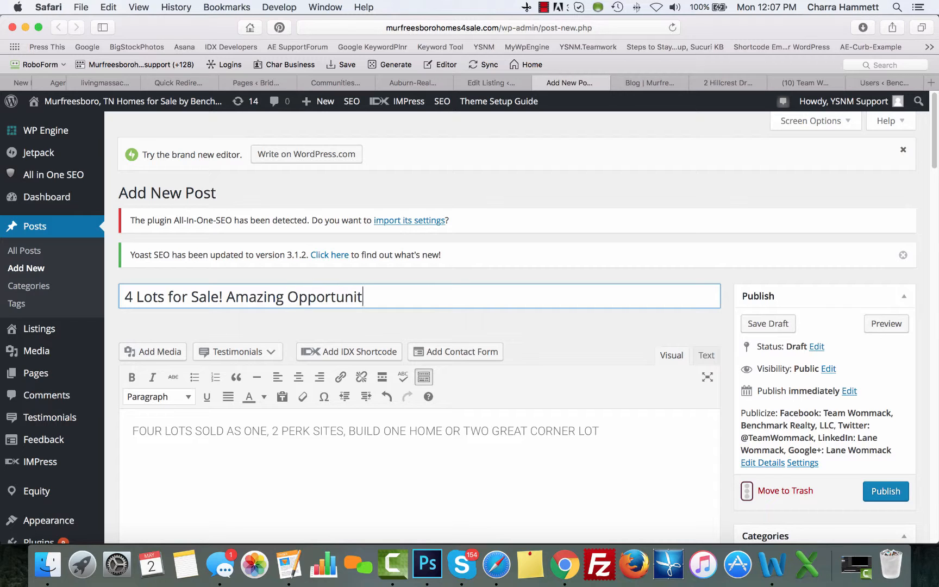
text(y to own lan)
key(BackSpace)
key(BackSpace)
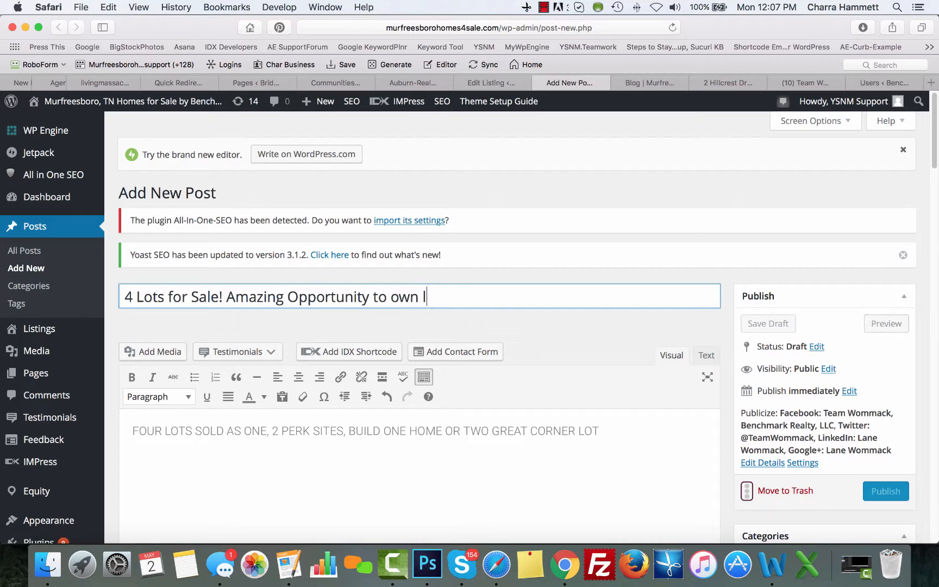
text(and in)
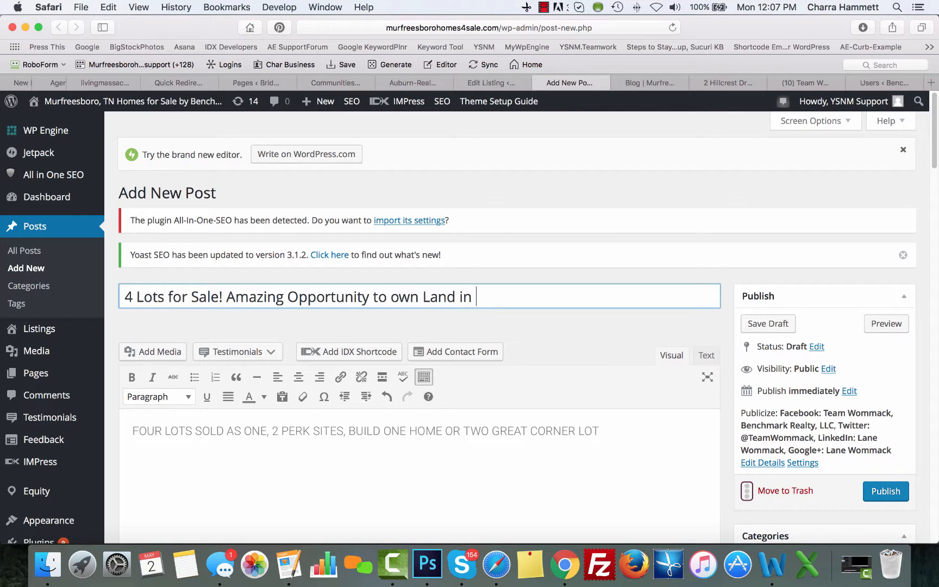
click(491, 83)
scroll(645, 304, down, 5)
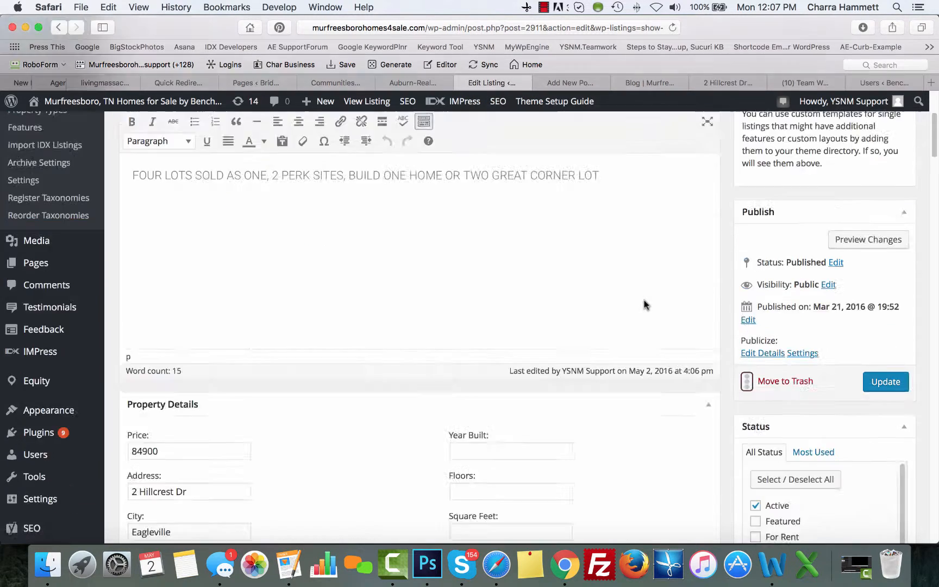
Copy 'Eagleville' from the listing's City field and append it plus ', TN' to the title
scroll(646, 304, down, 5)
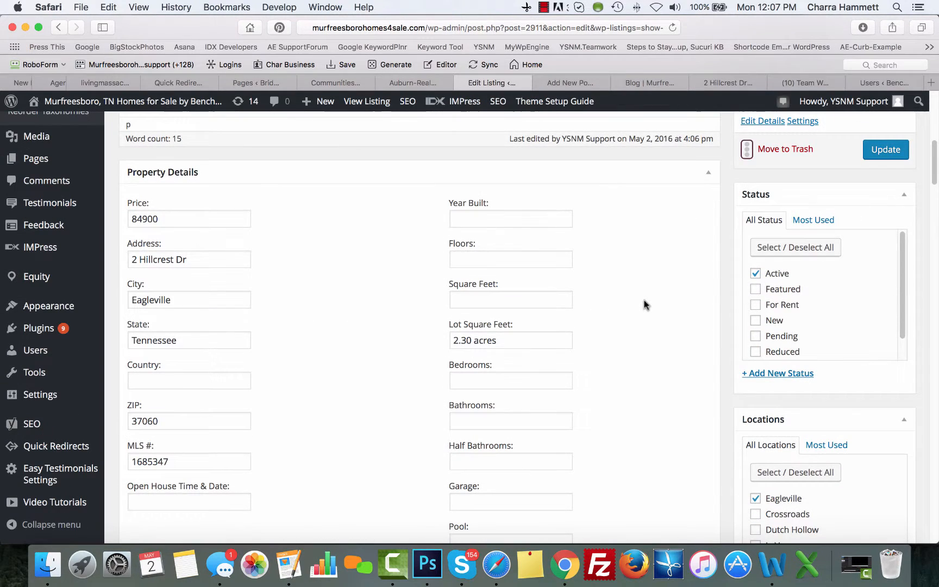
click(178, 299)
key(super+a)
key(super+c)
key(super+Tab)
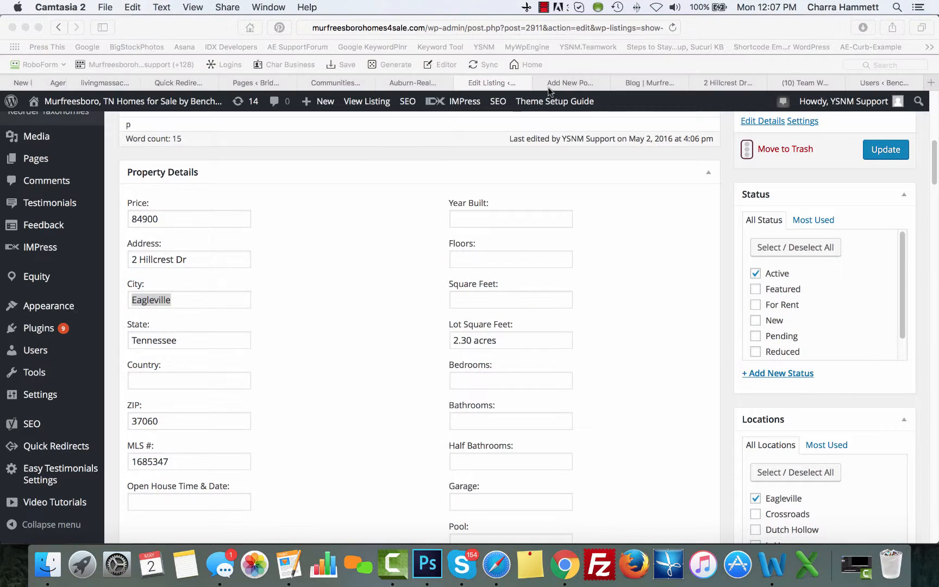
click(568, 82)
key(super+v)
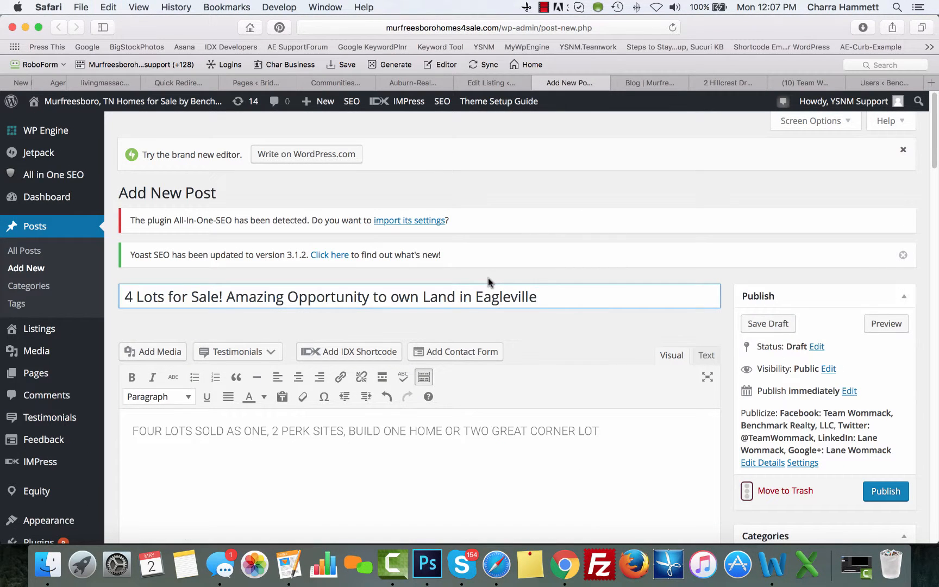
text(, TN)
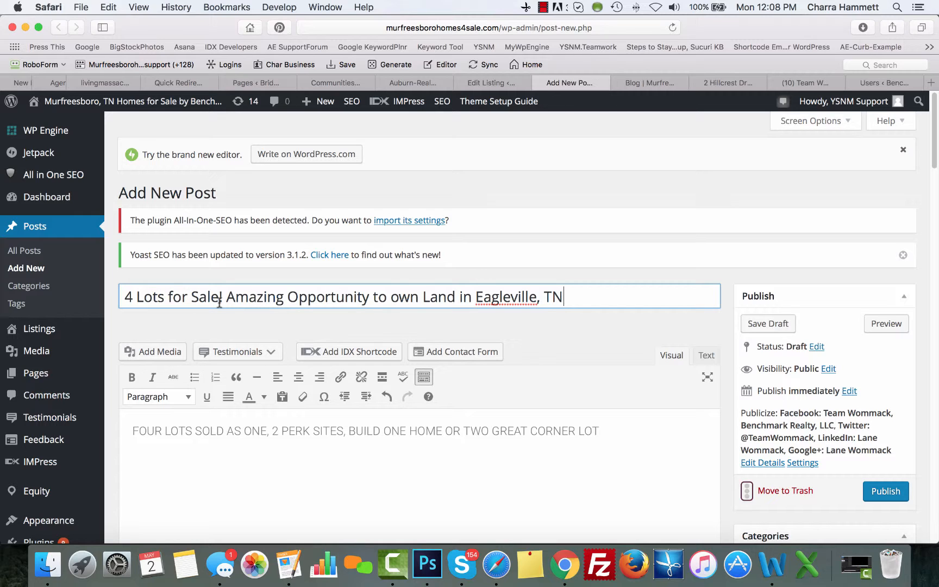
click(508, 83)
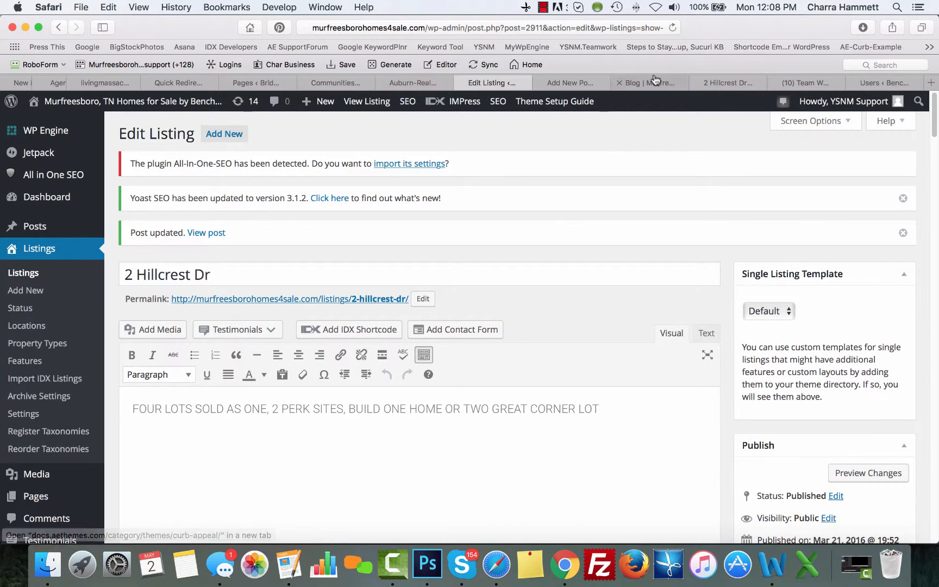
Copy the public listing page's address and start a new line below the post description
click(729, 81)
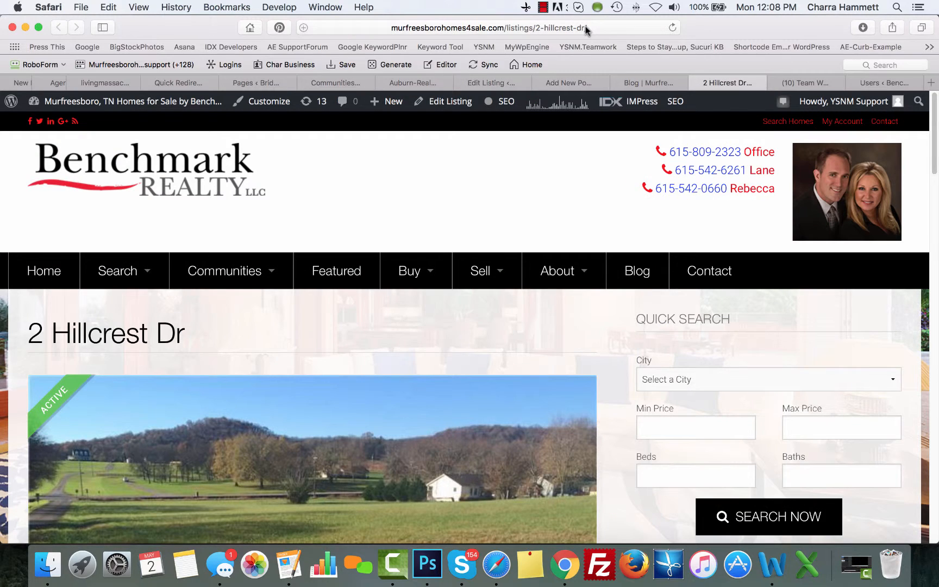
click(441, 27)
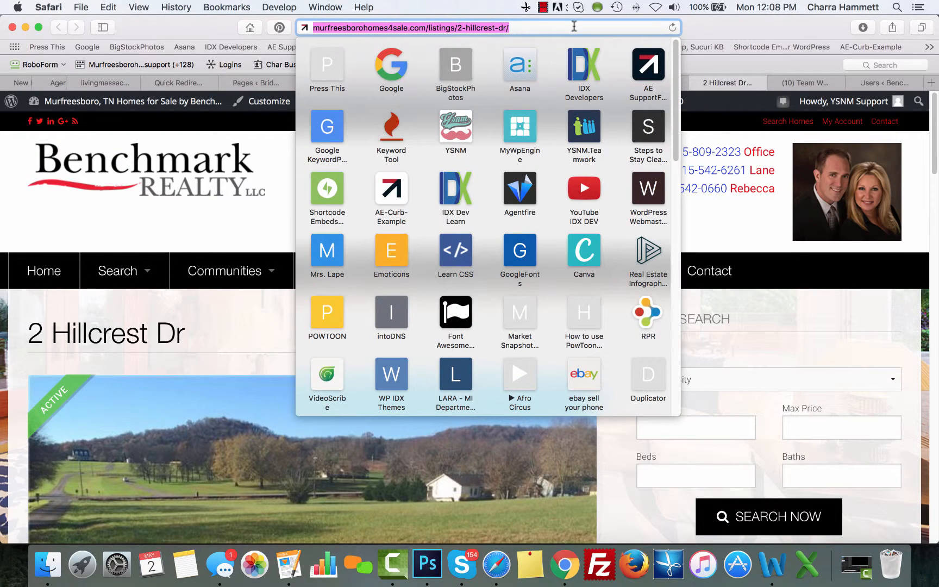
click(748, 24)
click(561, 82)
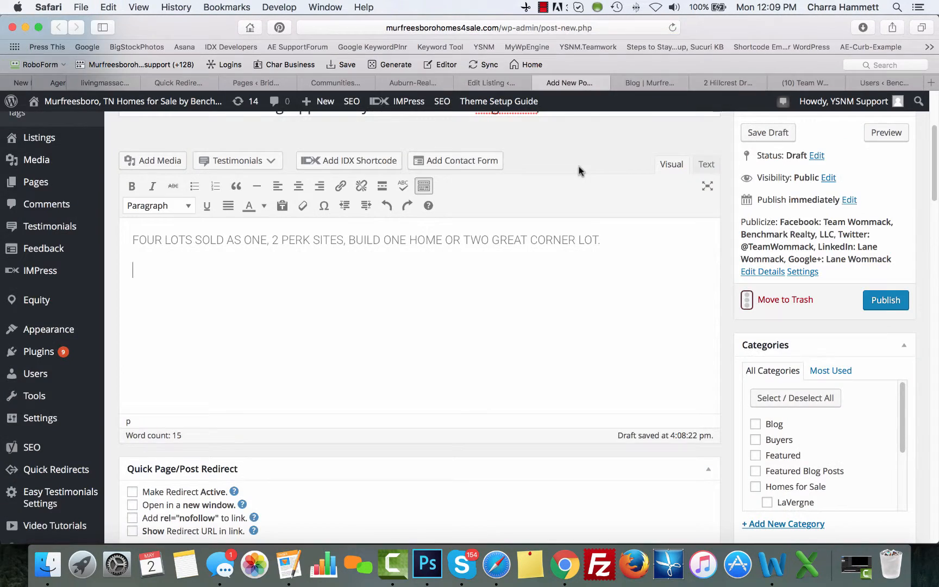
click(145, 285)
click(733, 83)
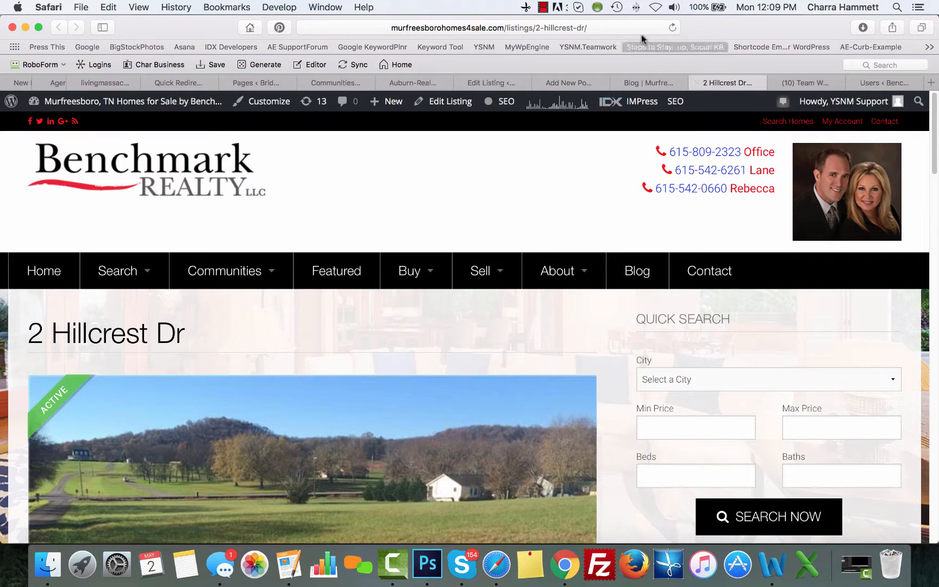
click(479, 28)
key(super+c)
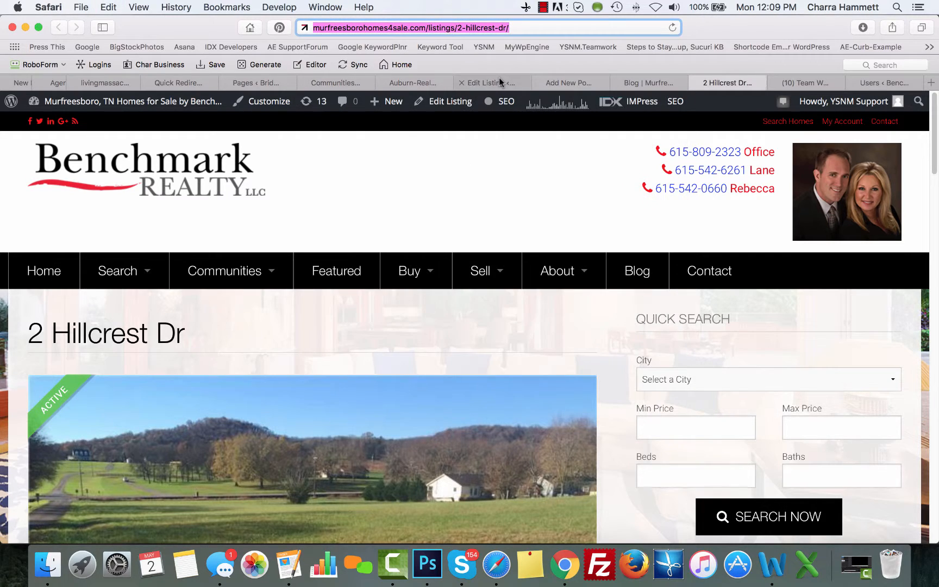
click(497, 82)
scroll(534, 277, down, 2)
scroll(534, 276, down, 2)
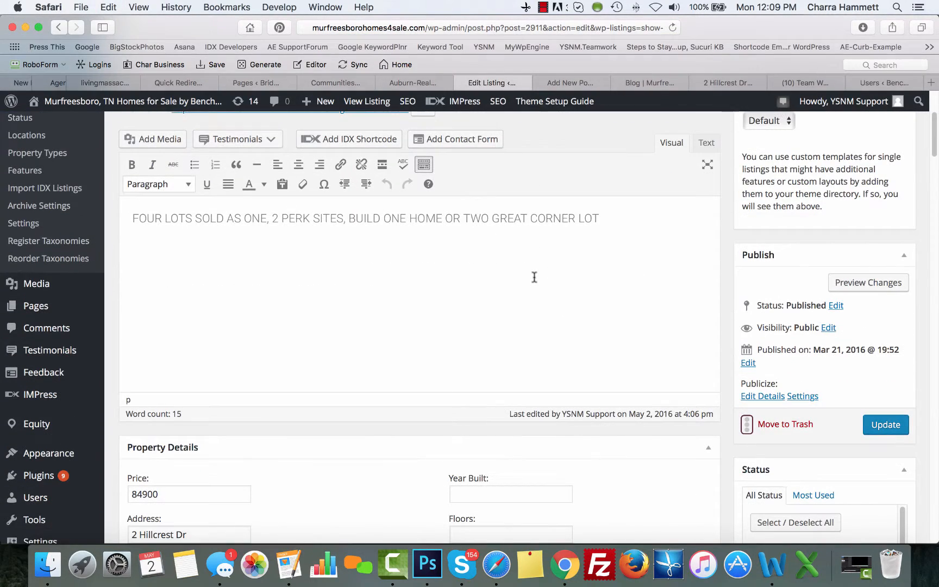
scroll(430, 212, up, 4)
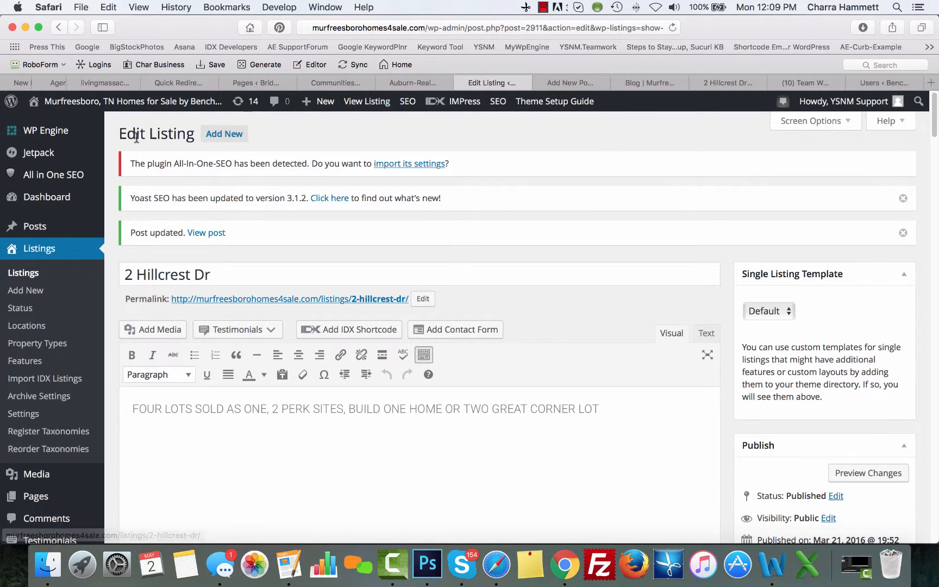
click(578, 84)
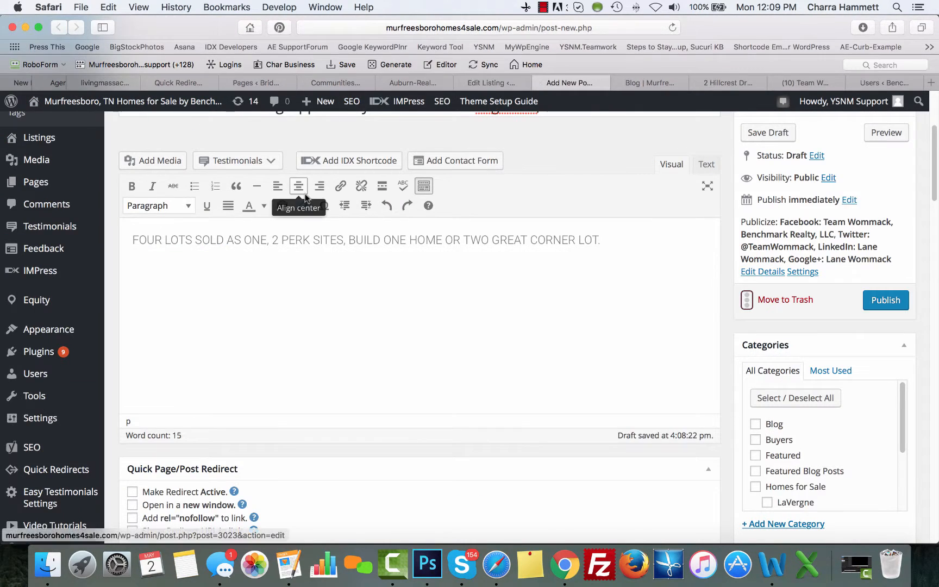
scroll(297, 202, up, 5)
scroll(228, 239, down, 4)
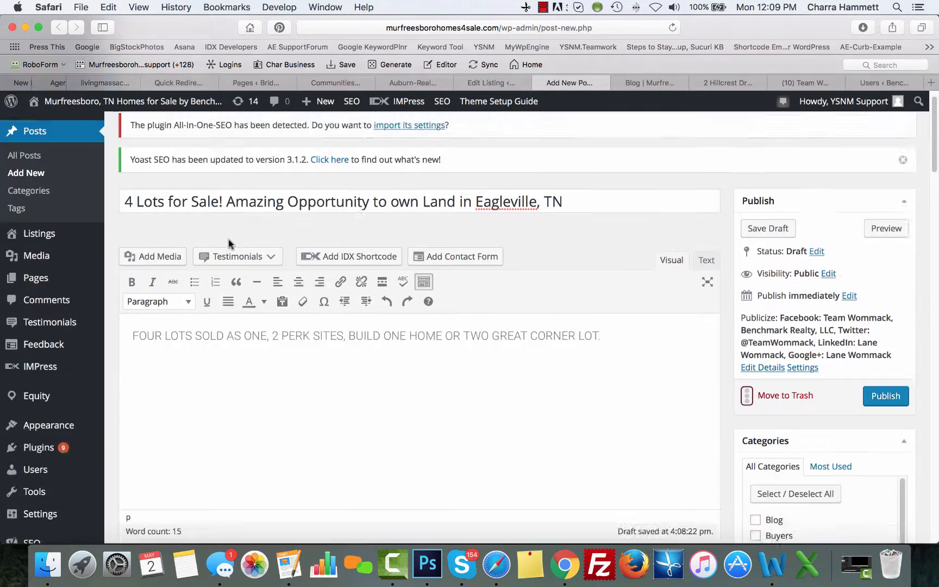
key(super+v)
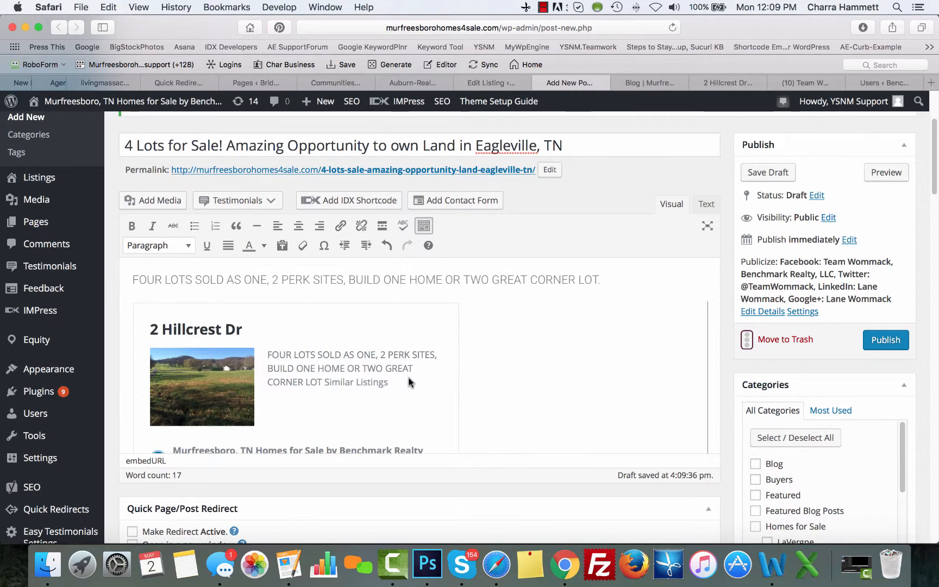
scroll(759, 392, down, 10)
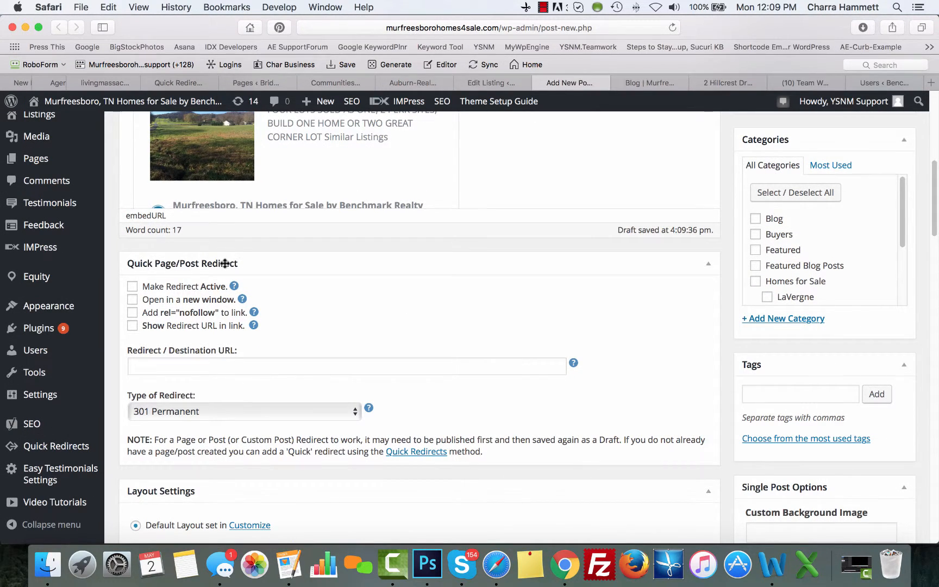
click(136, 288)
click(191, 364)
key(super+v)
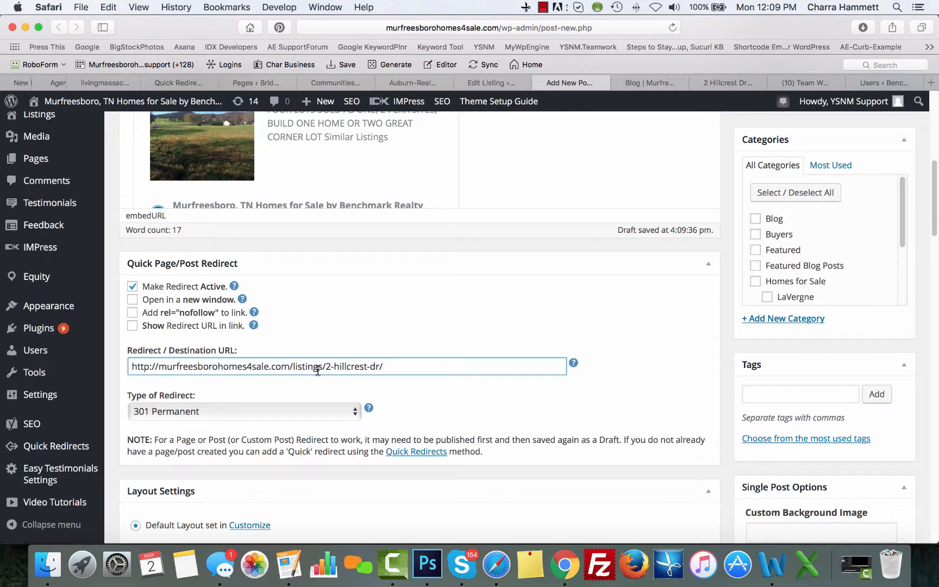
scroll(425, 318, up, 4)
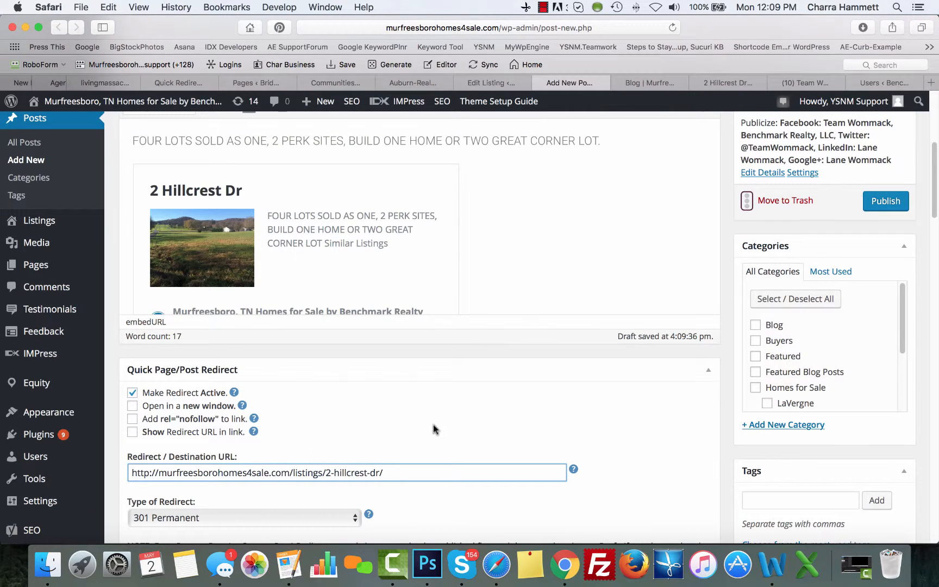
click(728, 82)
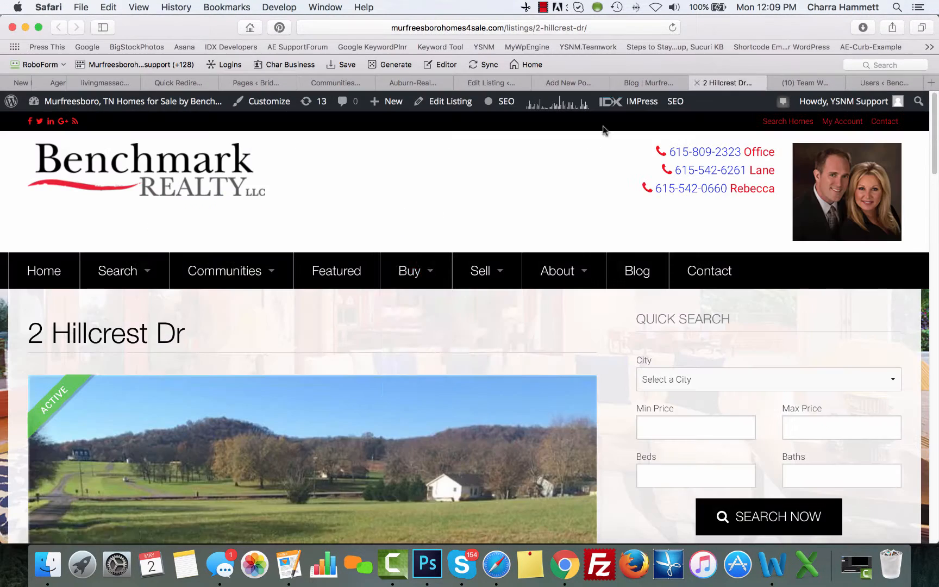
mouse_move(392, 291)
scroll(367, 295, down, 4)
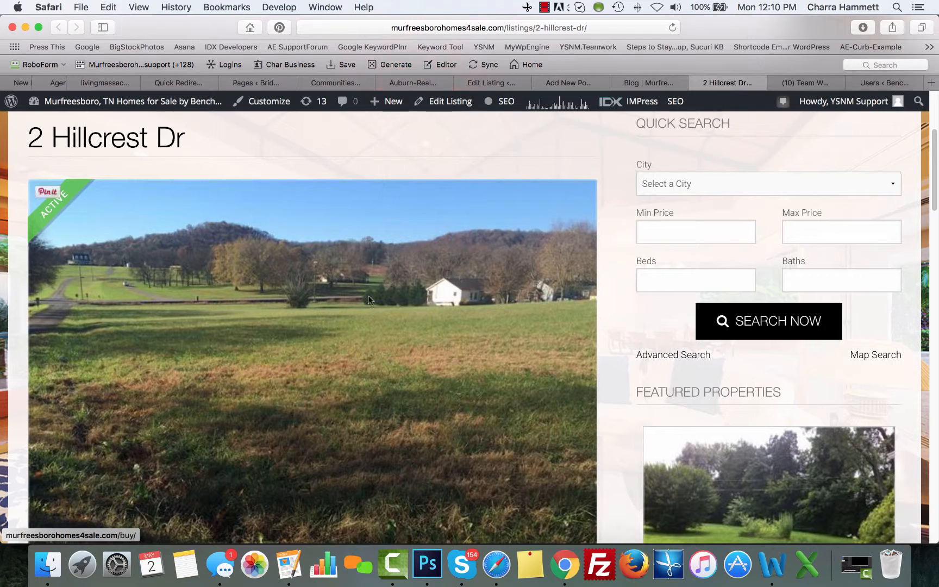
right_click(306, 366)
click(355, 416)
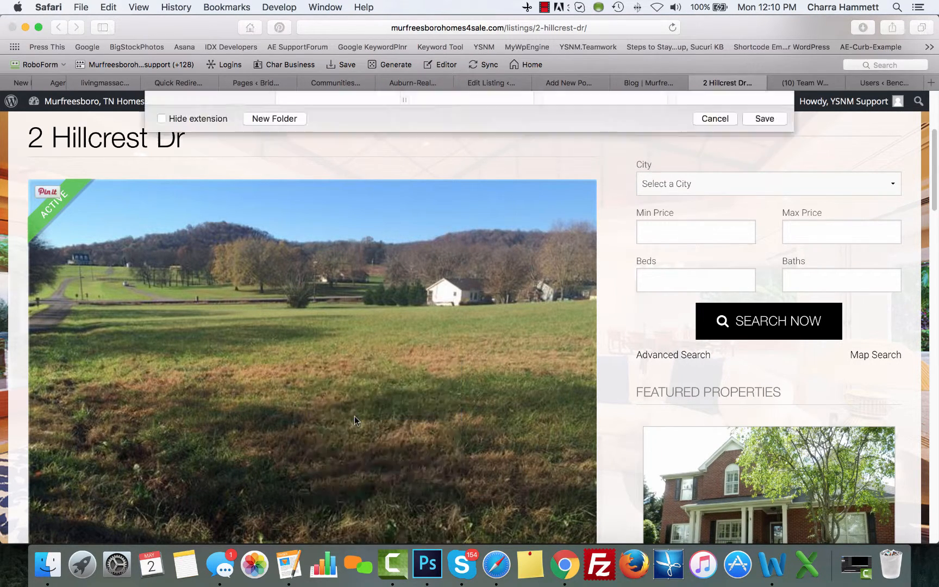
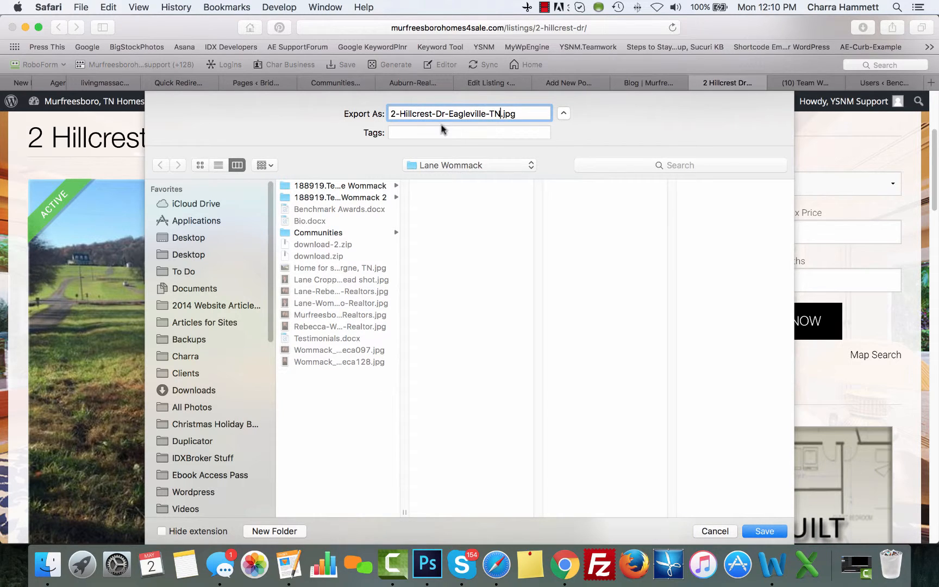
click(771, 532)
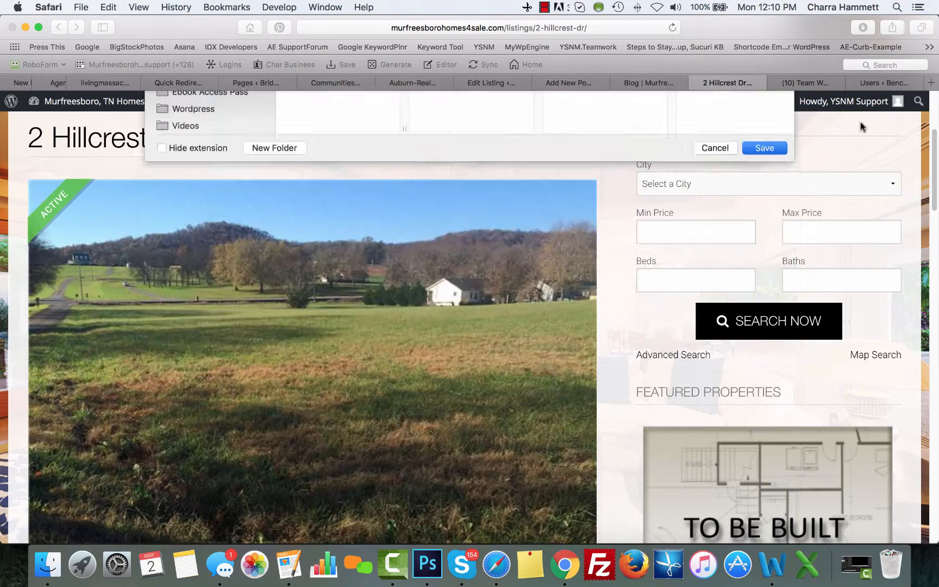
click(560, 83)
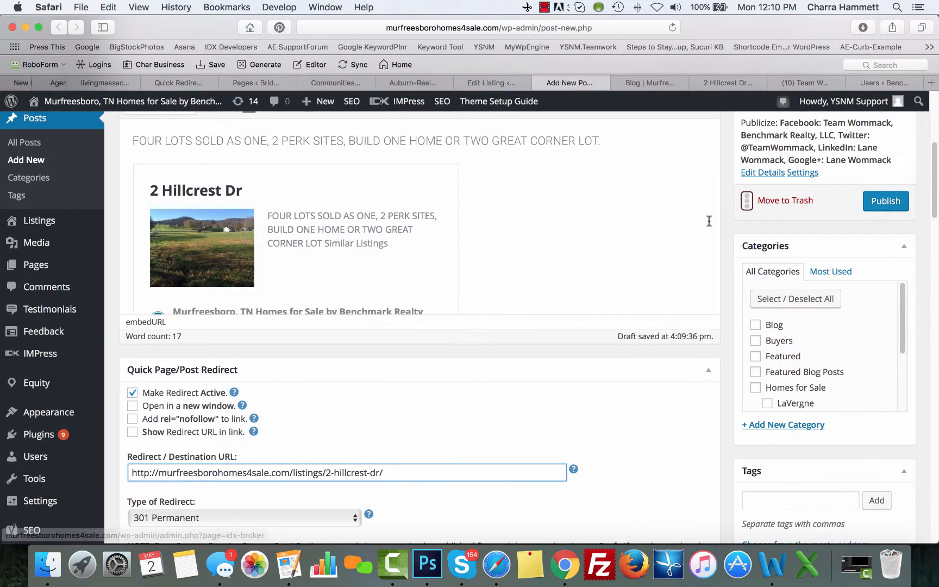
scroll(747, 214, up, 5)
scroll(747, 213, down, 5)
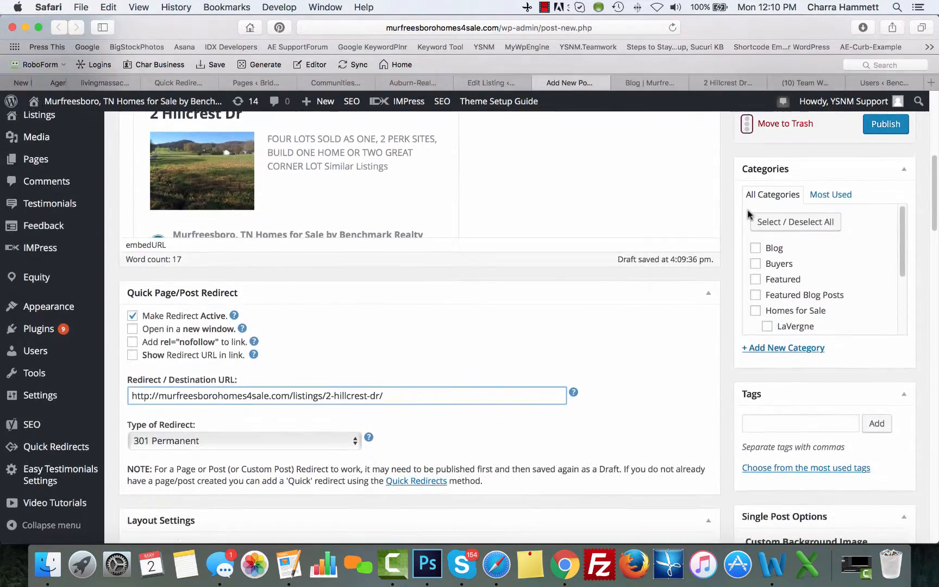
scroll(749, 228, down, 3)
scroll(742, 348, down, 10)
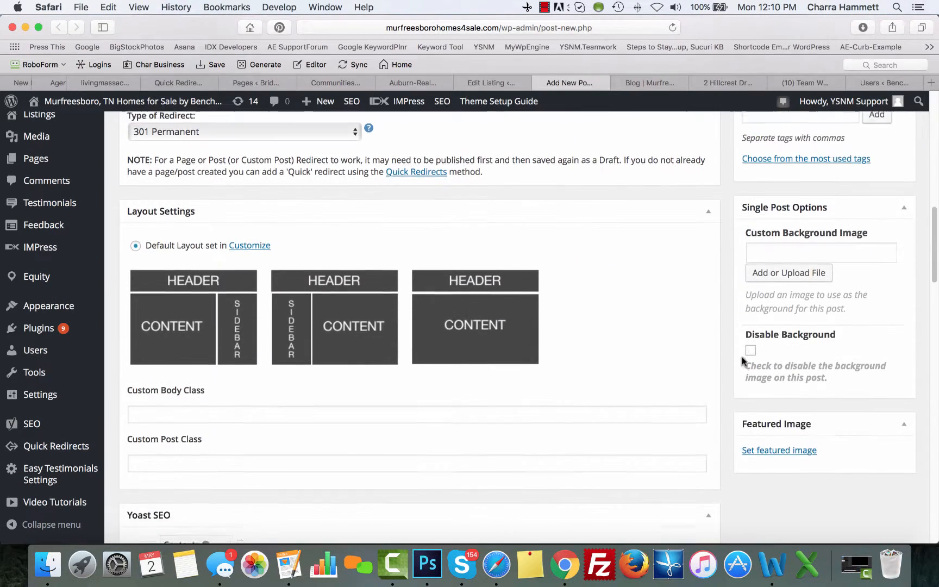
click(777, 351)
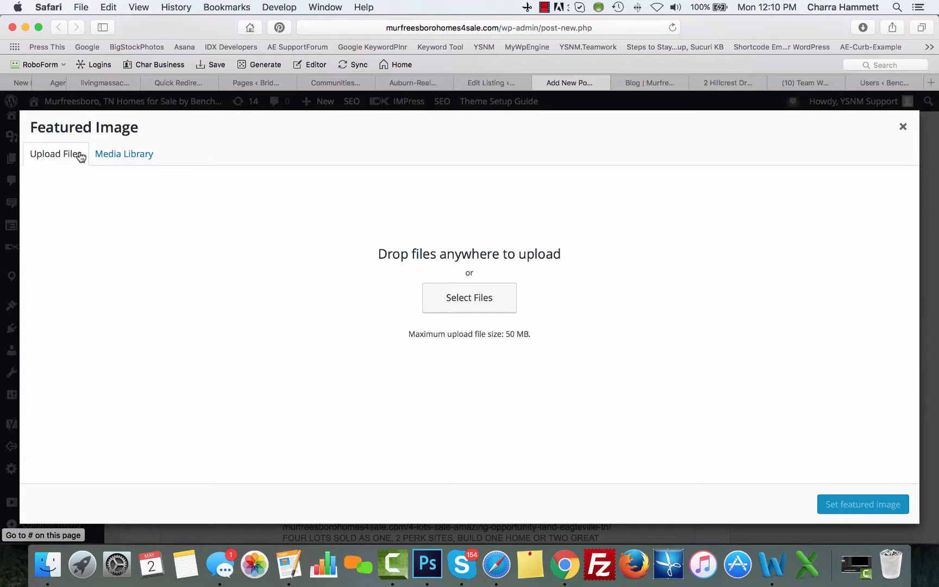
click(439, 300)
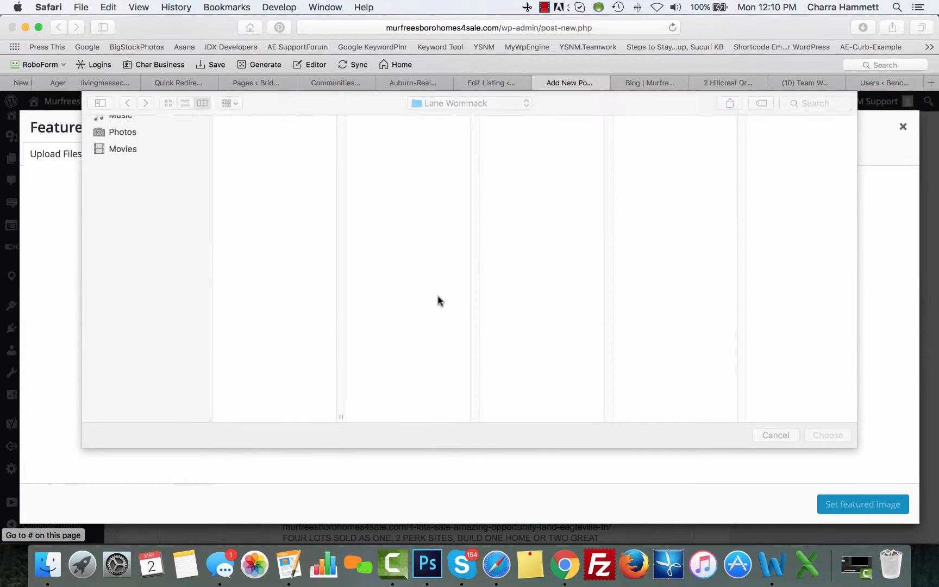
click(263, 123)
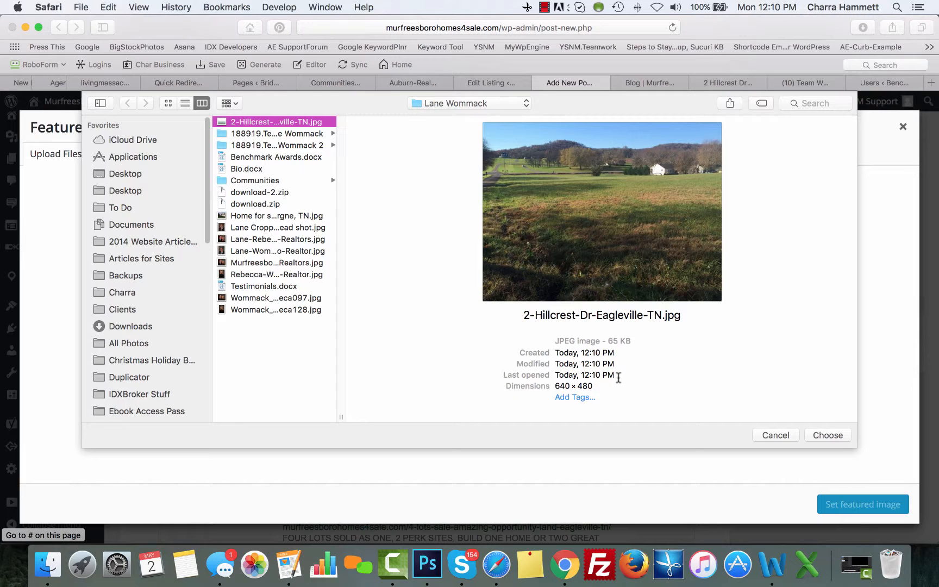
click(775, 435)
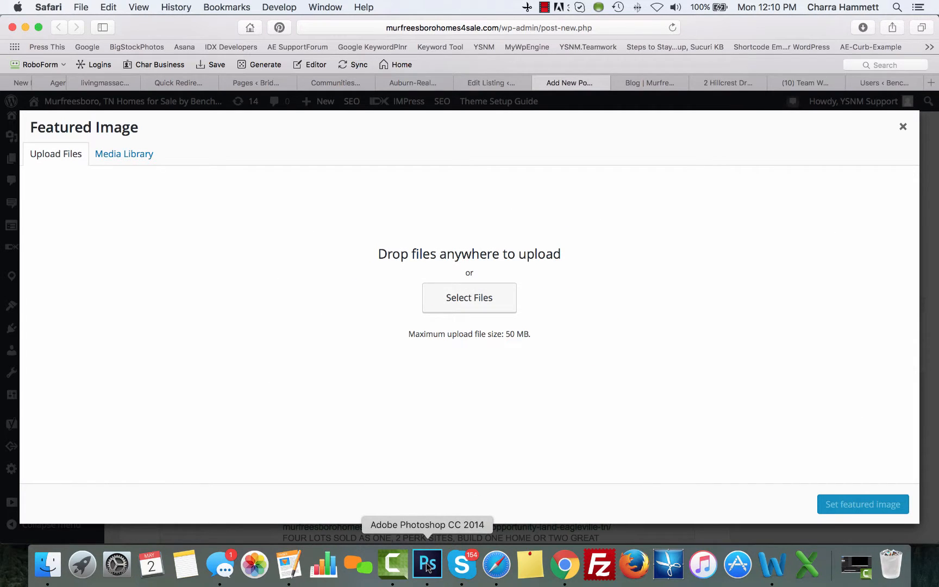
click(428, 565)
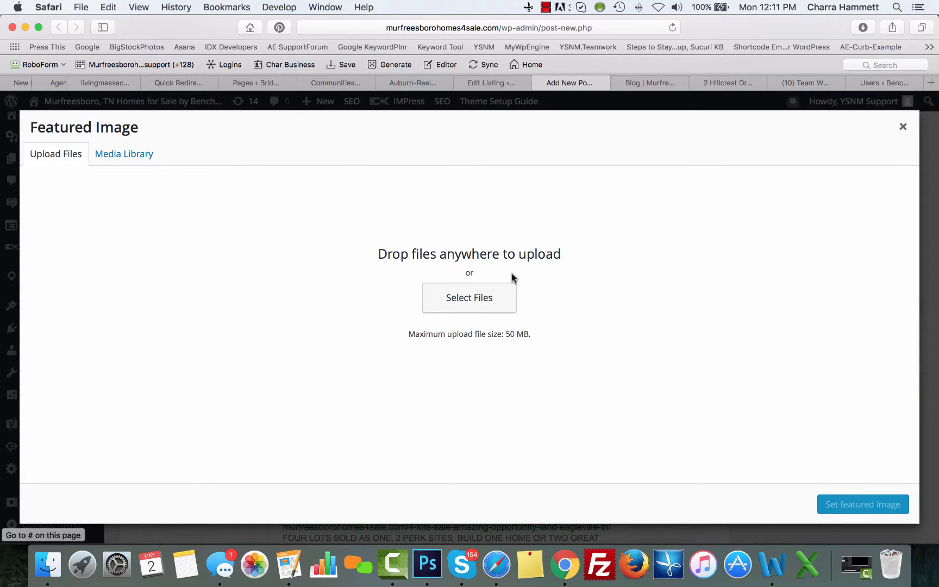
click(497, 306)
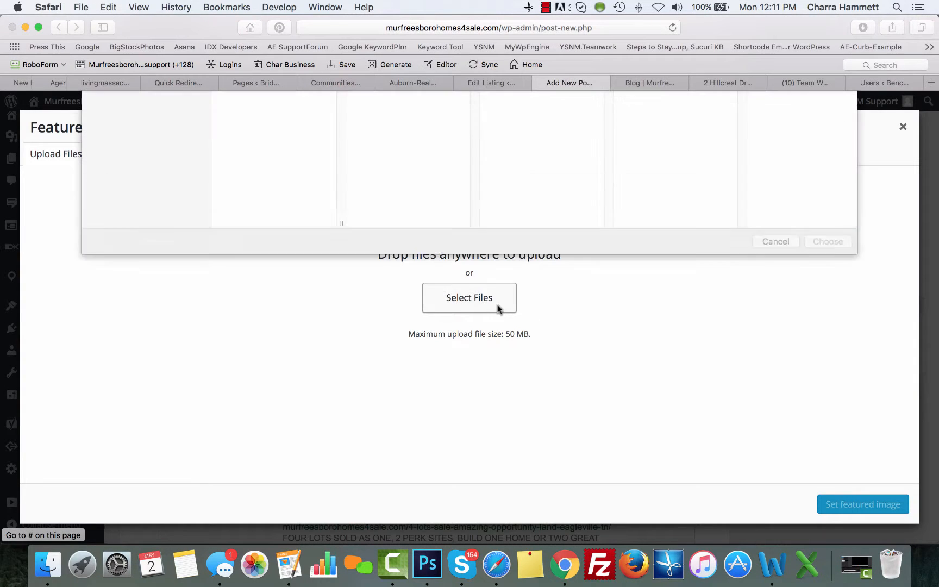
click(250, 121)
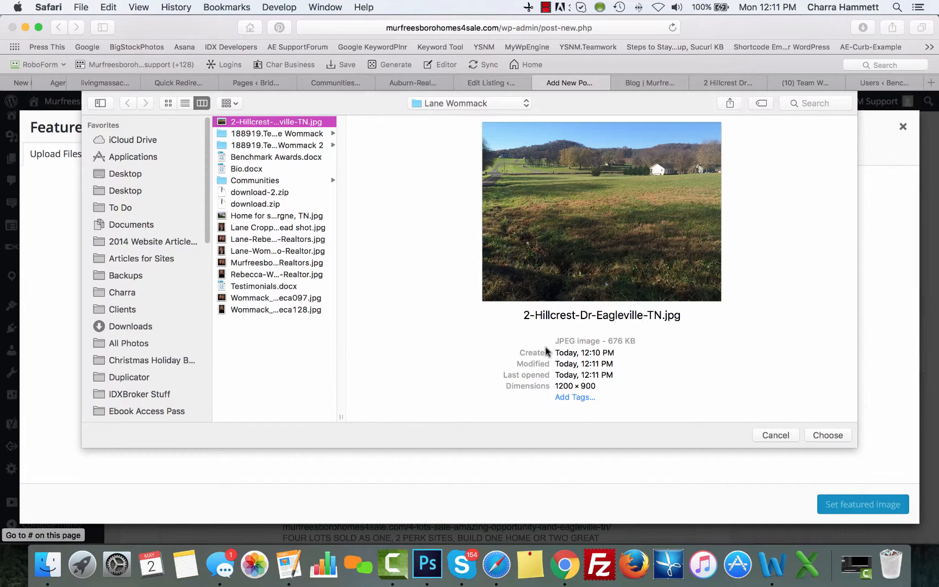
click(826, 435)
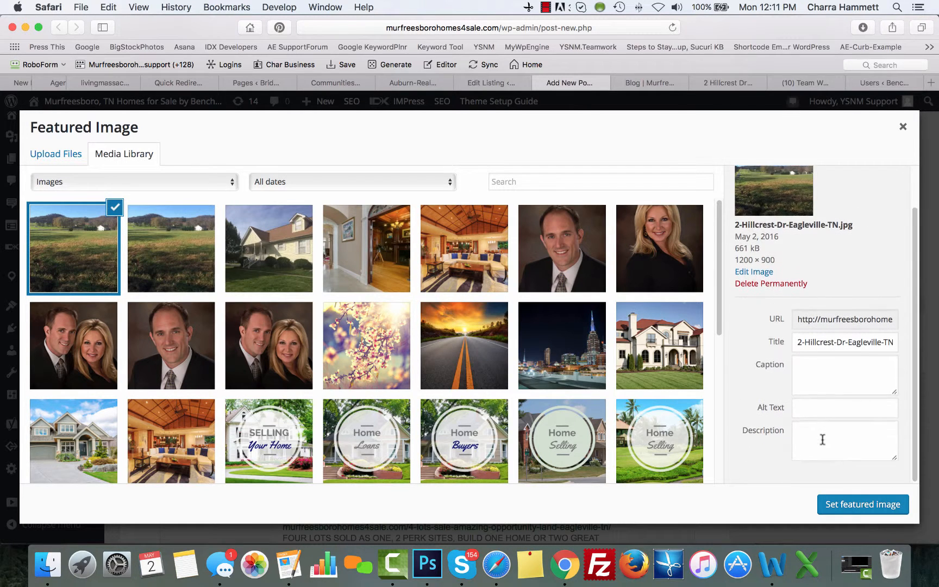
click(835, 509)
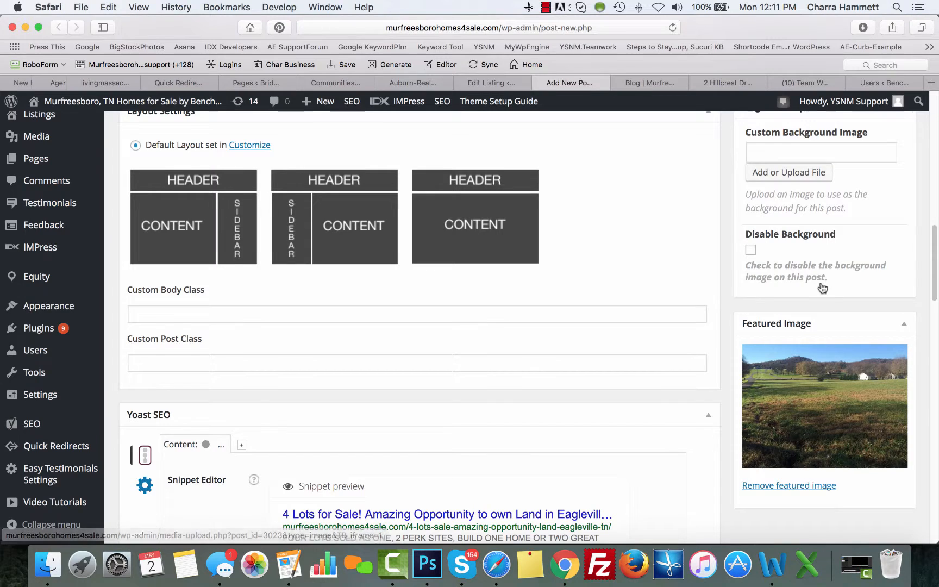
File the post under Homes for Sale and copy the word Eagleville from the title
scroll(821, 283, up, 10)
scroll(821, 287, up, 1)
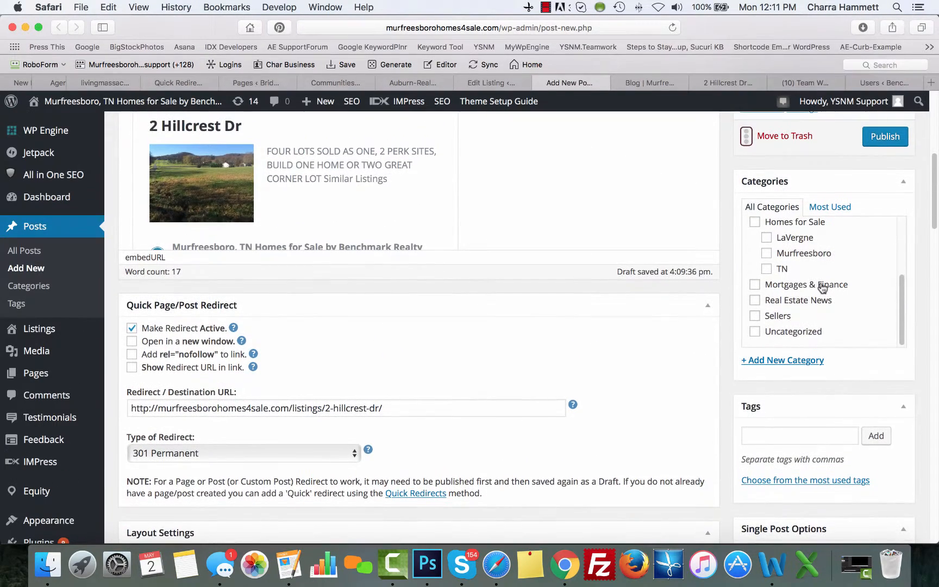
click(755, 223)
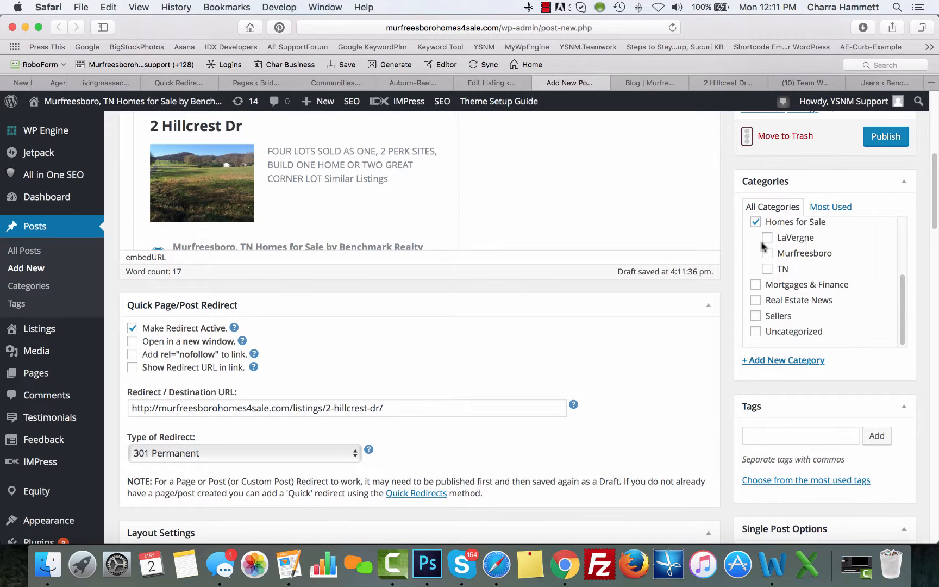
scroll(728, 250, up, 6)
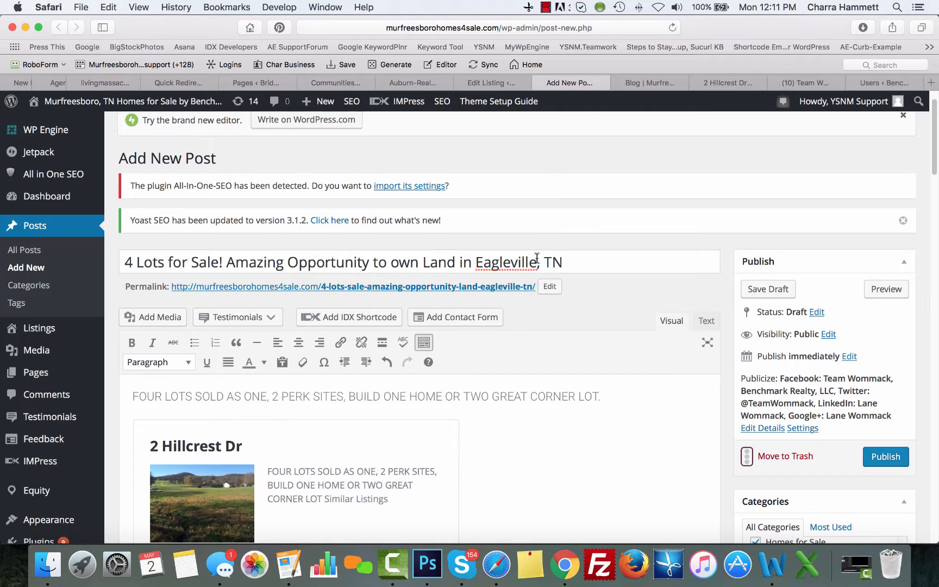
double_click(535, 259)
key(super+c)
scroll(841, 387, down, 10)
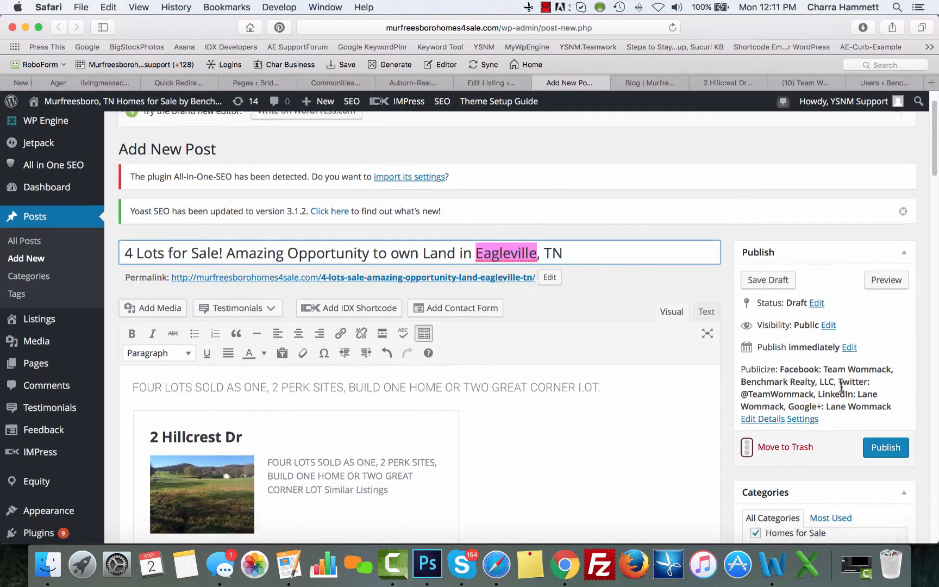
scroll(841, 387, up, 3)
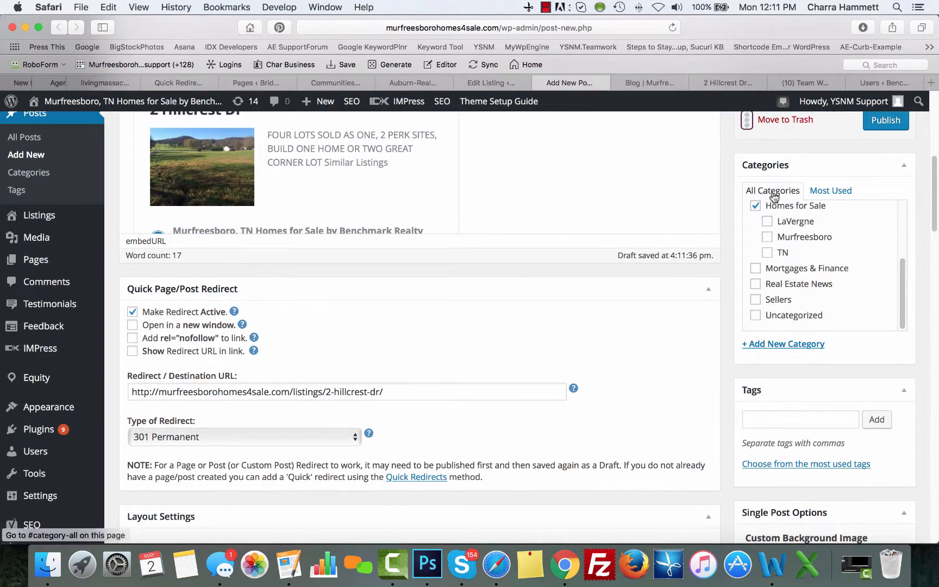
Create a new Eagleville category with Homes for Sale as its parent
click(782, 344)
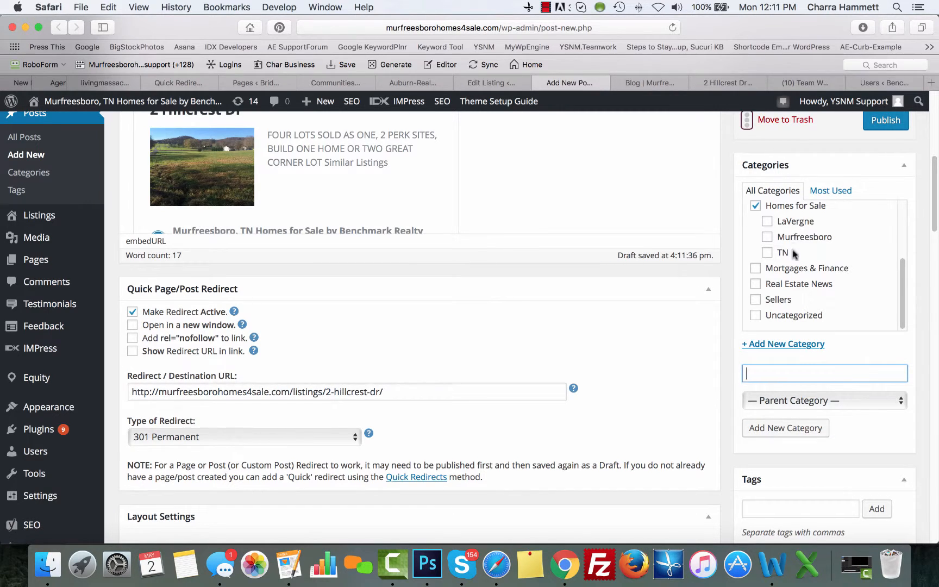
text(Eagleville)
click(778, 400)
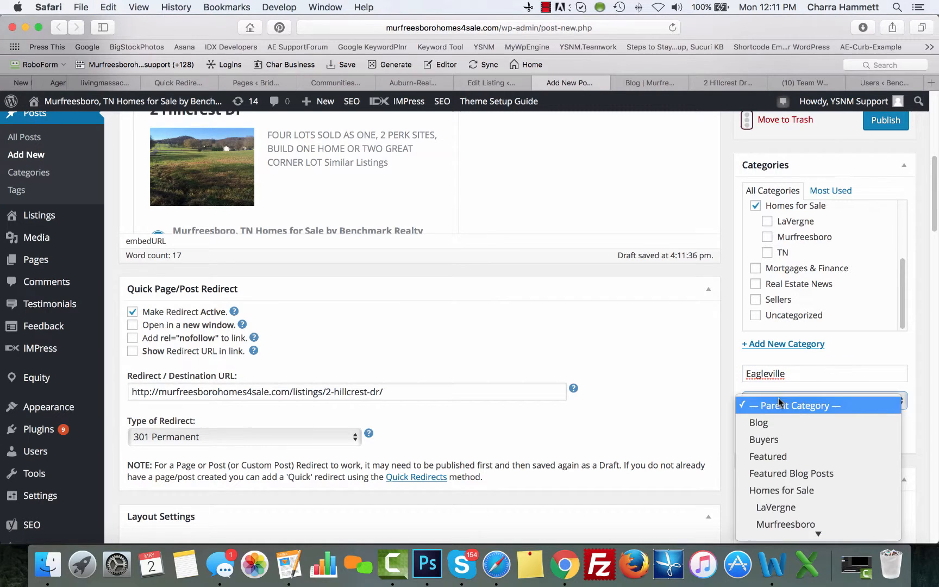
click(776, 490)
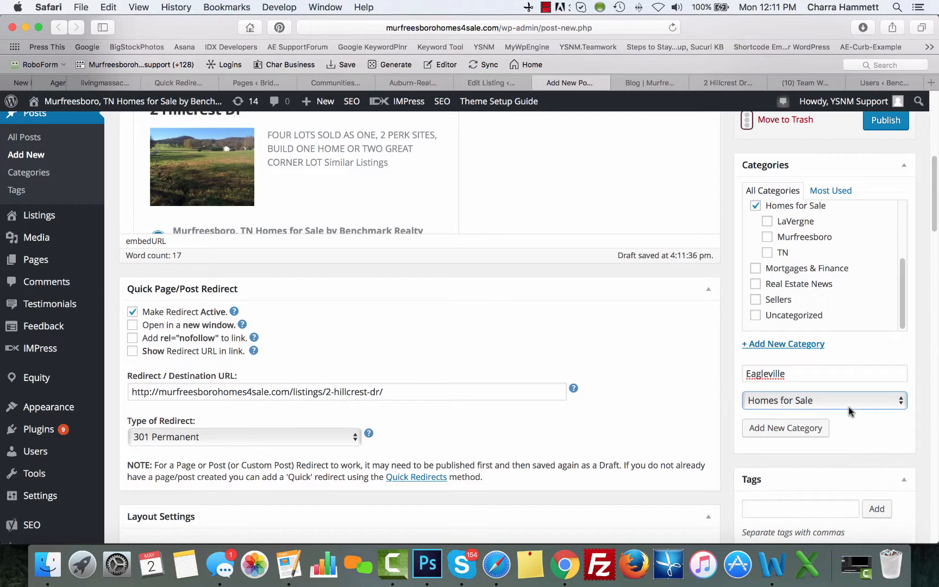
click(785, 427)
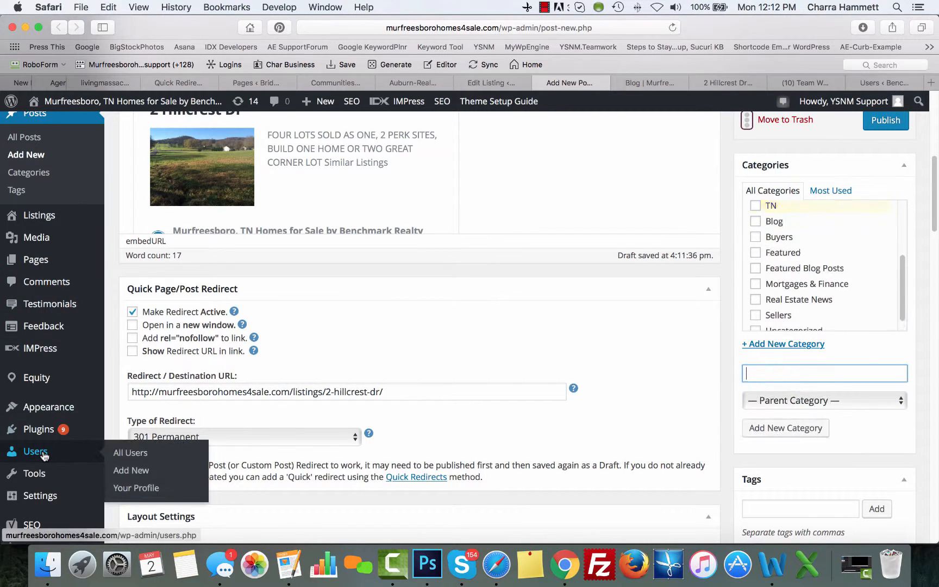
Also file the post under the TN category
scroll(41, 451, down, 10)
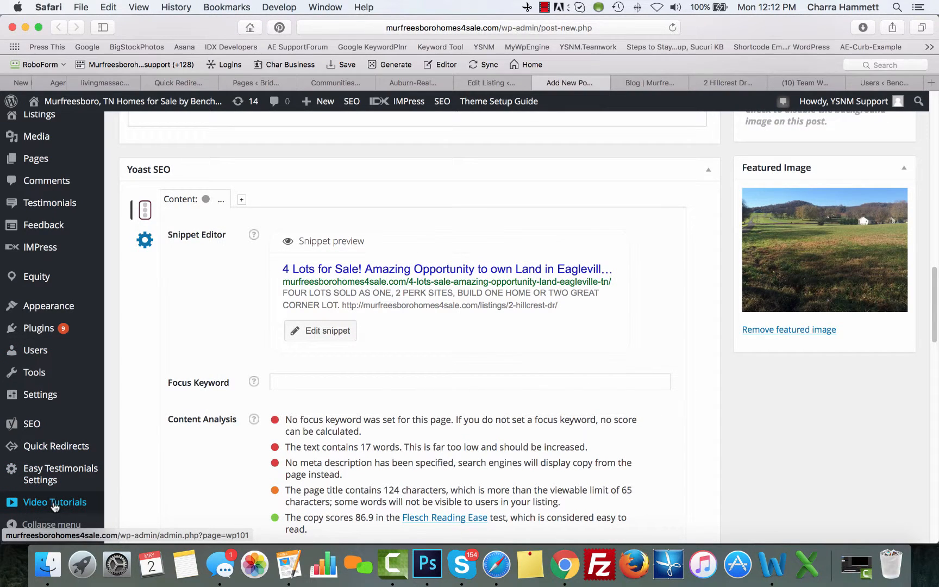
scroll(55, 501, up, 15)
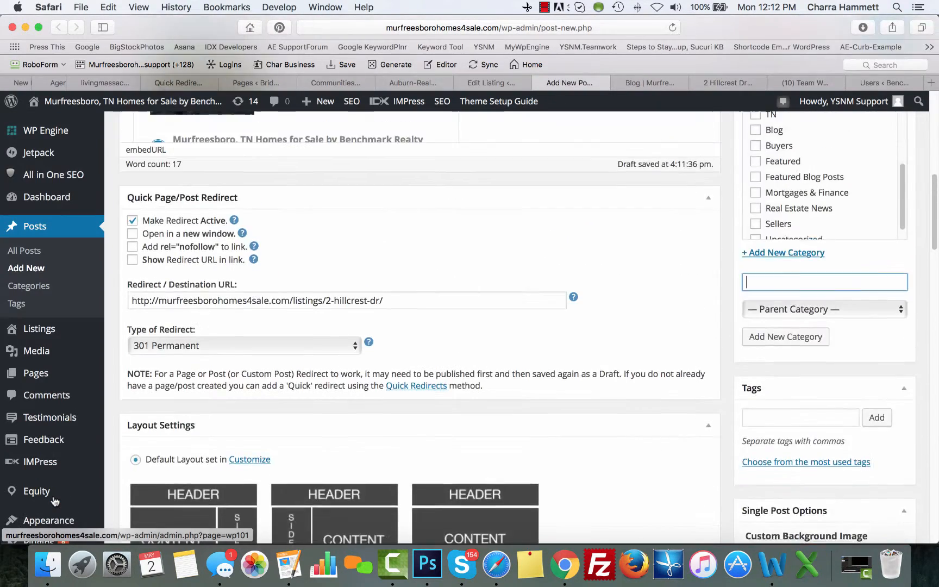
scroll(54, 500, up, 3)
scroll(788, 361, up, 5)
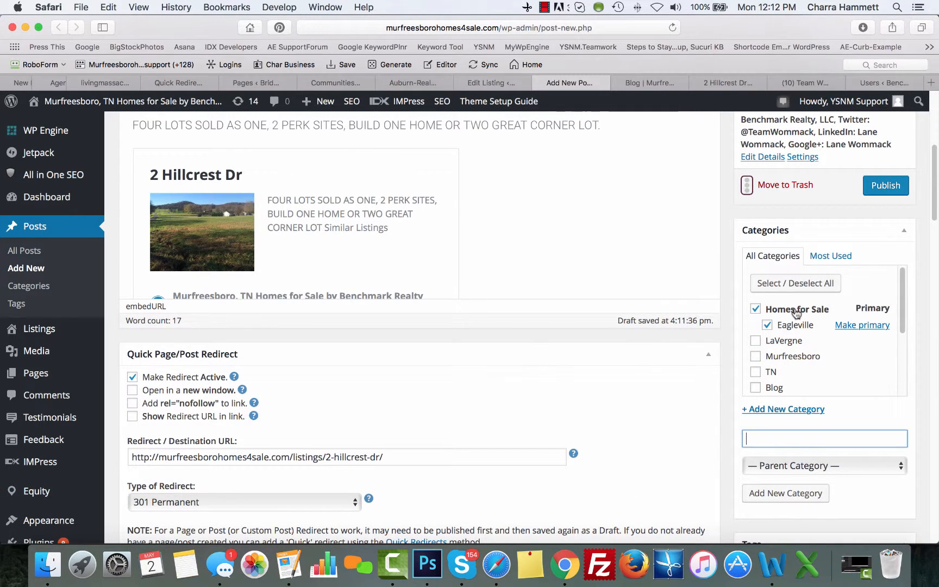
click(756, 373)
scroll(914, 393, down, 5)
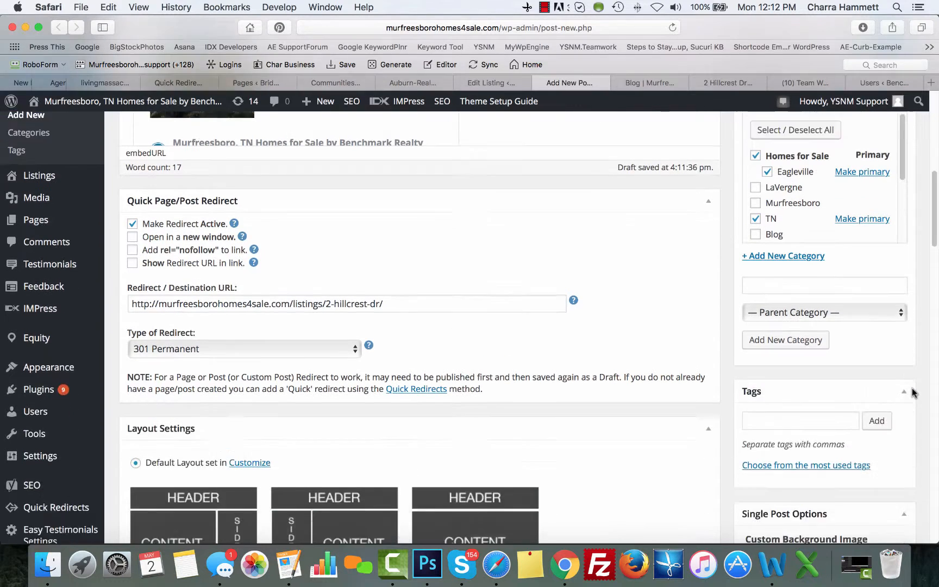
Add the tags 'Eagleville TN Homes for Sale' and 'Eagleville TN Real Estate' to the post
click(795, 384)
text(Eagleville TN Hom)
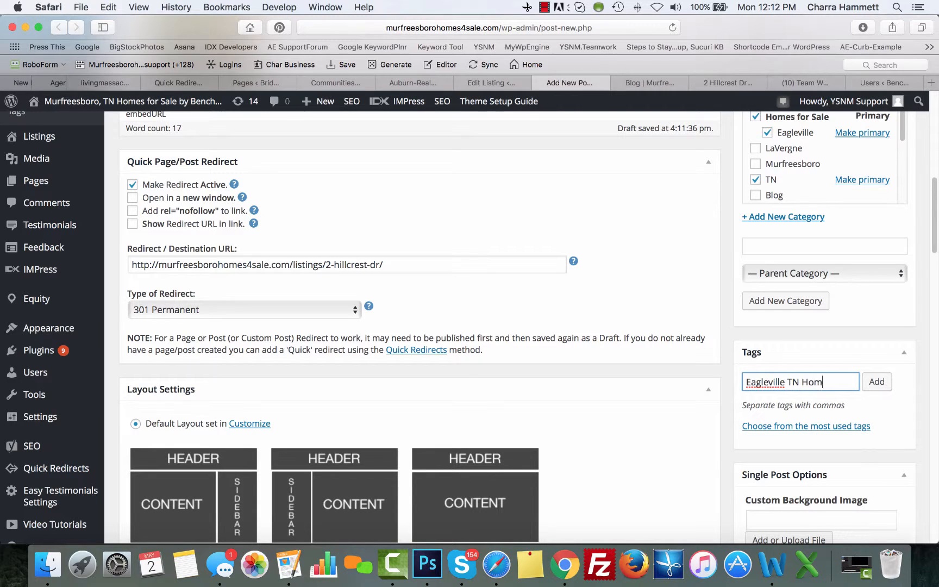
text(es for Sale,)
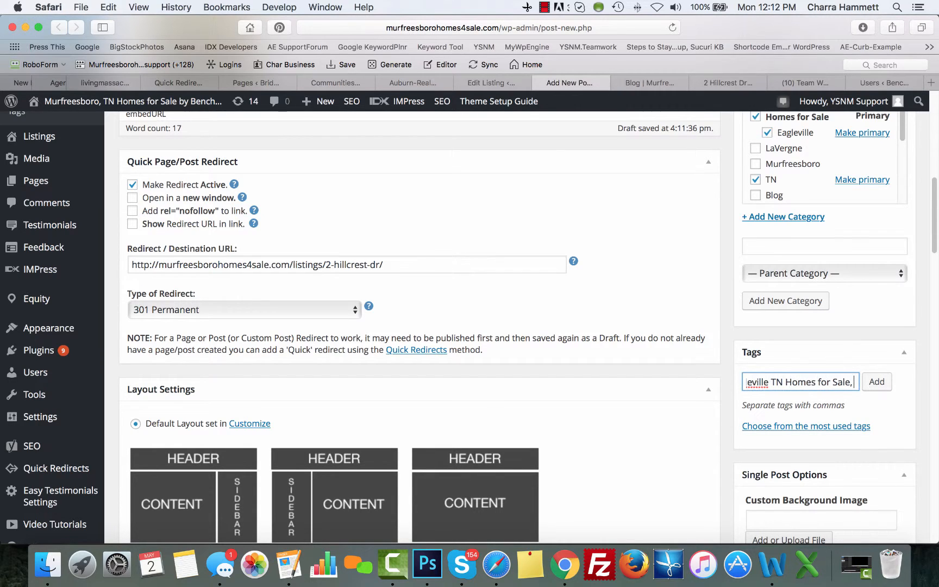
key(super+v)
text(TN)
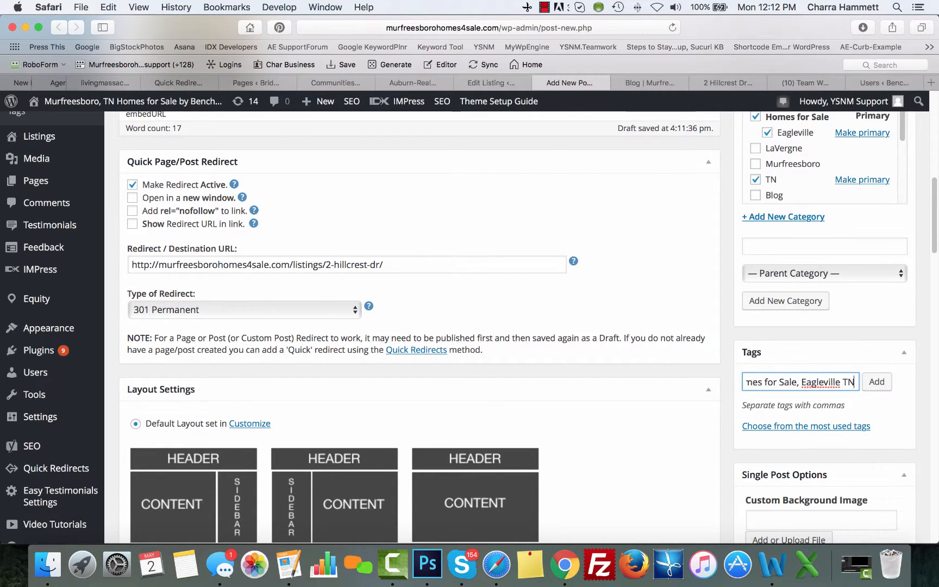
text( Real Estate)
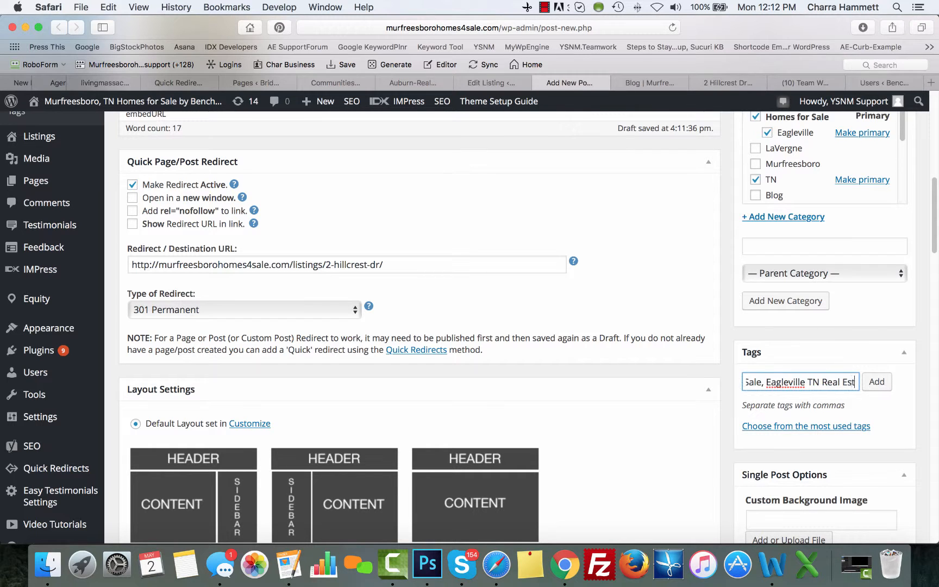
click(876, 382)
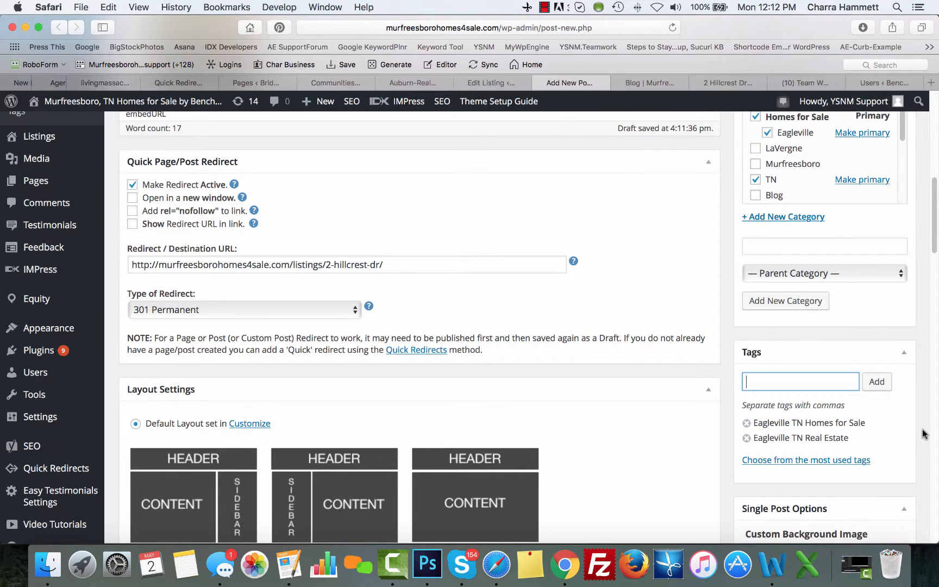
scroll(922, 431, down, 5)
scroll(922, 433, up, 15)
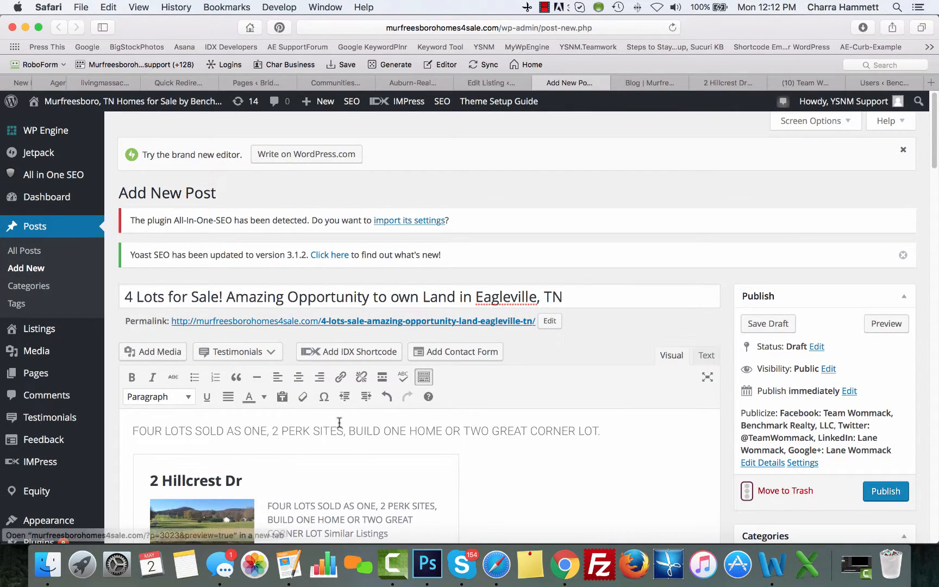
scroll(518, 419, down, 12)
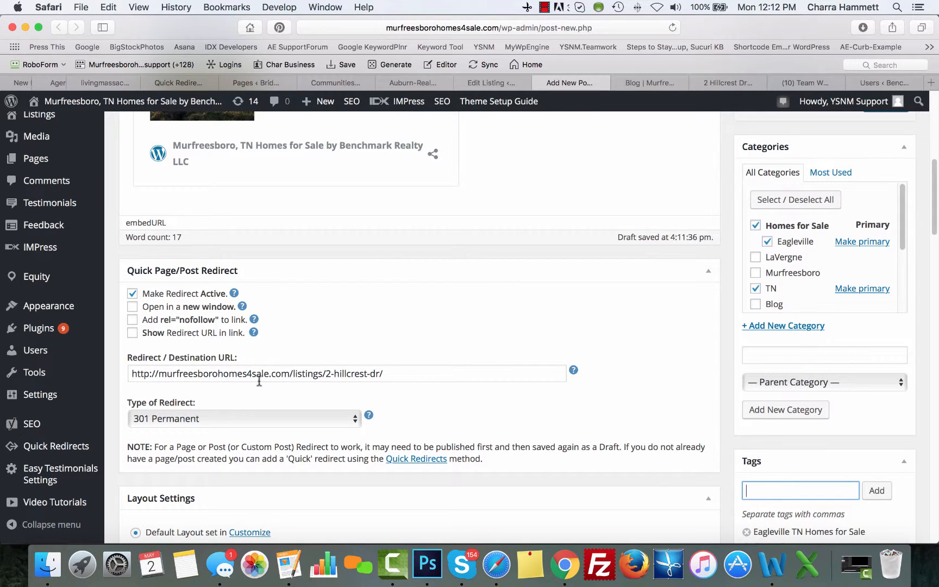
scroll(738, 349, down, 15)
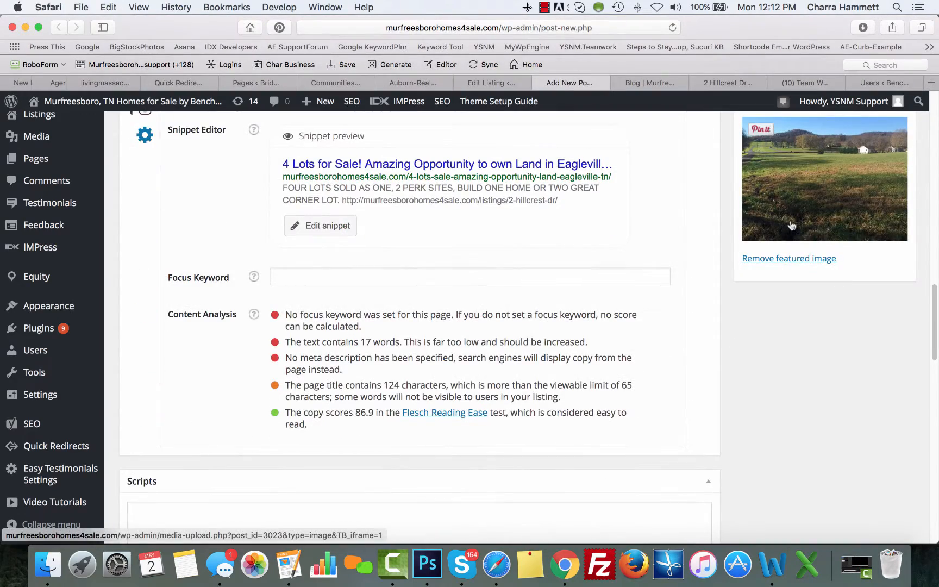
scroll(790, 223, up, 12)
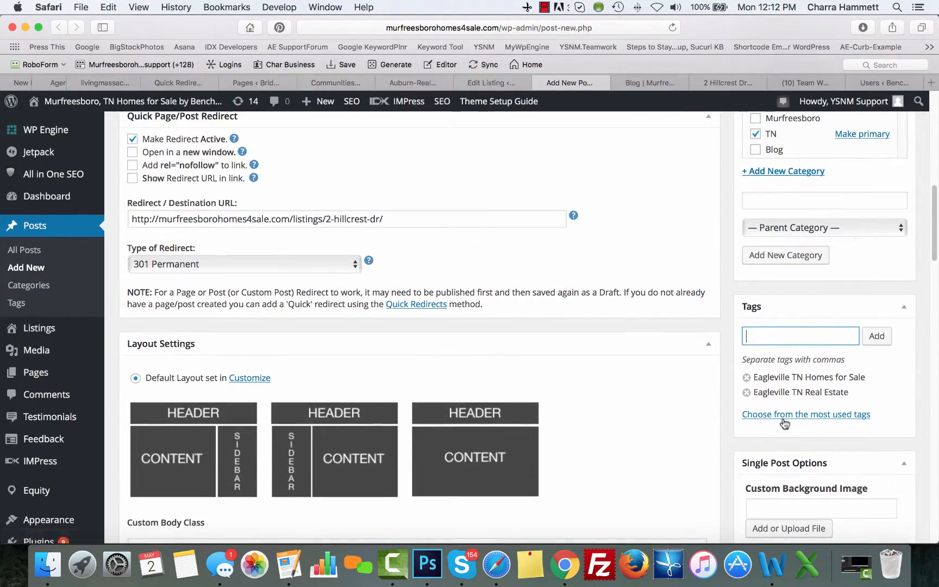
scroll(778, 379, up, 4)
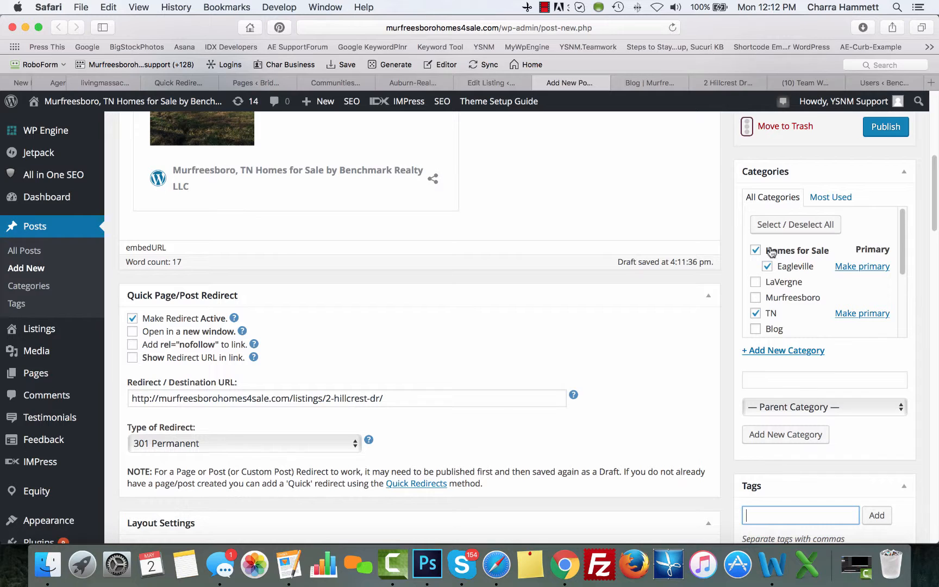
scroll(775, 313, up, 6)
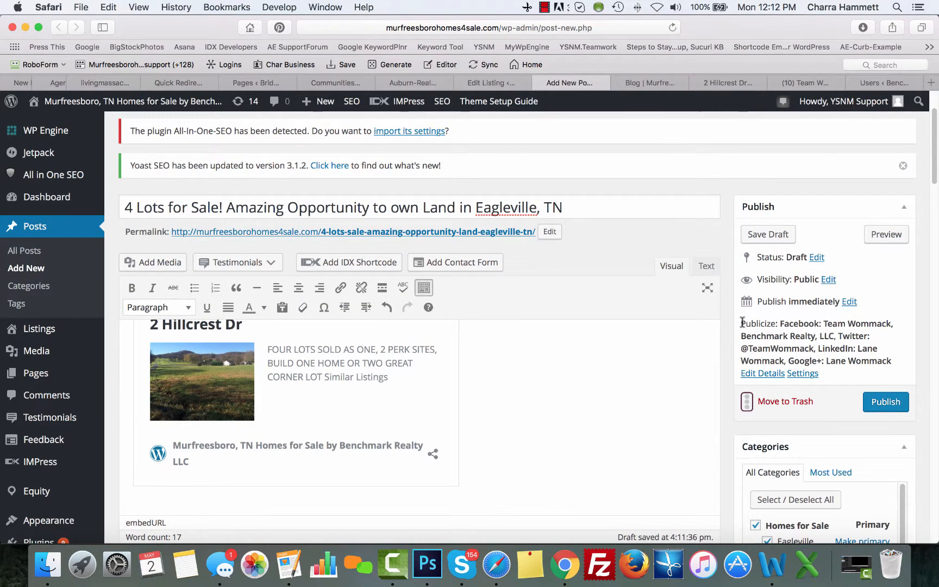
Review the accounts the post will share to and publish the post
drag(742, 323, 899, 363)
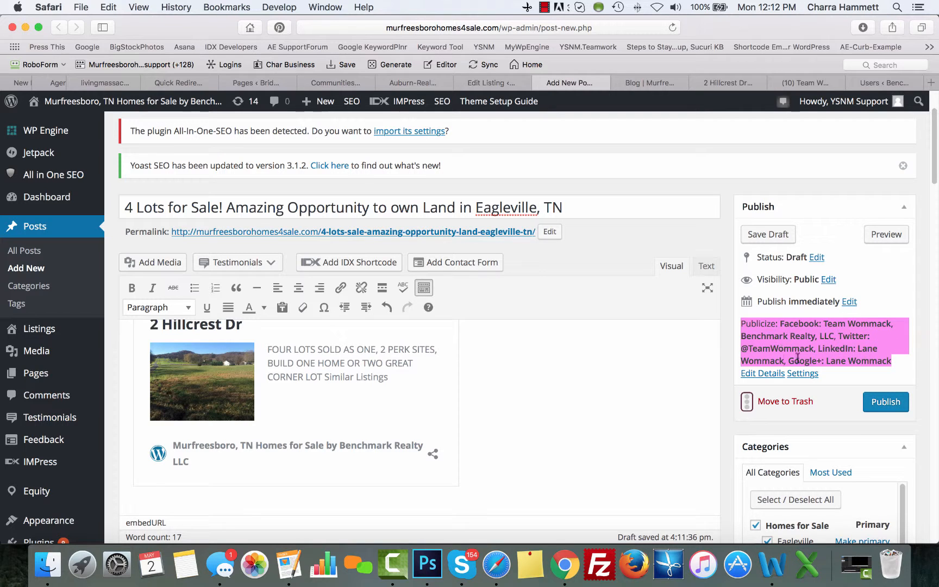
click(817, 348)
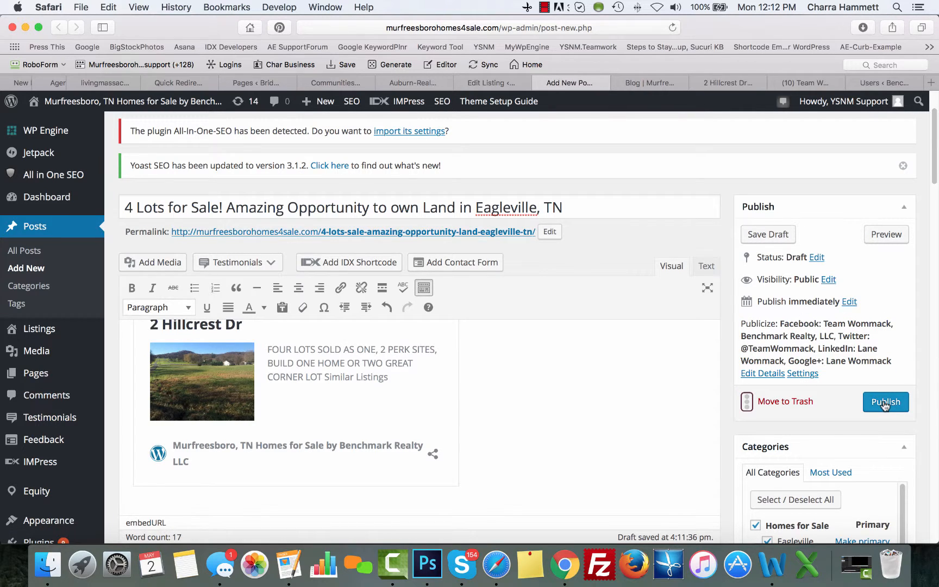
click(884, 403)
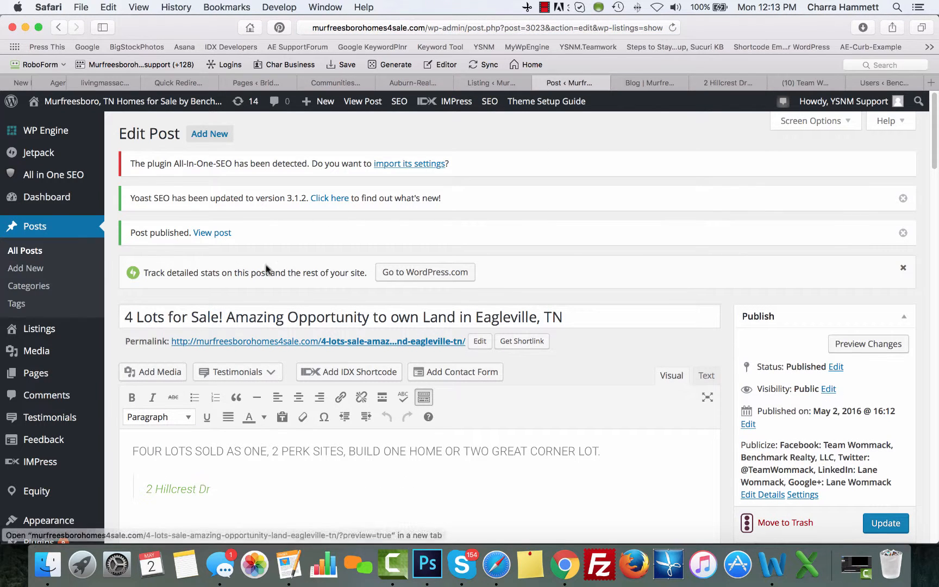
Reload the blog to confirm the new post, then reload the realty's Facebook page
click(657, 82)
click(672, 28)
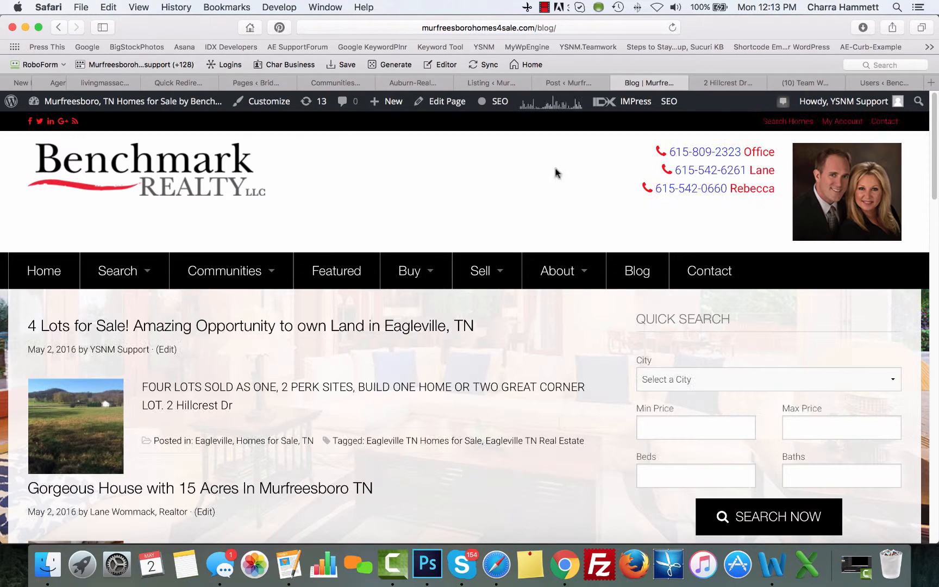
mouse_move(217, 309)
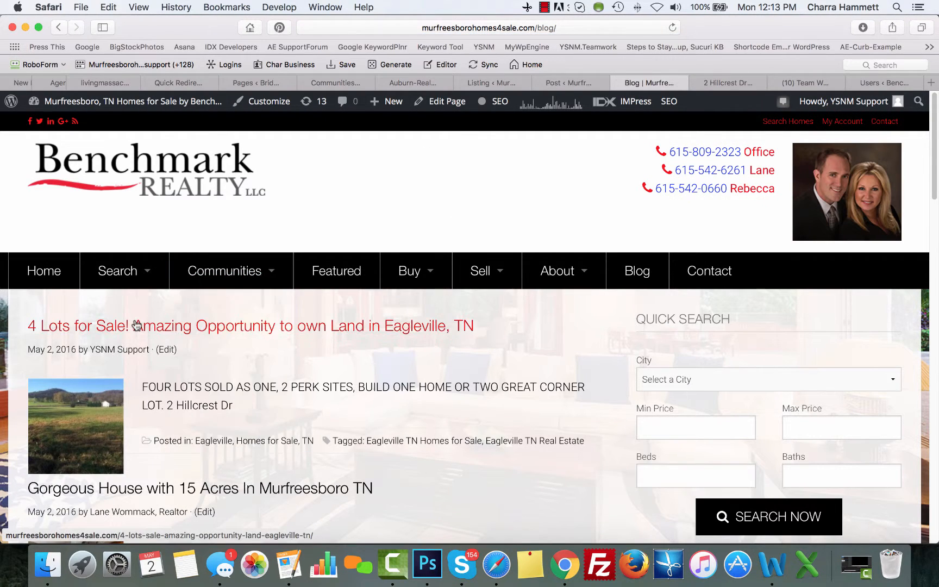
scroll(255, 333, down, 3)
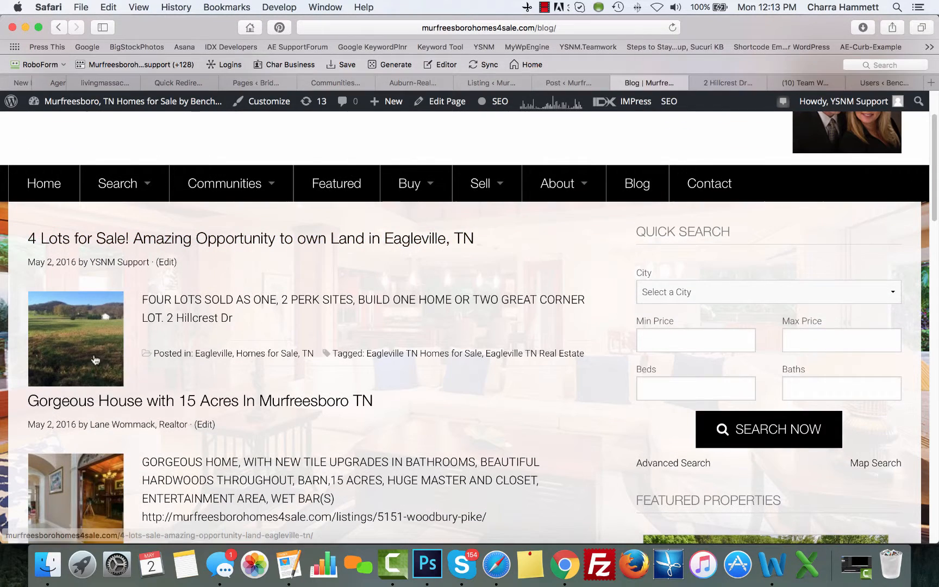
click(804, 82)
click(672, 28)
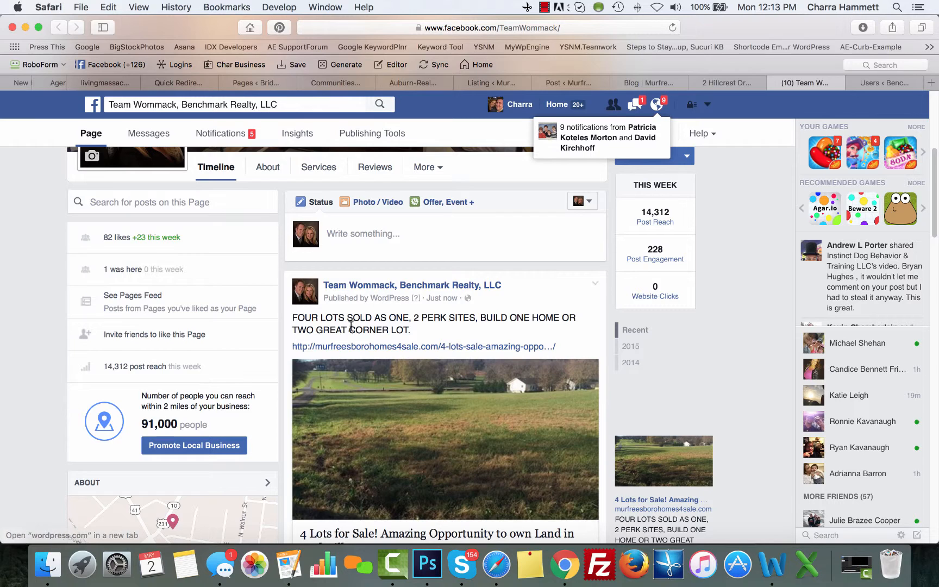
Open the listing link from the shared Facebook post and scroll through it
scroll(506, 326, down, 3)
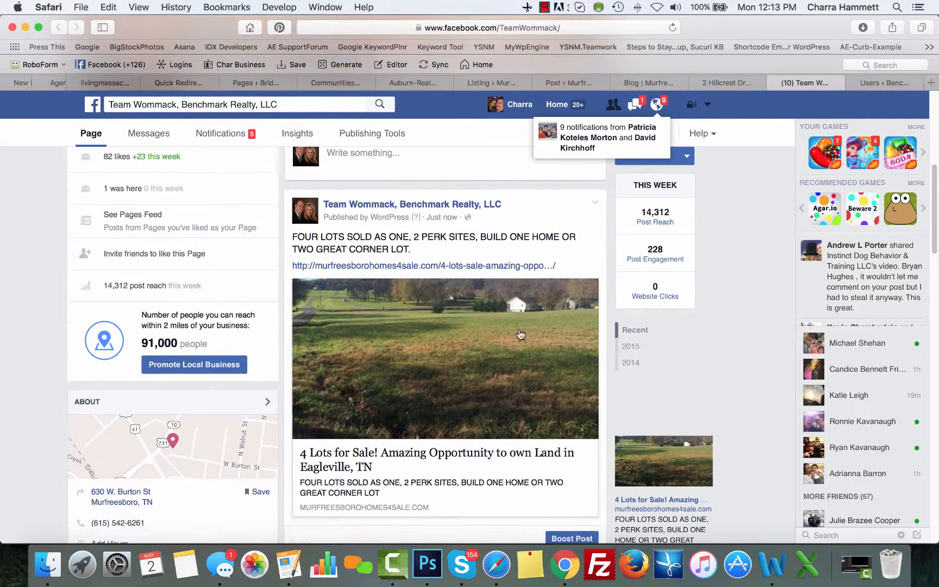
super+click(461, 266)
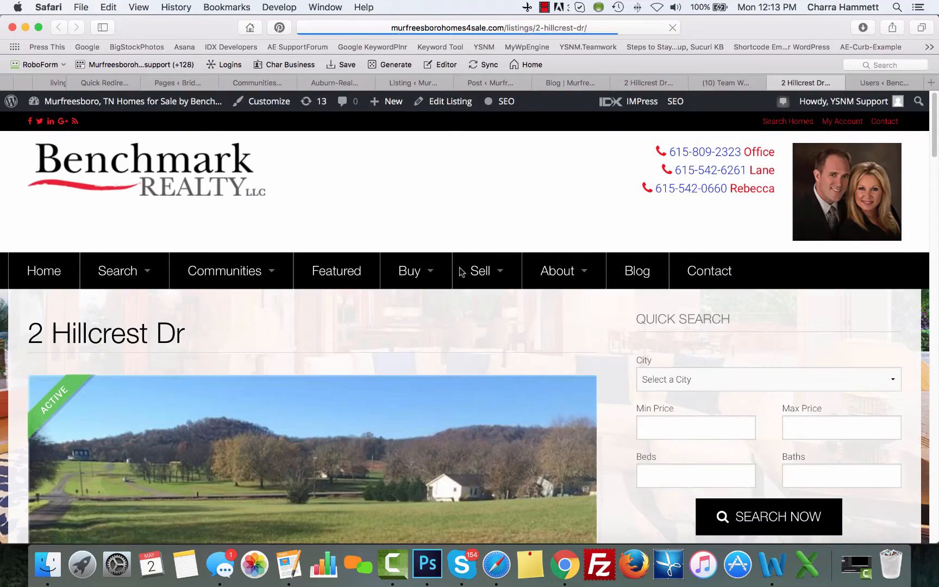
scroll(603, 360, down, 15)
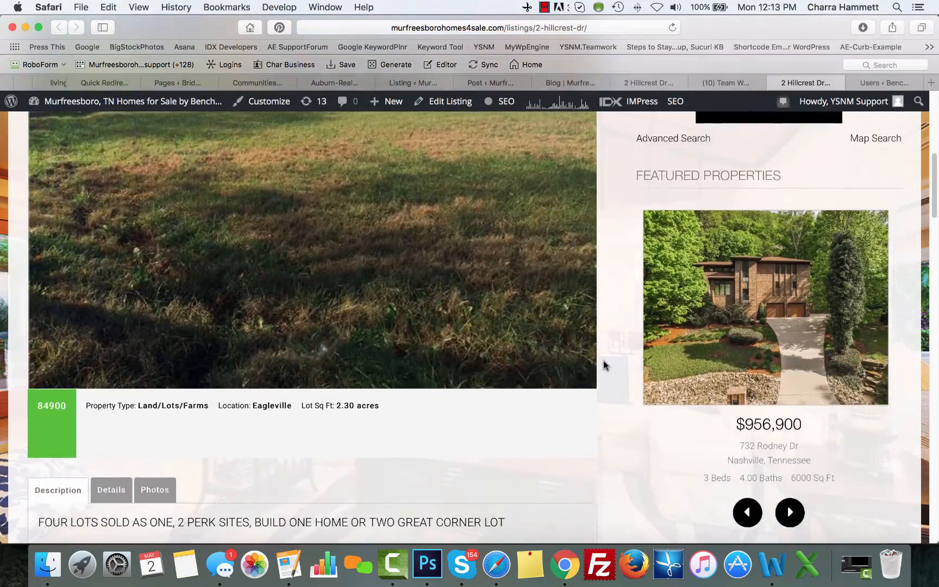
scroll(605, 365, down, 10)
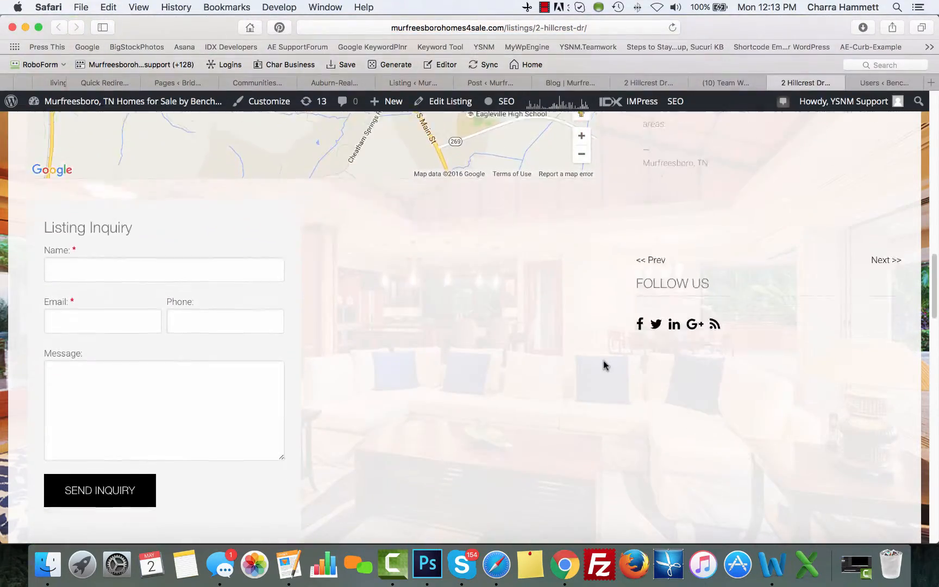
scroll(604, 360, down, 5)
scroll(603, 360, up, 20)
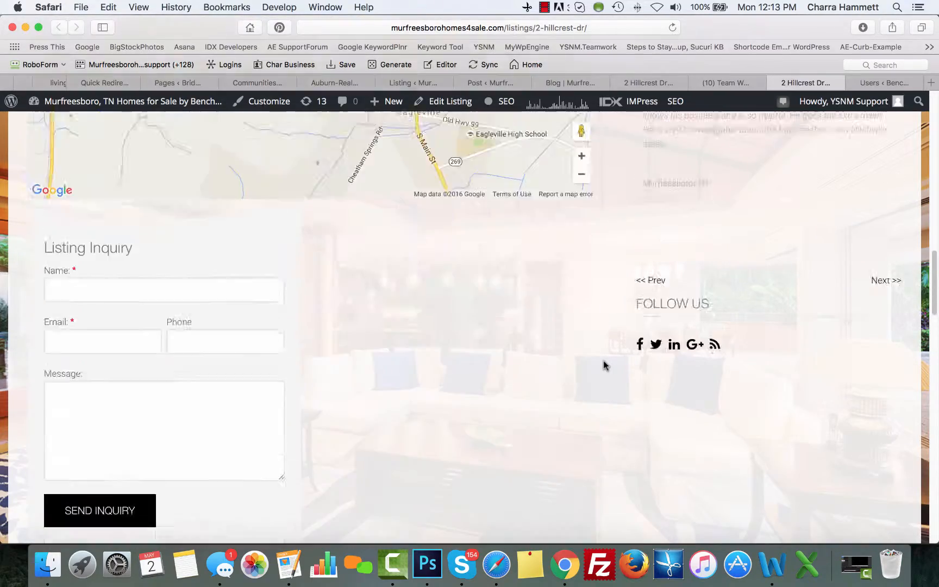
scroll(603, 360, up, 4)
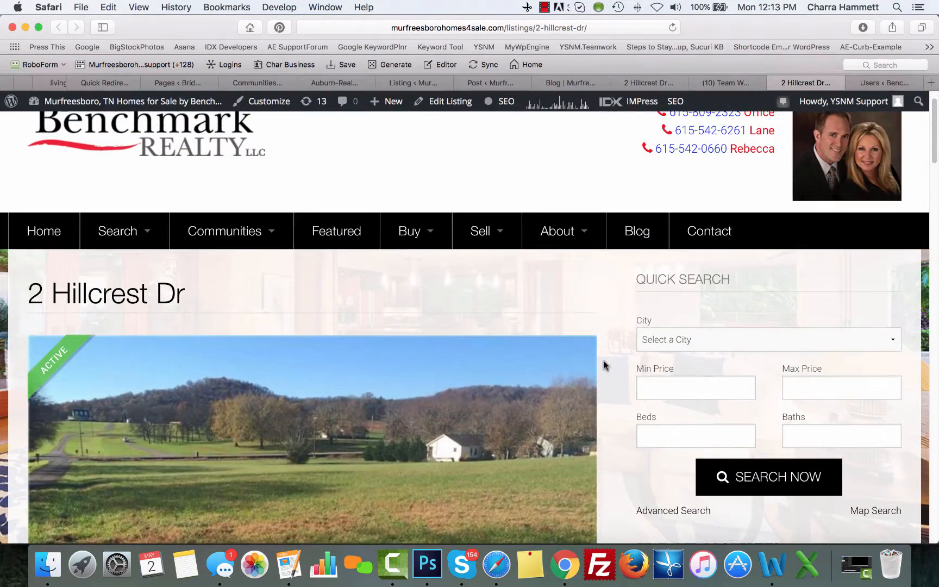
On the business Facebook page, open and dismiss the shared post's options menu
click(655, 86)
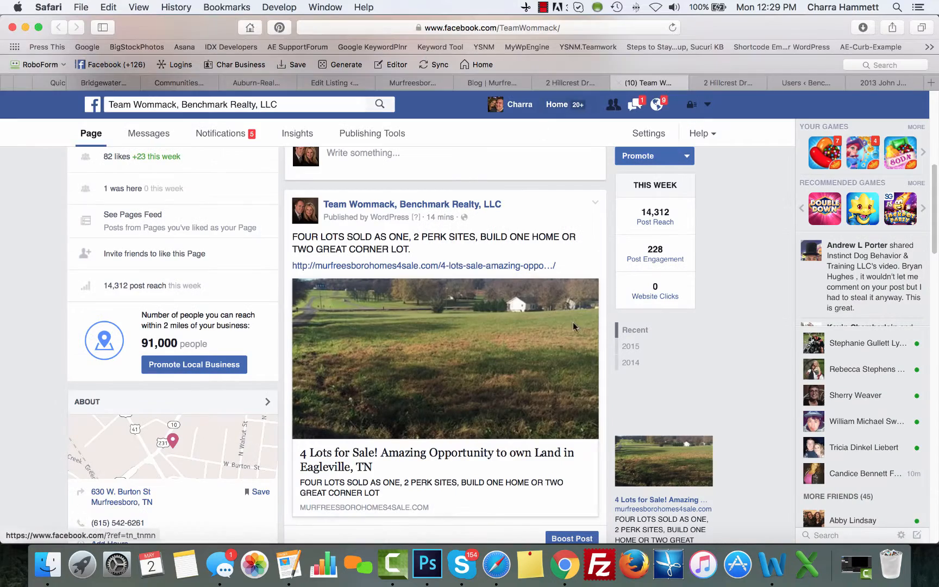
scroll(606, 344, up, 5)
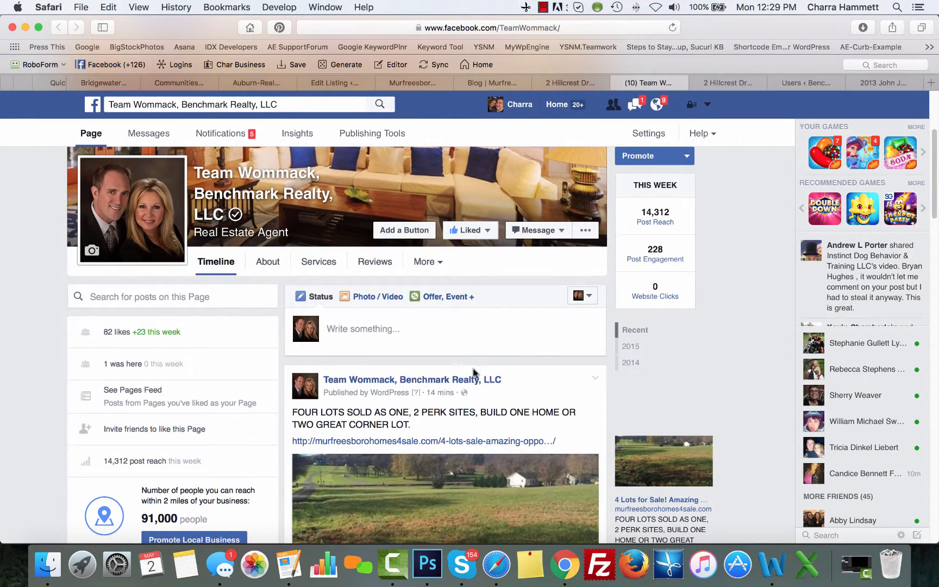
scroll(474, 375, down, 3)
click(595, 306)
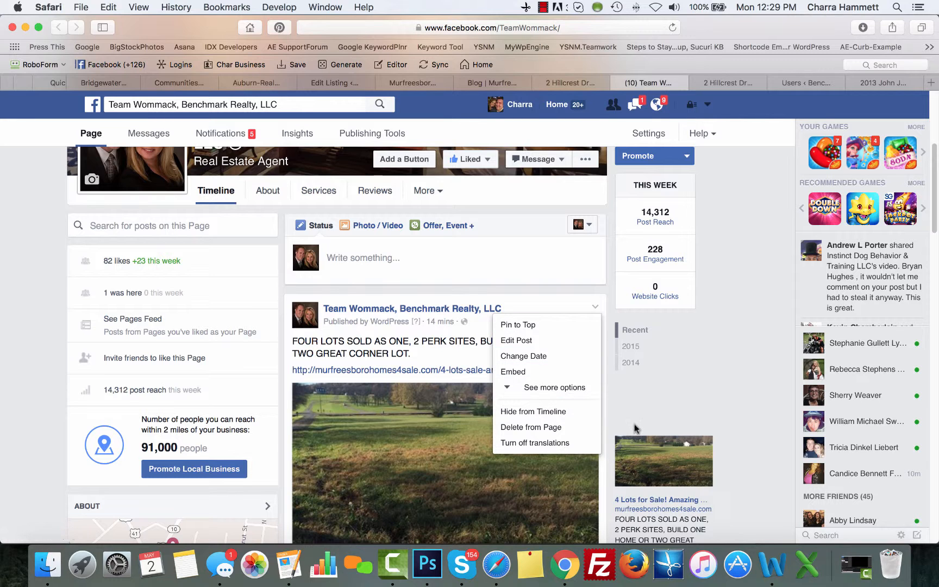
scroll(535, 391, down, 8)
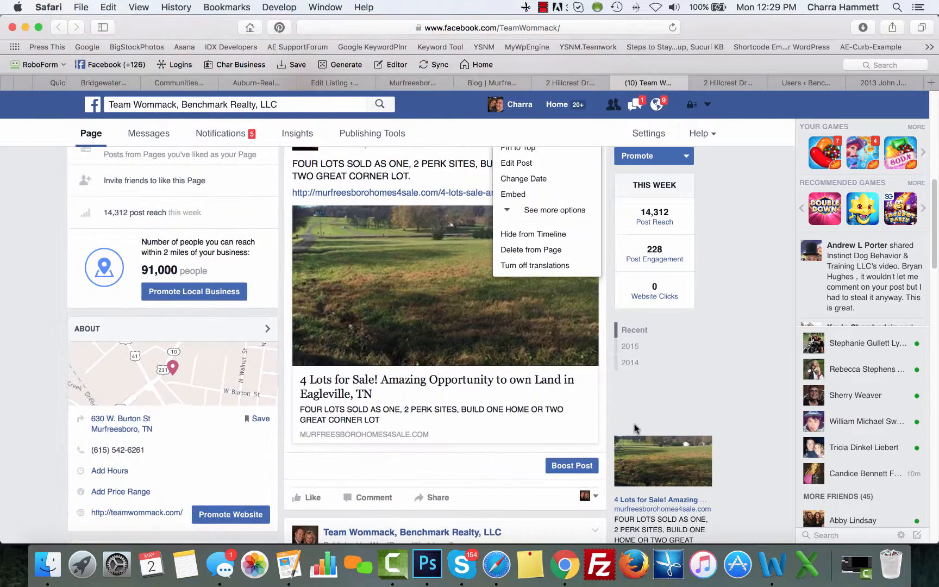
click(502, 475)
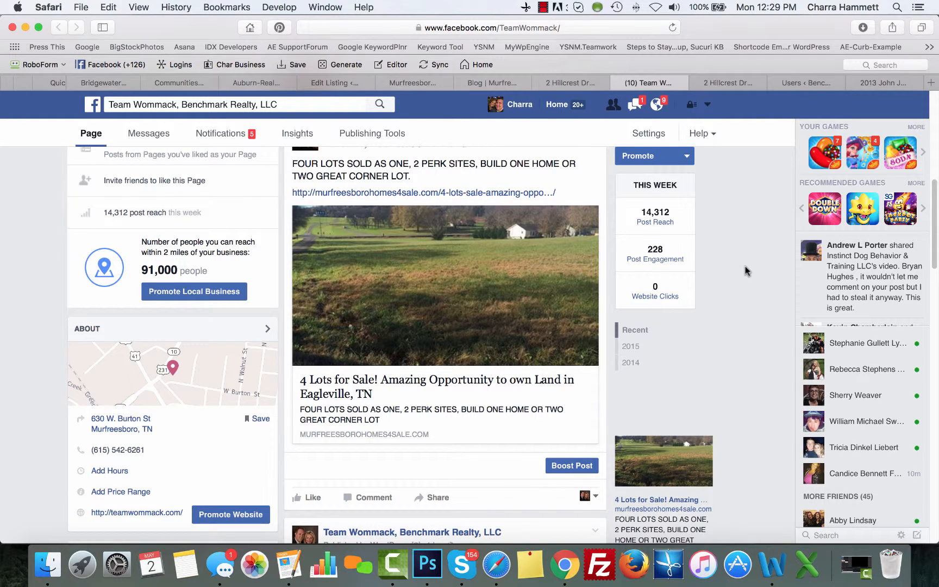
click(729, 84)
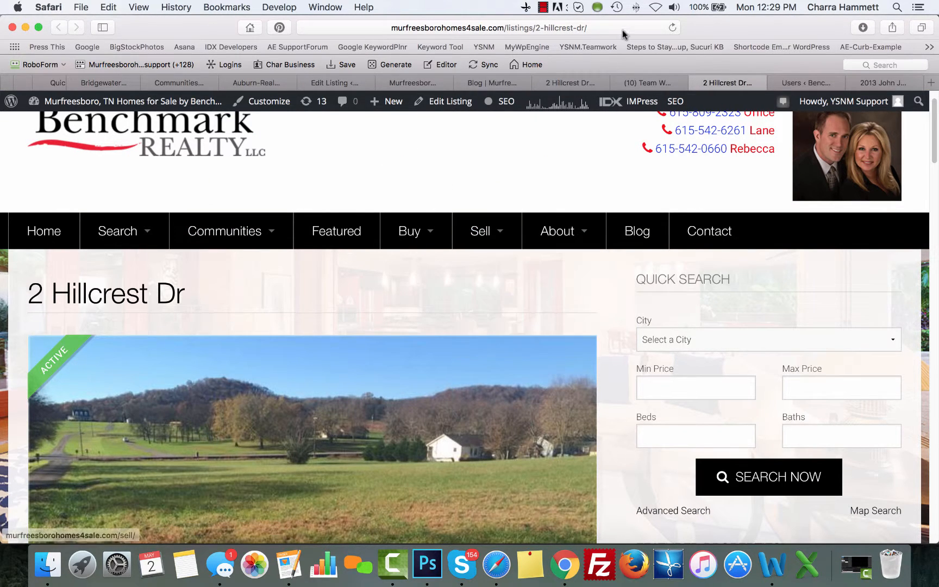
click(604, 31)
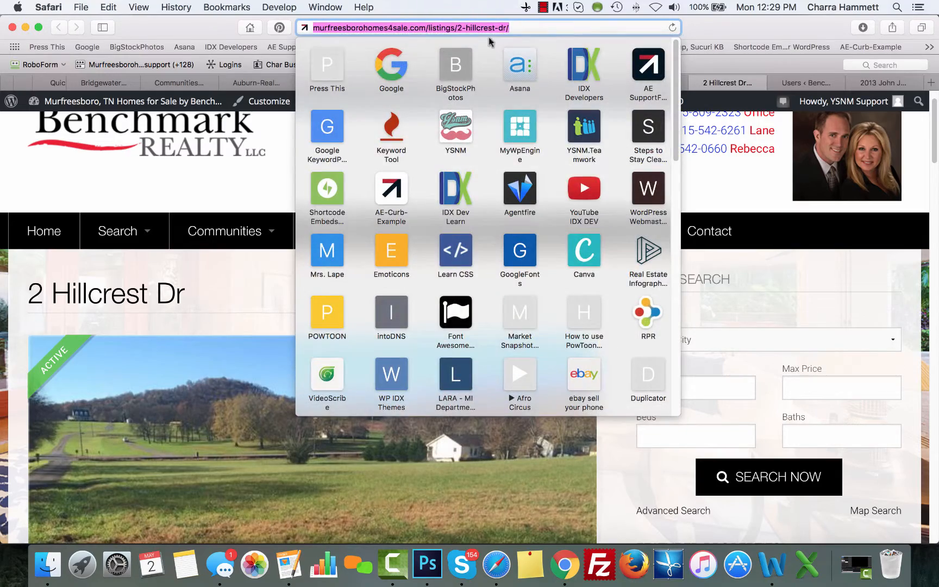
click(554, 296)
scroll(615, 304, down, 15)
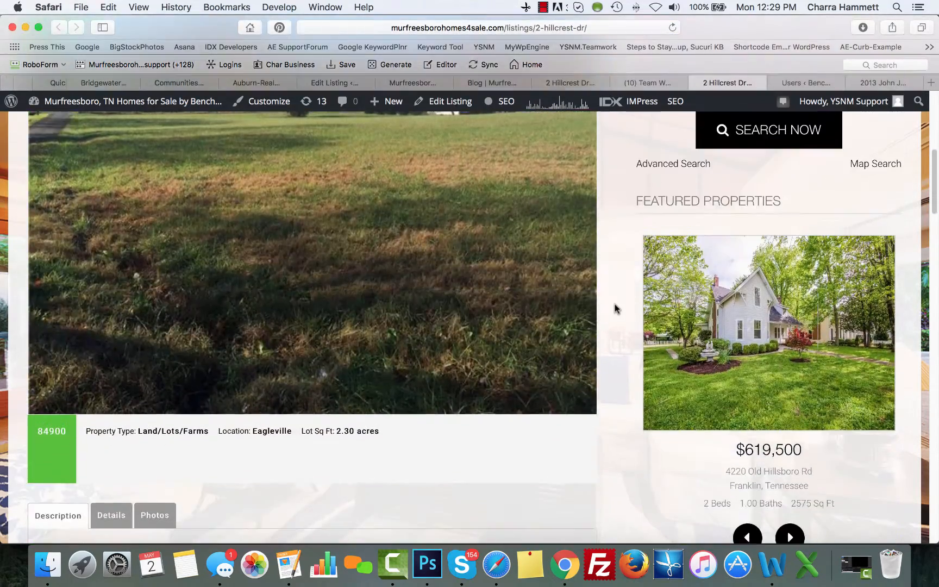
scroll(615, 303, up, 15)
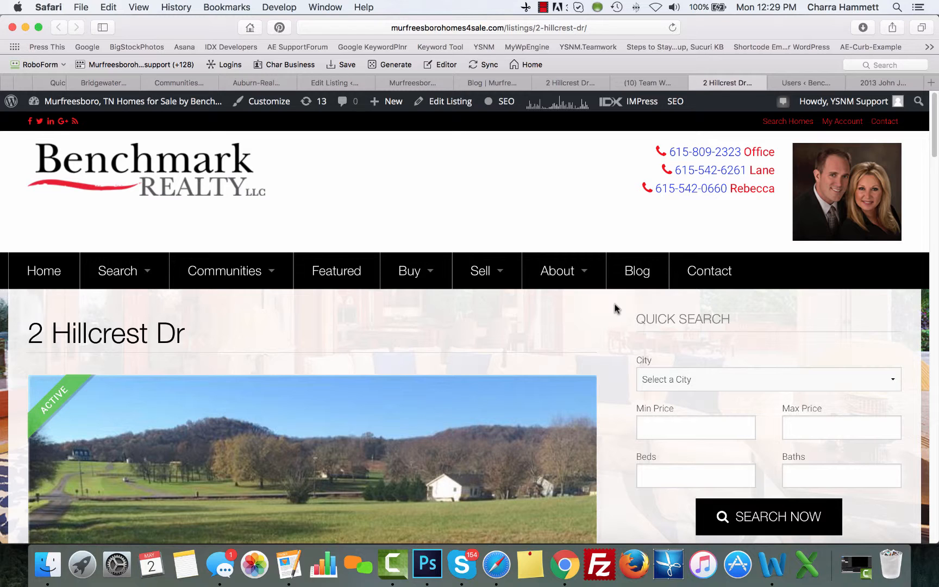
click(895, 81)
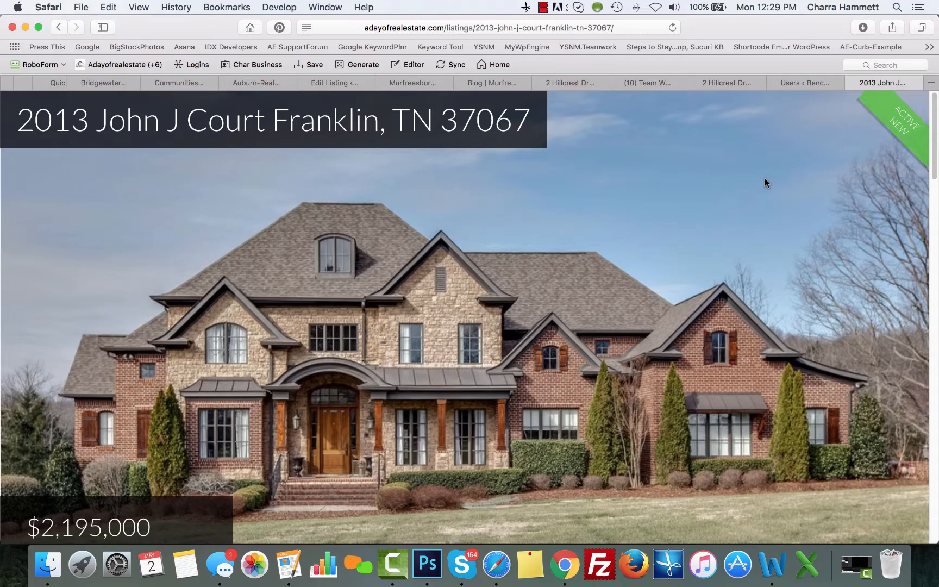
View the Details, Video/Virtual Tour, Schools & Neighborhood, Showings and Description sections
scroll(764, 179, down, 10)
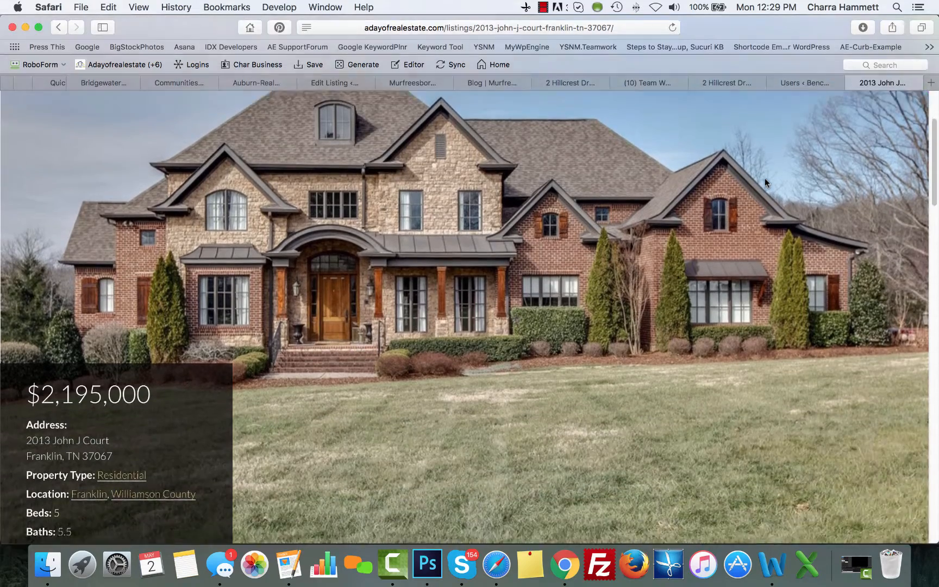
scroll(765, 178, down, 6)
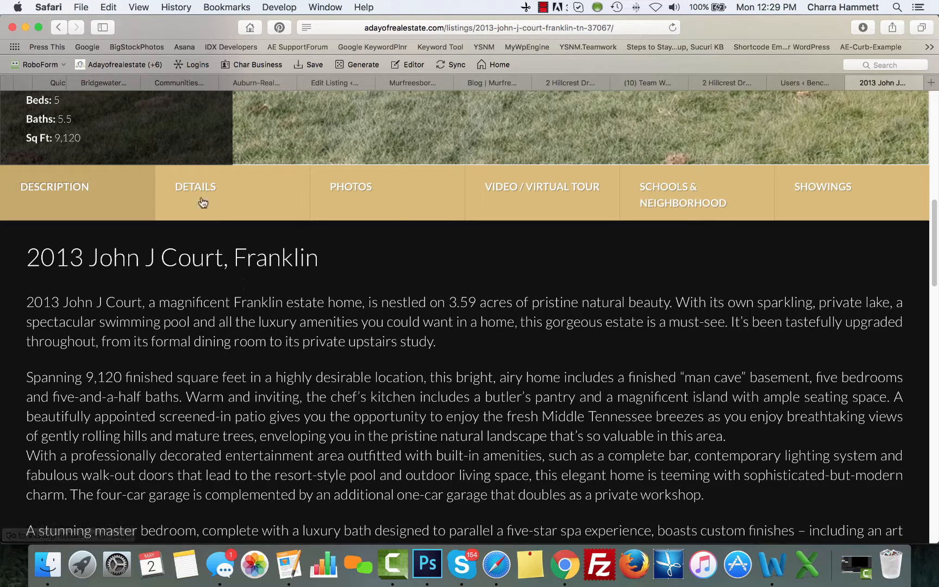
click(203, 203)
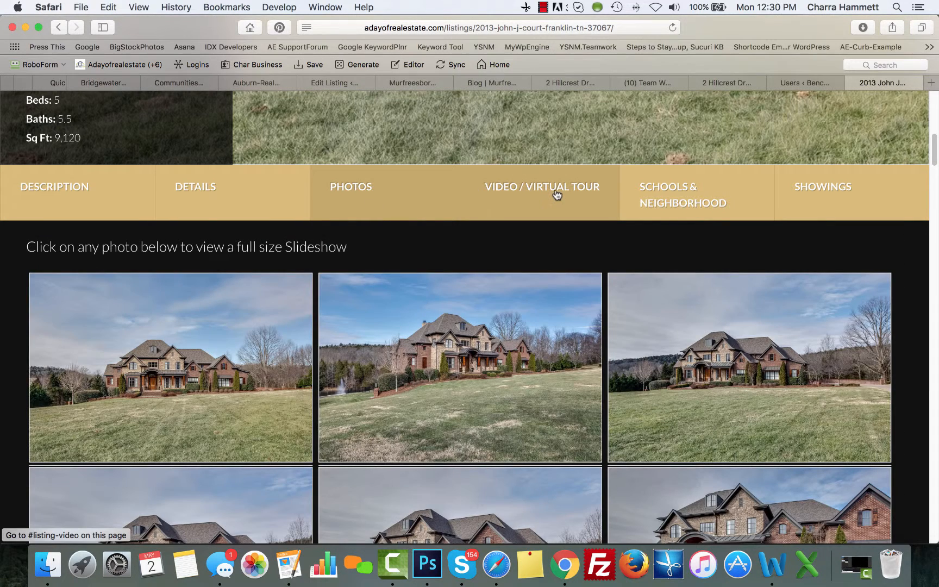
click(557, 195)
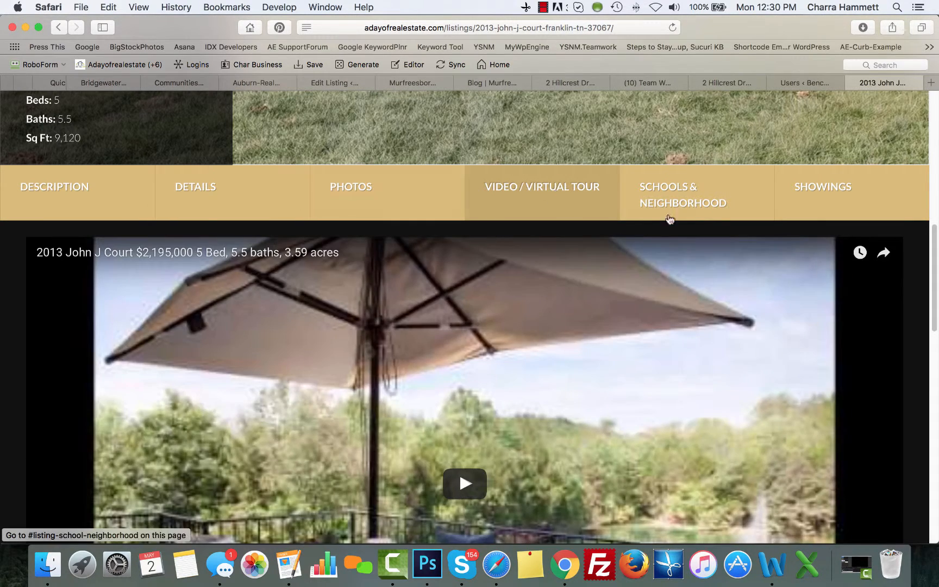
click(685, 204)
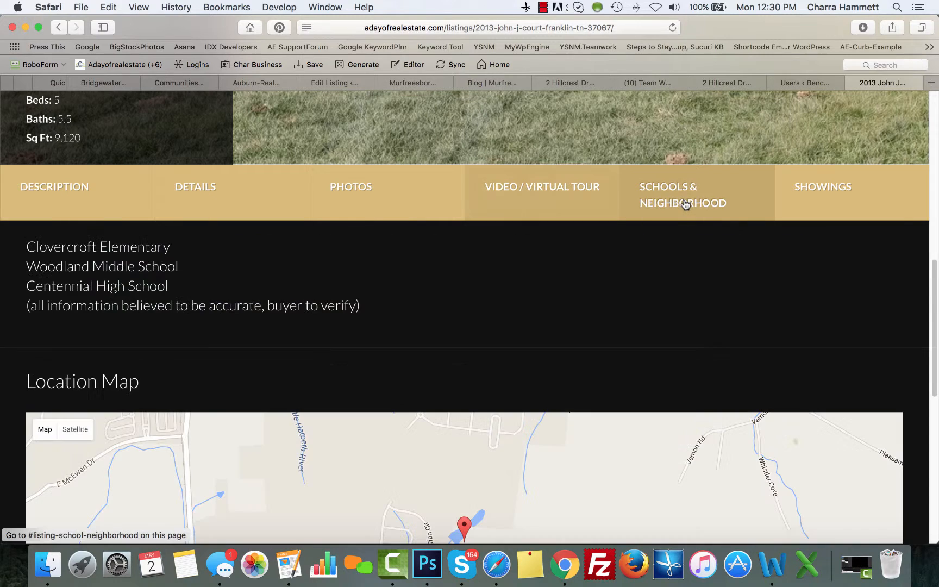
click(837, 188)
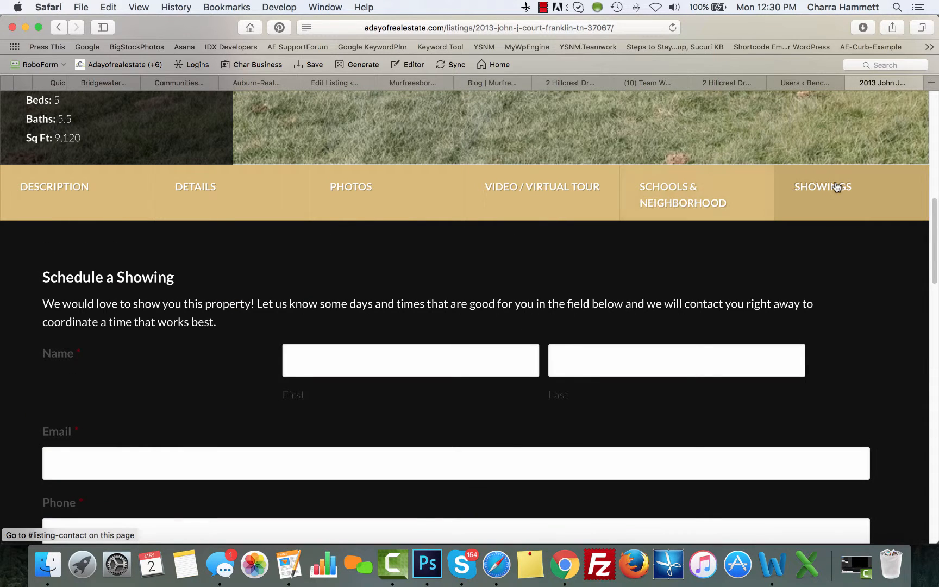
click(77, 207)
scroll(51, 324, down, 6)
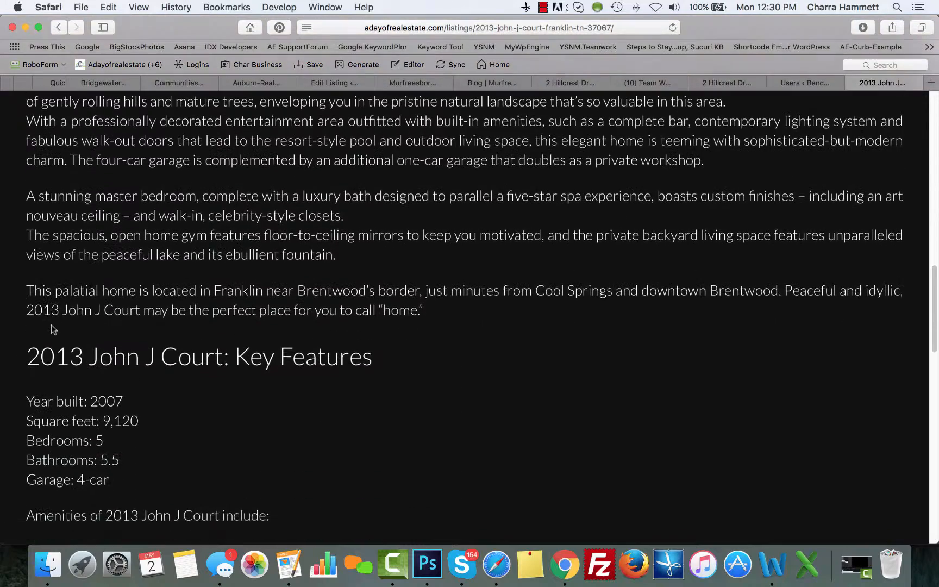
scroll(51, 324, down, 10)
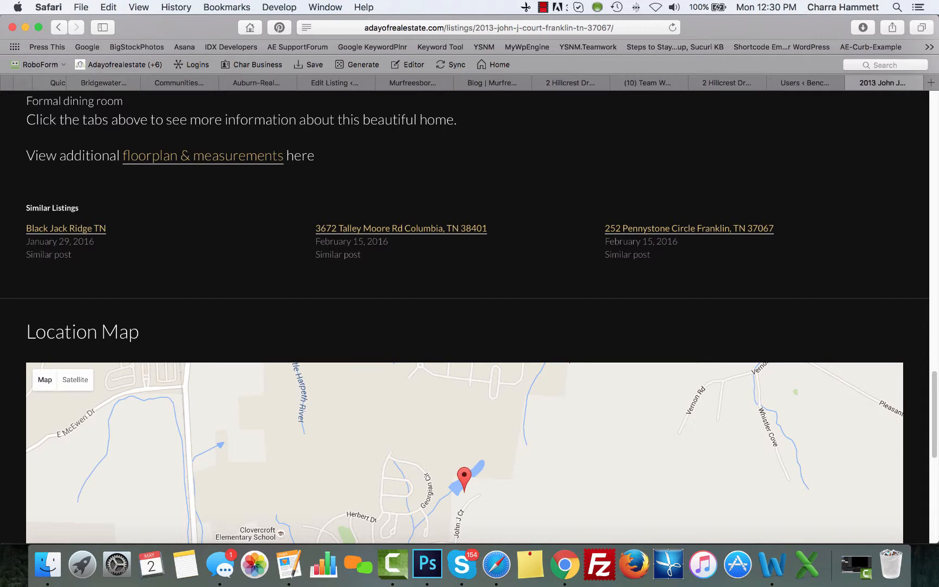
scroll(915, 294, down, 4)
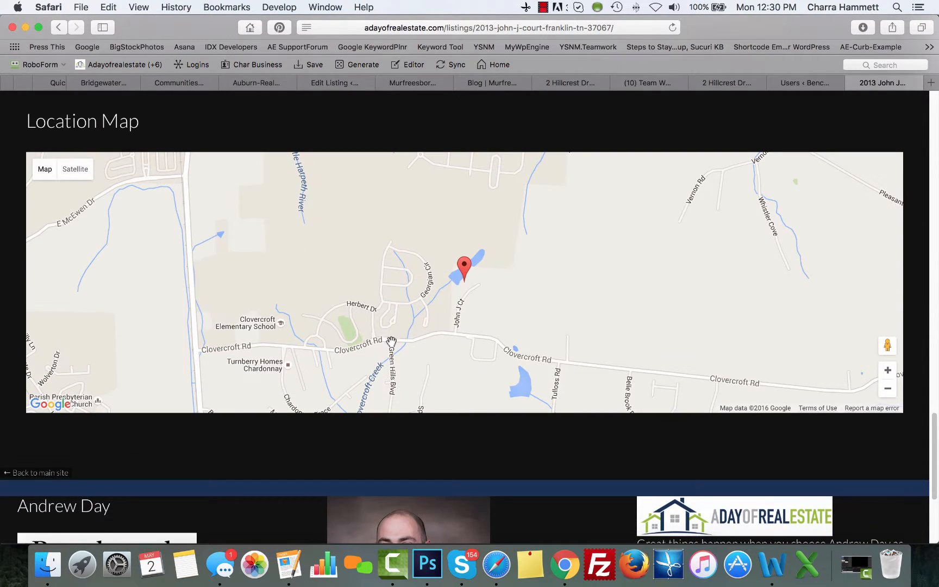
scroll(391, 342, down, 3)
scroll(465, 483, down, 4)
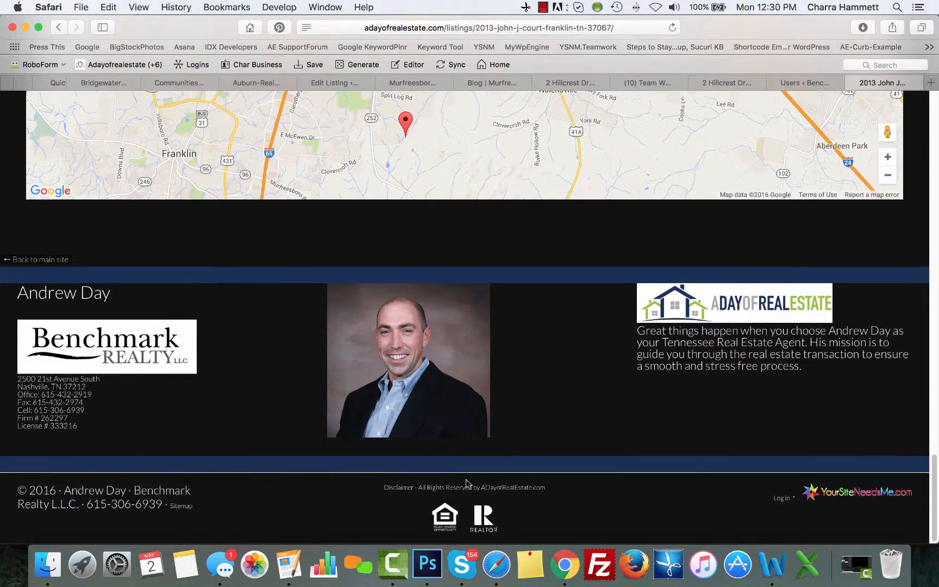
scroll(580, 420, up, 20)
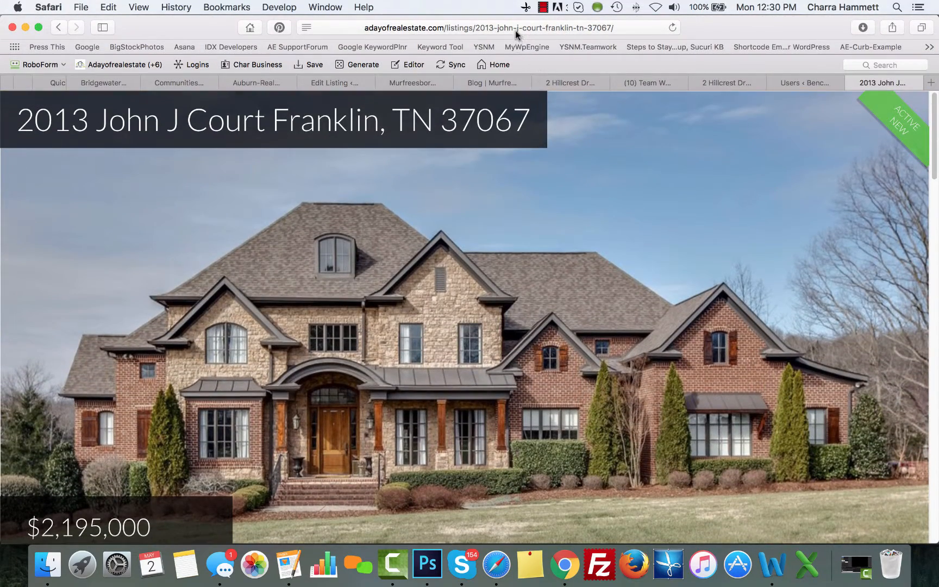
click(517, 31)
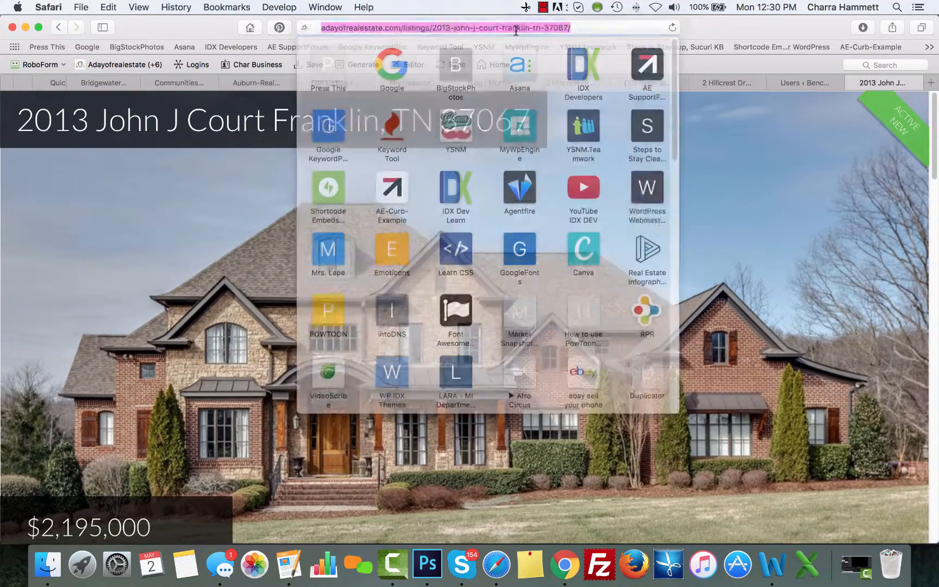
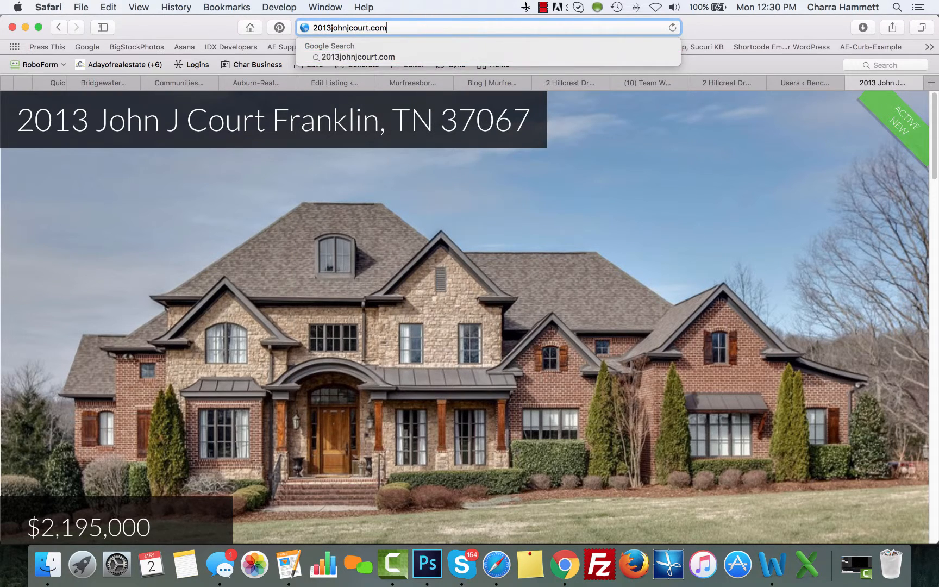
key(Return)
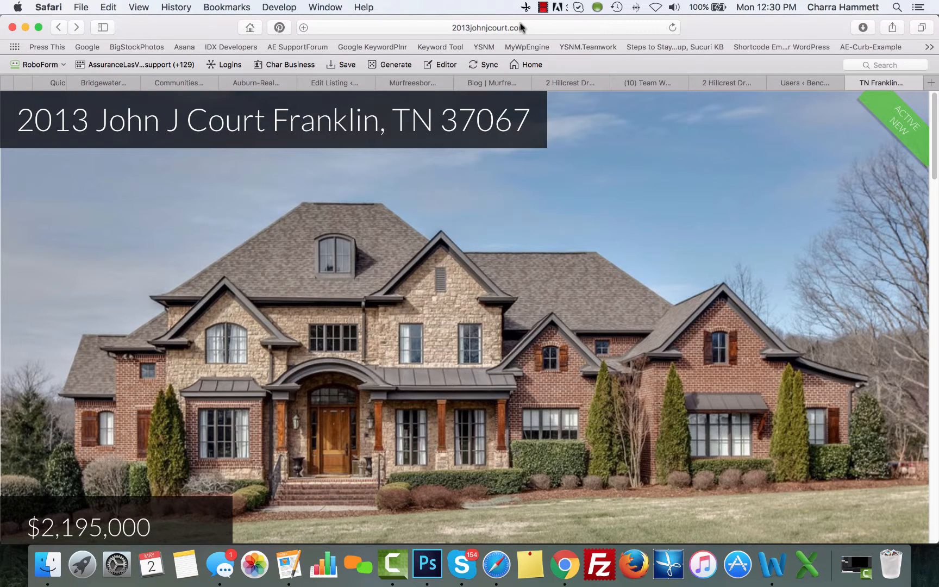
scroll(545, 266, down, 7)
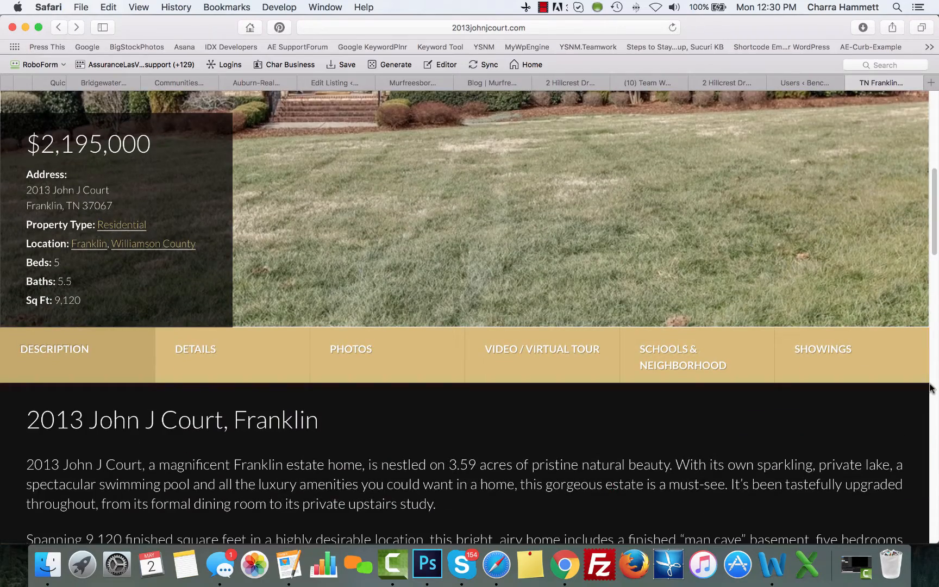
scroll(896, 435, down, 15)
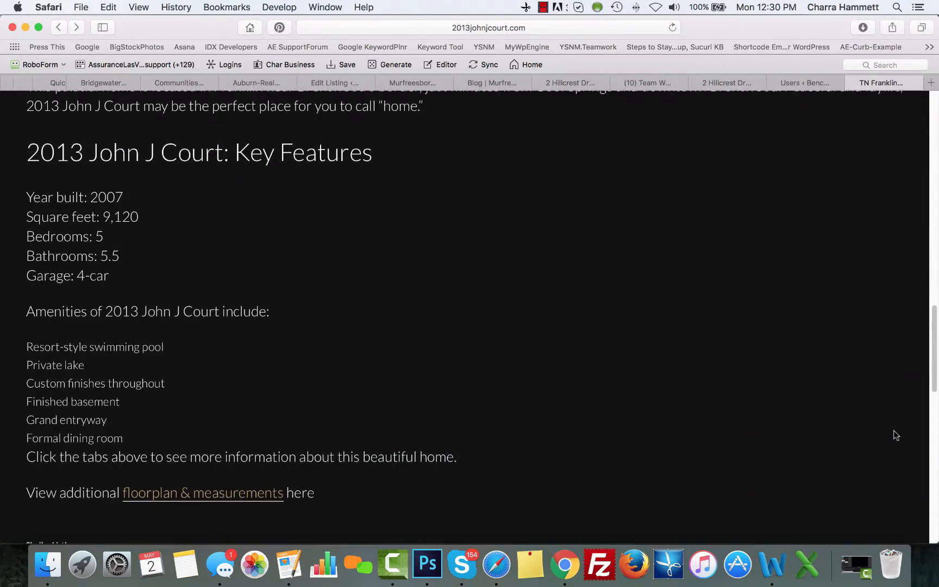
scroll(896, 435, down, 5)
scroll(896, 435, up, 20)
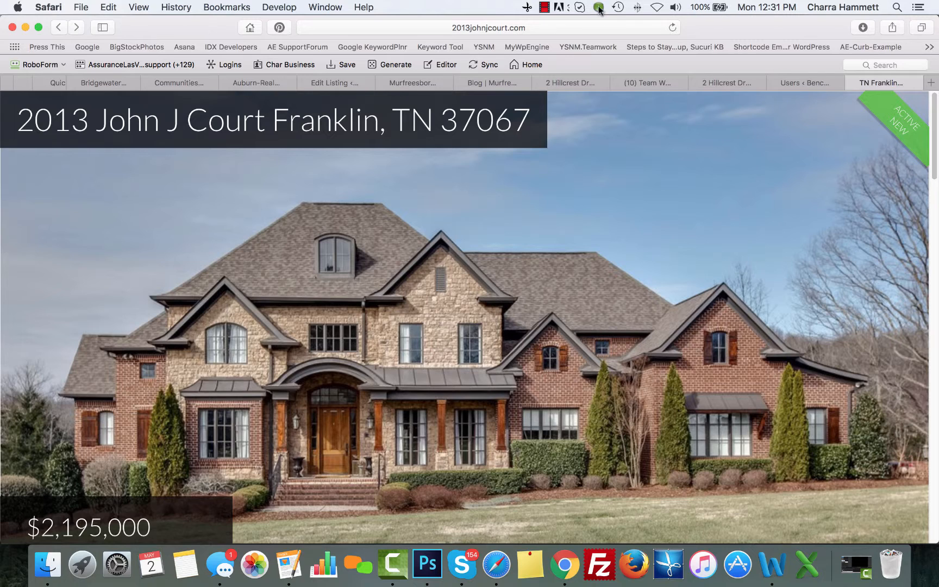
click(545, 6)
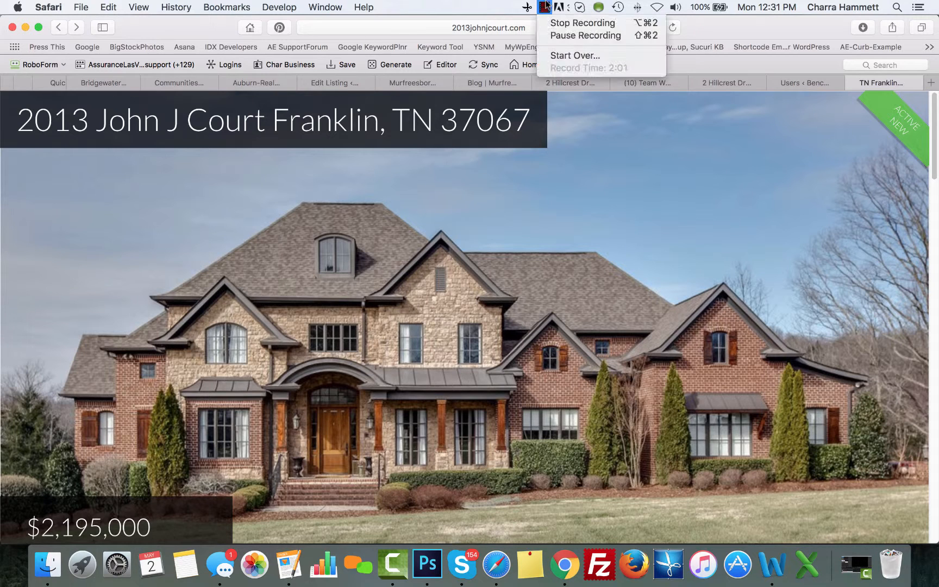
click(551, 21)
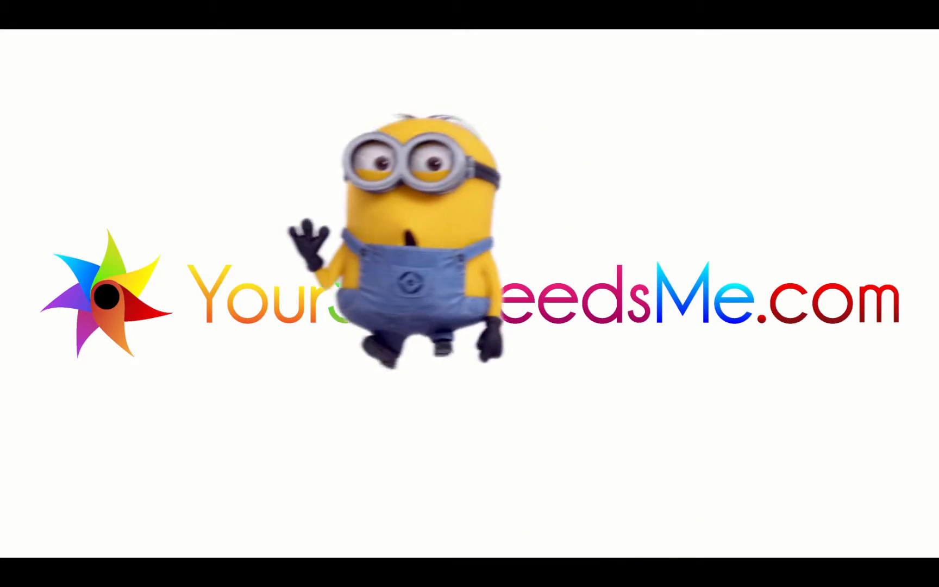